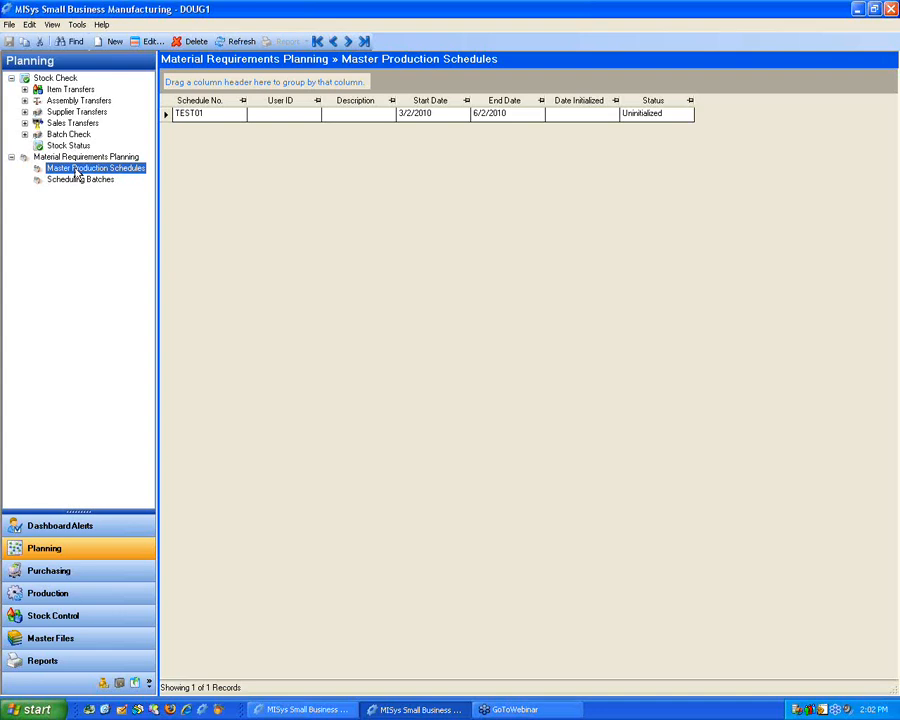
Open the bill of material for item I41, revision 0, and examine the lead days of its component lines.
left_click(45, 643)
left_click(74, 101)
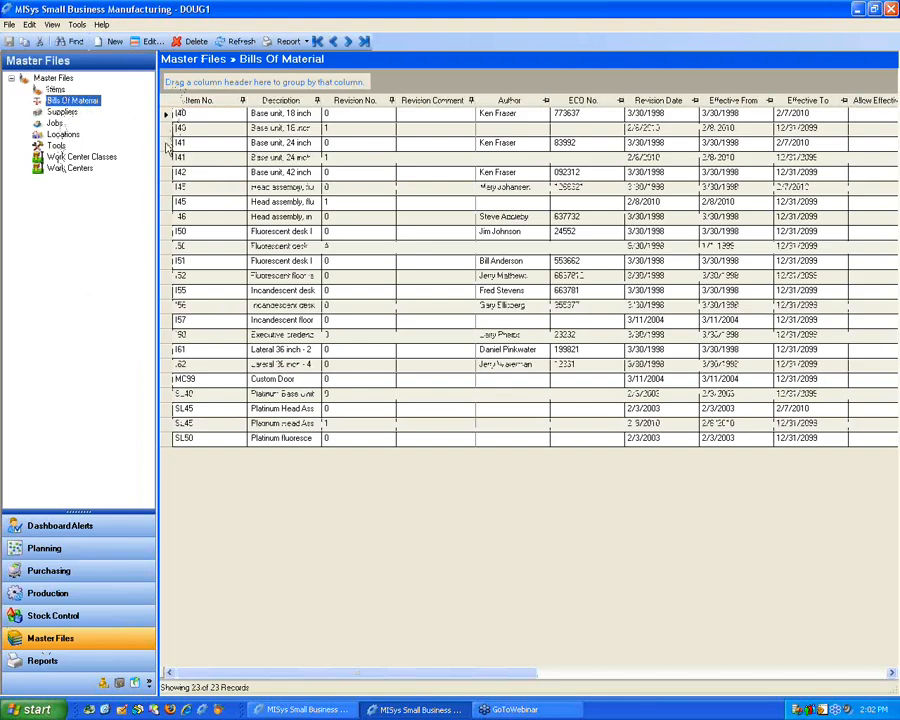
left_click(169, 143)
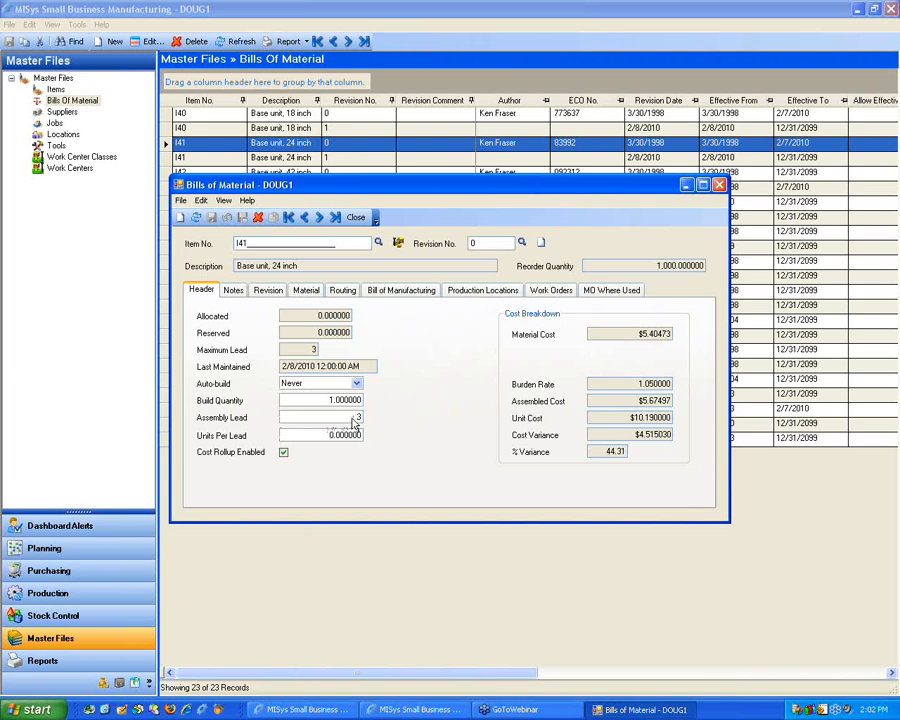
left_click(308, 291)
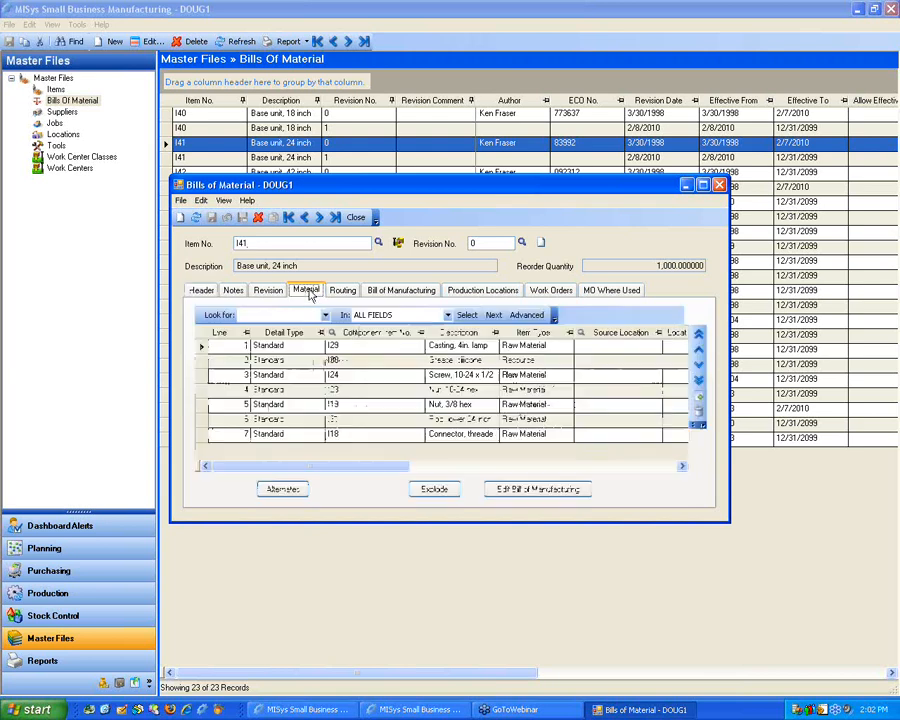
left_click_drag(303, 468, 542, 468)
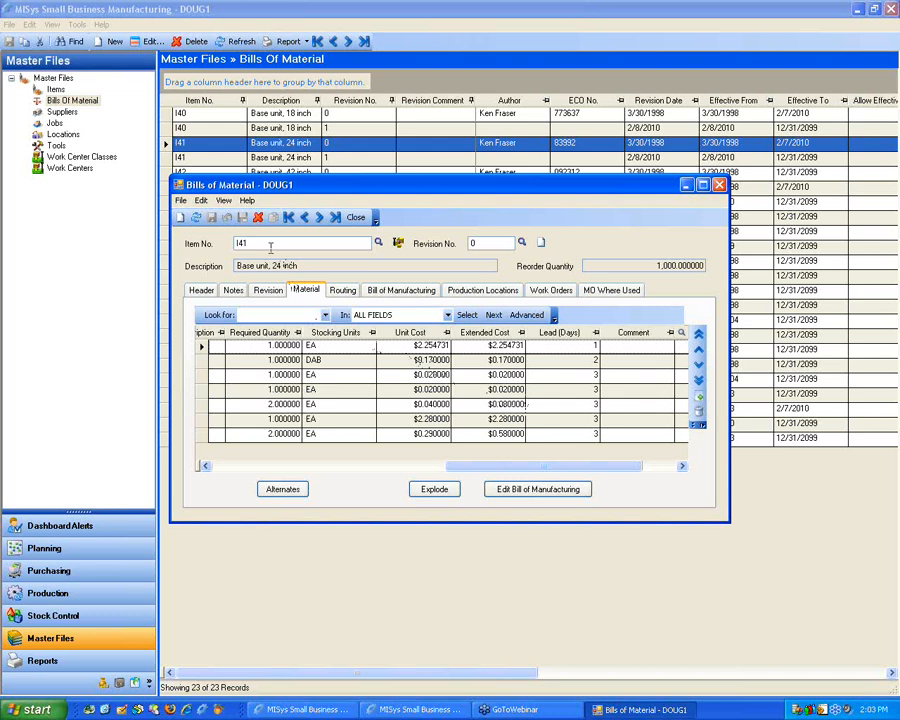
left_click(550, 362)
left_click(550, 378)
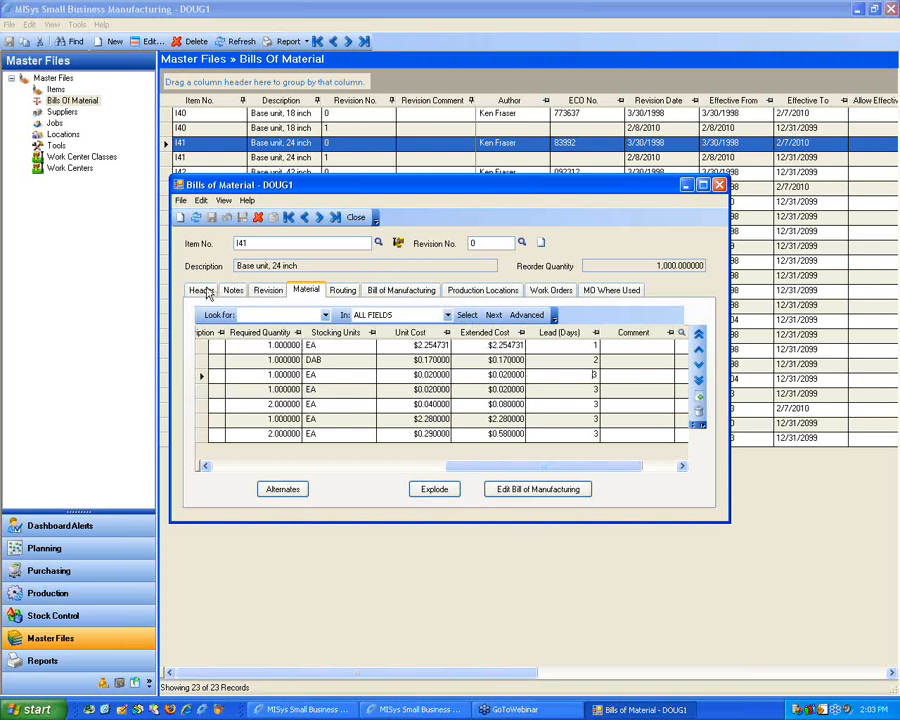
Examine the assembly lead time in the I41 bill's header data and close the bill of material.
left_click(200, 289)
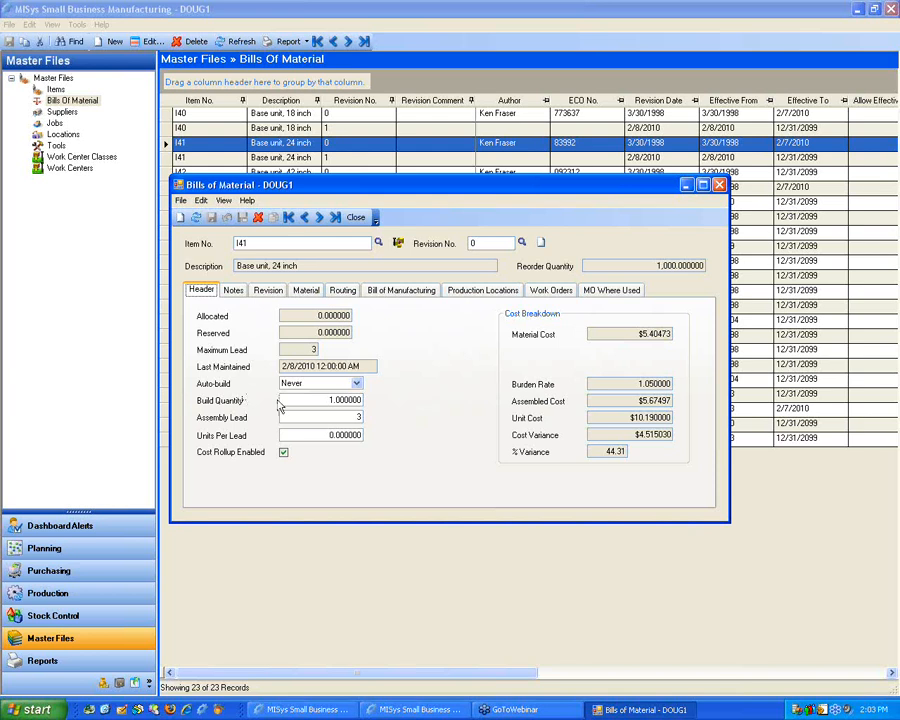
left_click(310, 417)
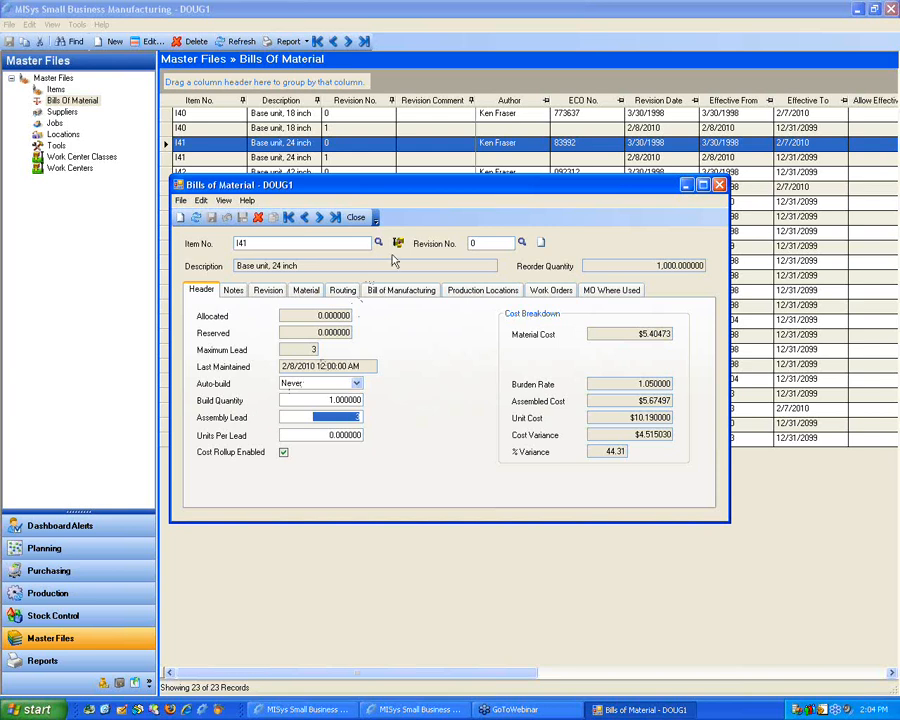
left_click(719, 185)
Open the TEST01 master production schedule from the planning module.
left_click(44, 548)
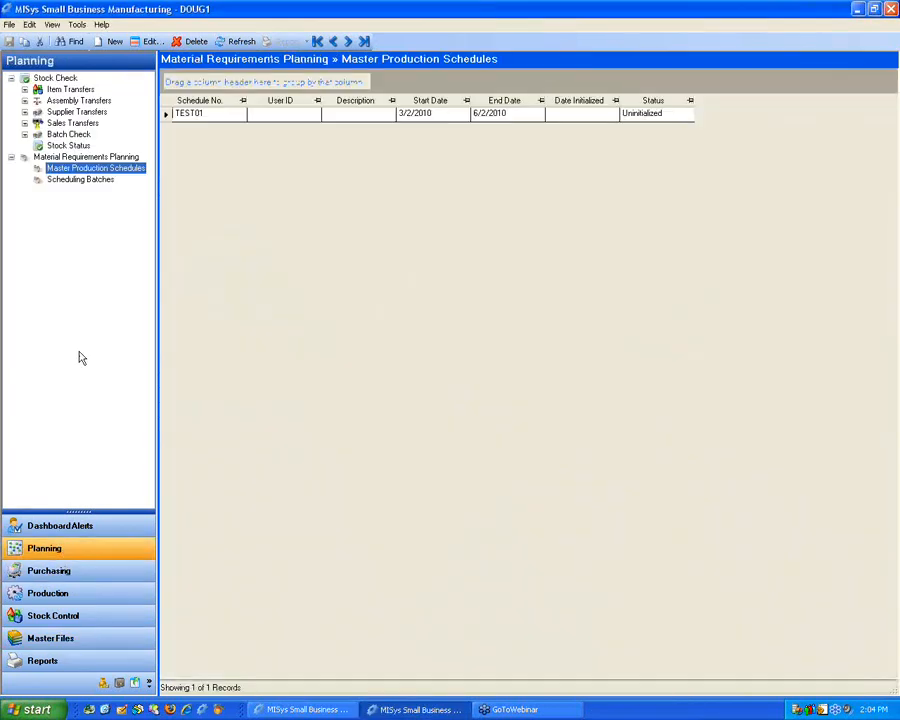
left_click(167, 114)
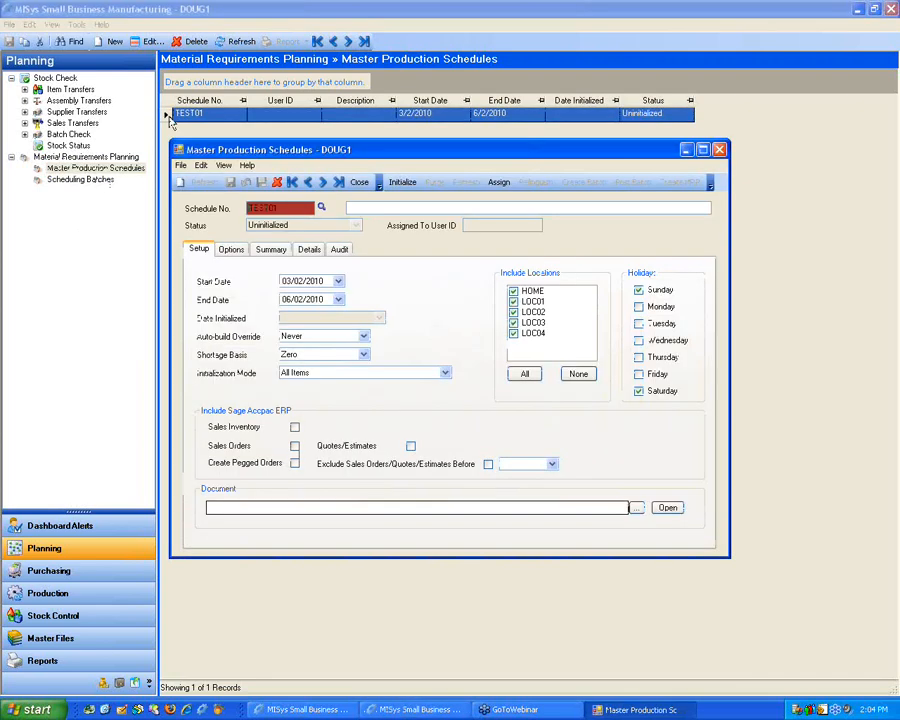
left_click_drag(405, 154, 379, 133)
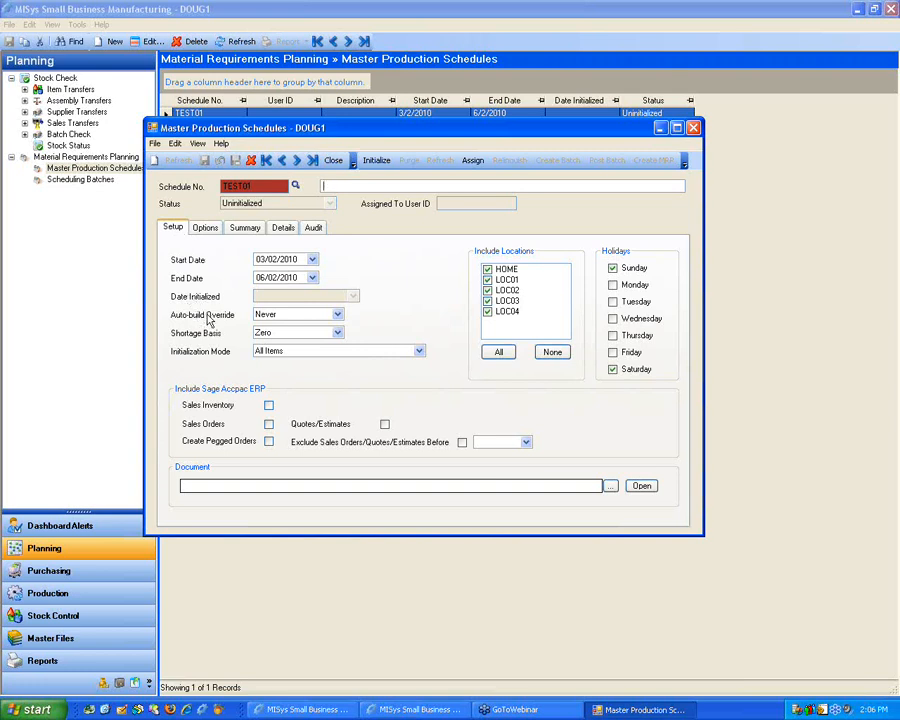
Keep the schedule's auto-build override at Never and its shortage basis at Zero.
left_click(339, 317)
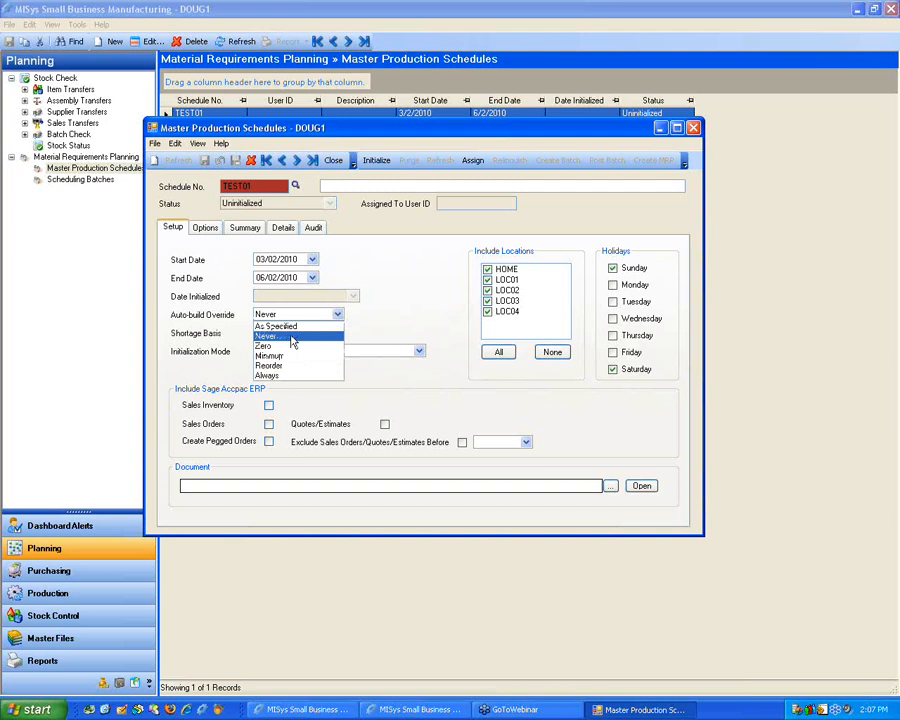
left_click(296, 337)
left_click(338, 334)
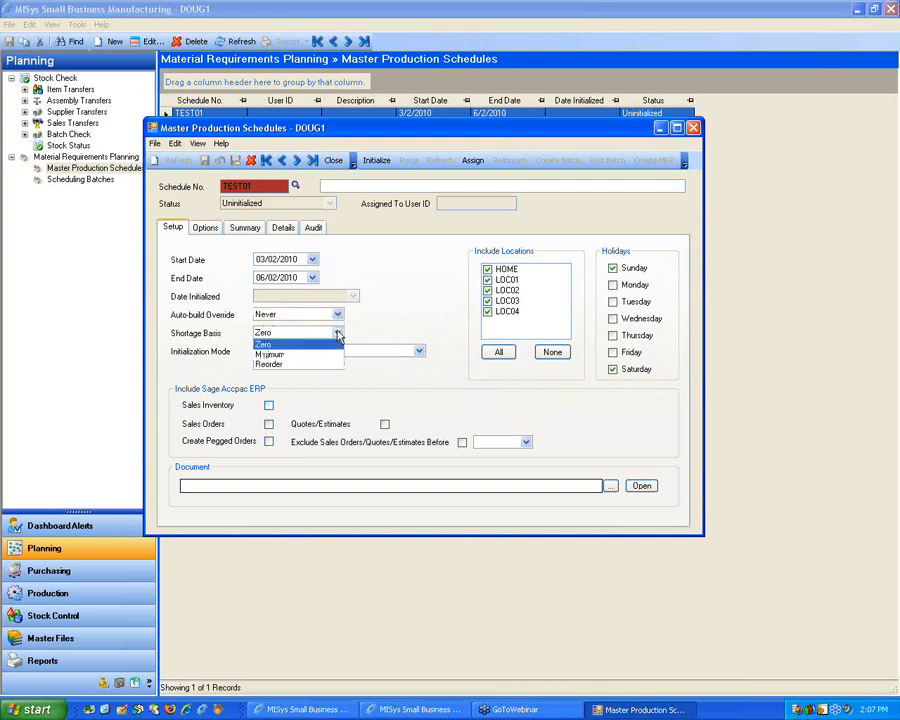
left_click(338, 335)
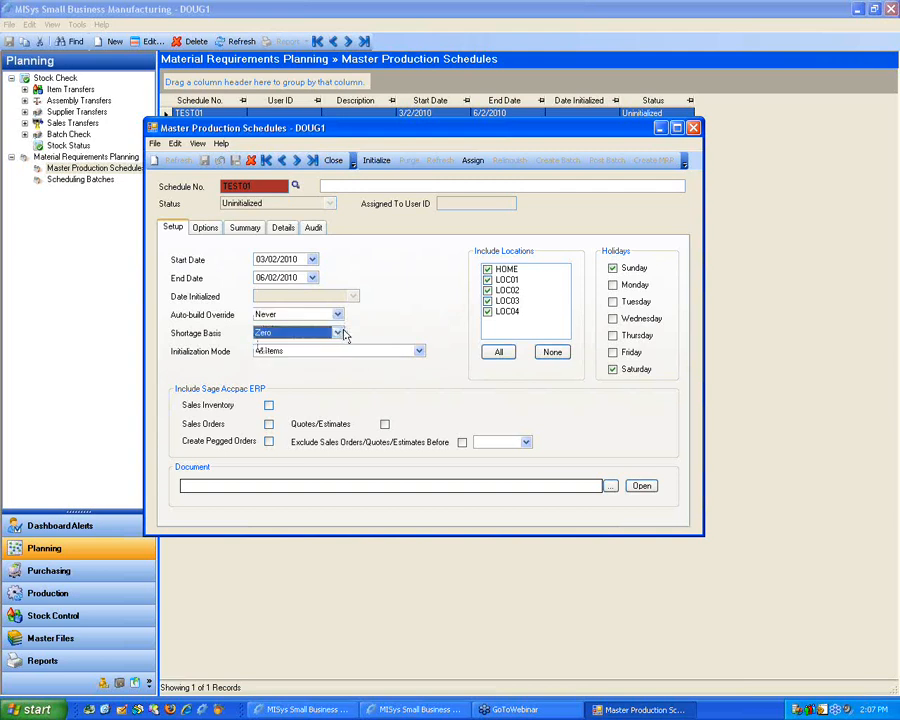
Set the schedule's initialization mode to "Items that have current activity or shortages".
left_click(421, 352)
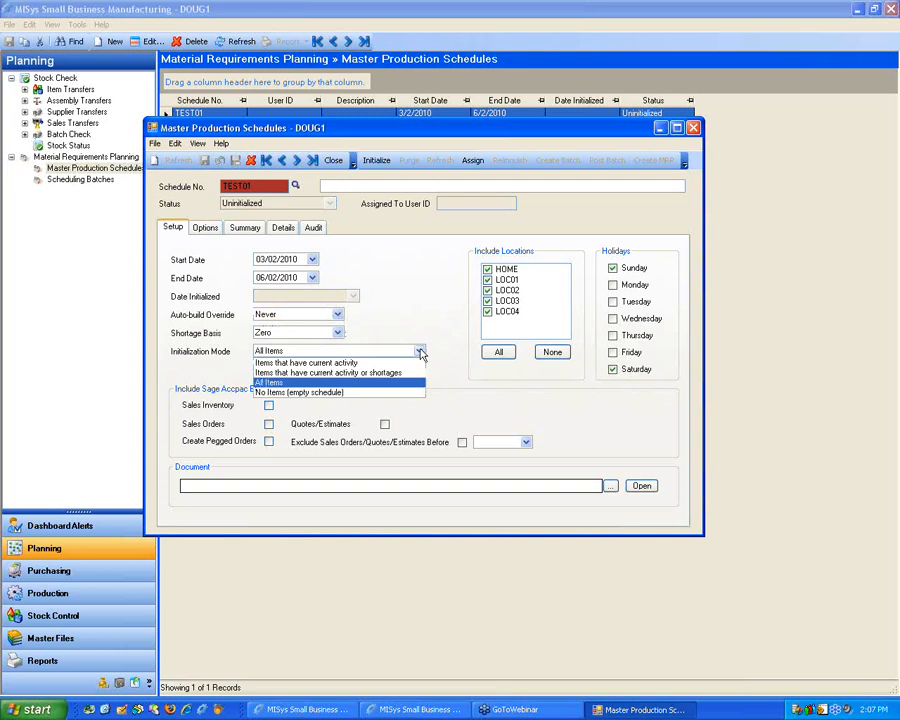
left_click(370, 373)
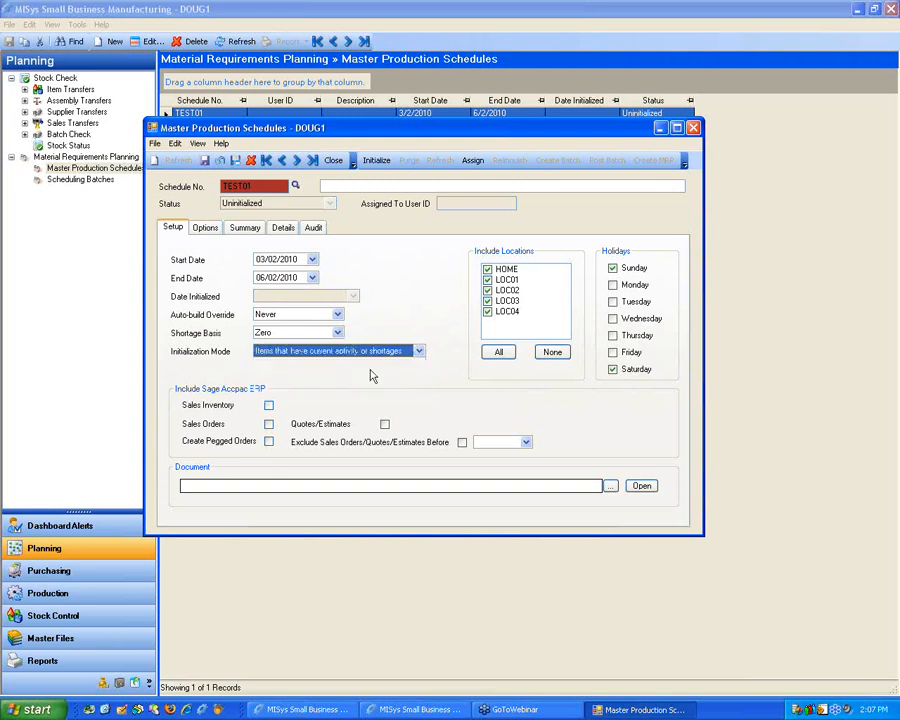
left_click(418, 351)
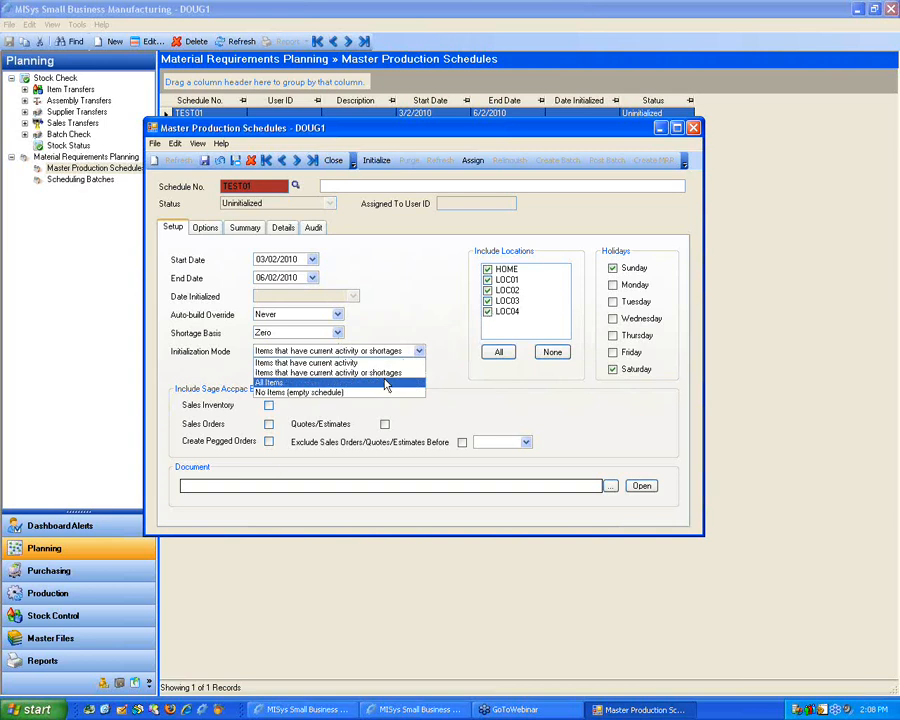
left_click(452, 291)
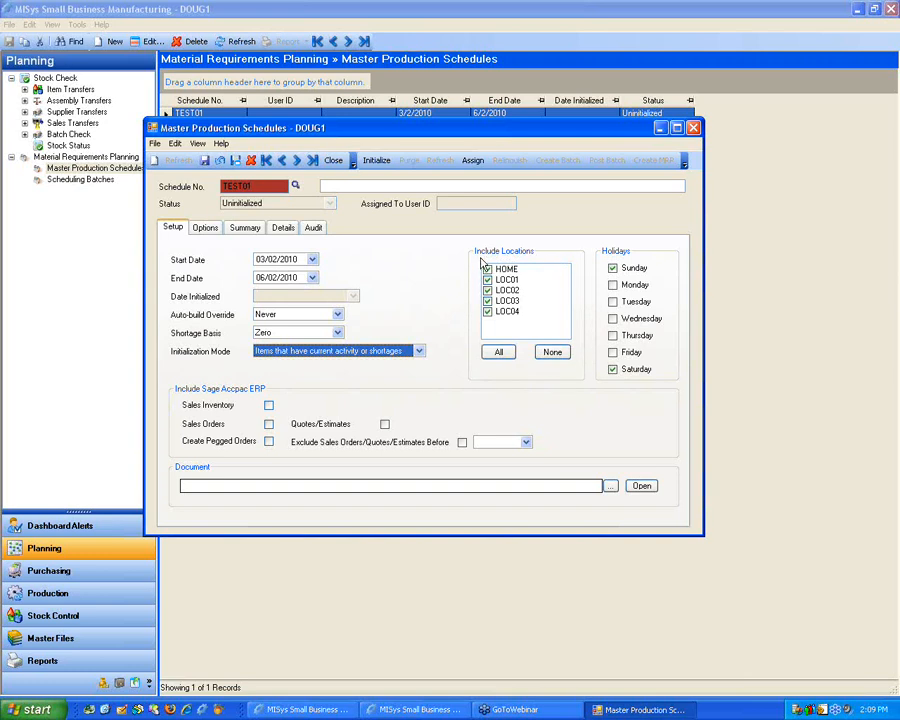
Keep all locations included in the schedule and include Sales Orders from Sage Accpac ERP.
left_click(492, 284)
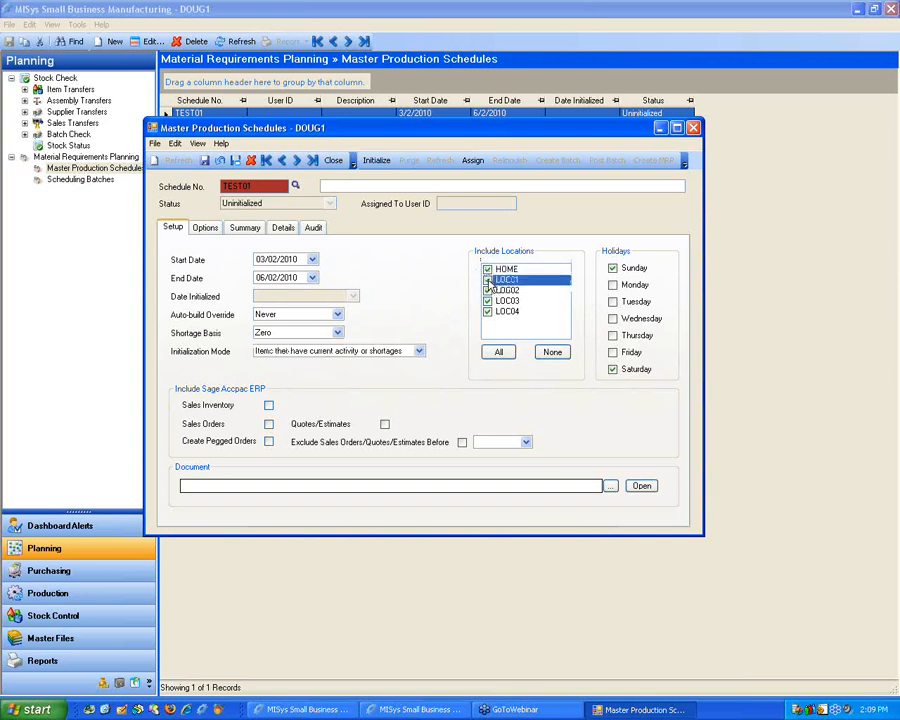
left_click(488, 291)
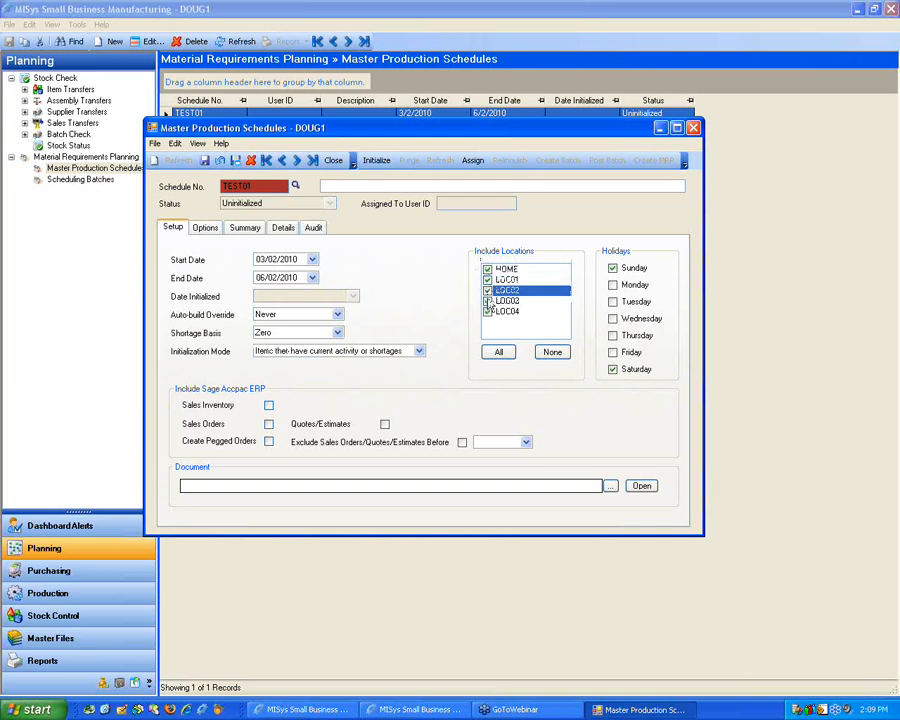
left_click(488, 301)
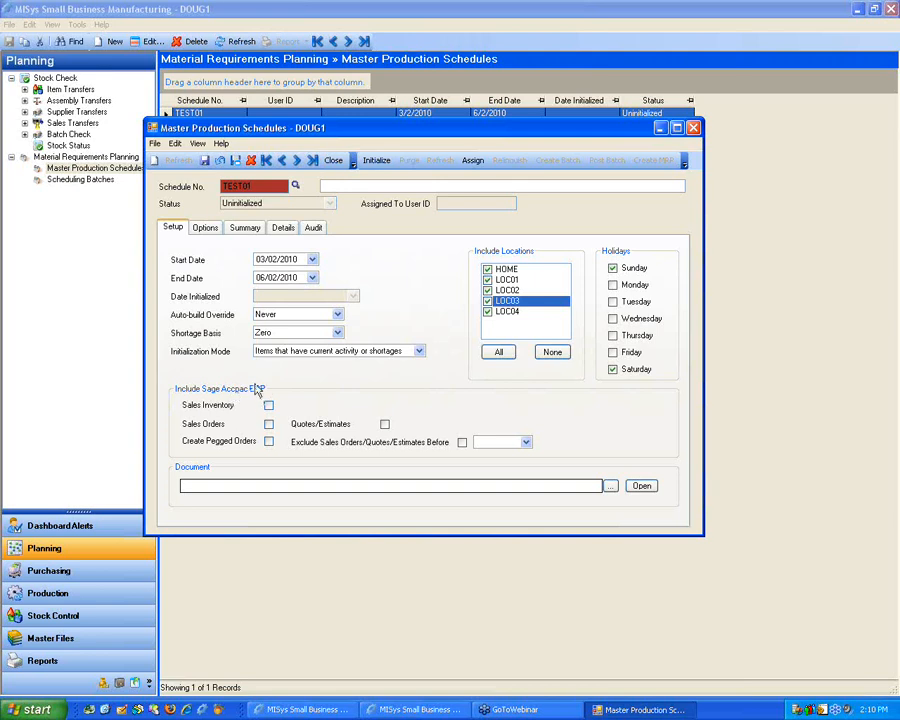
left_click(268, 424)
left_click(462, 443)
left_click(525, 443)
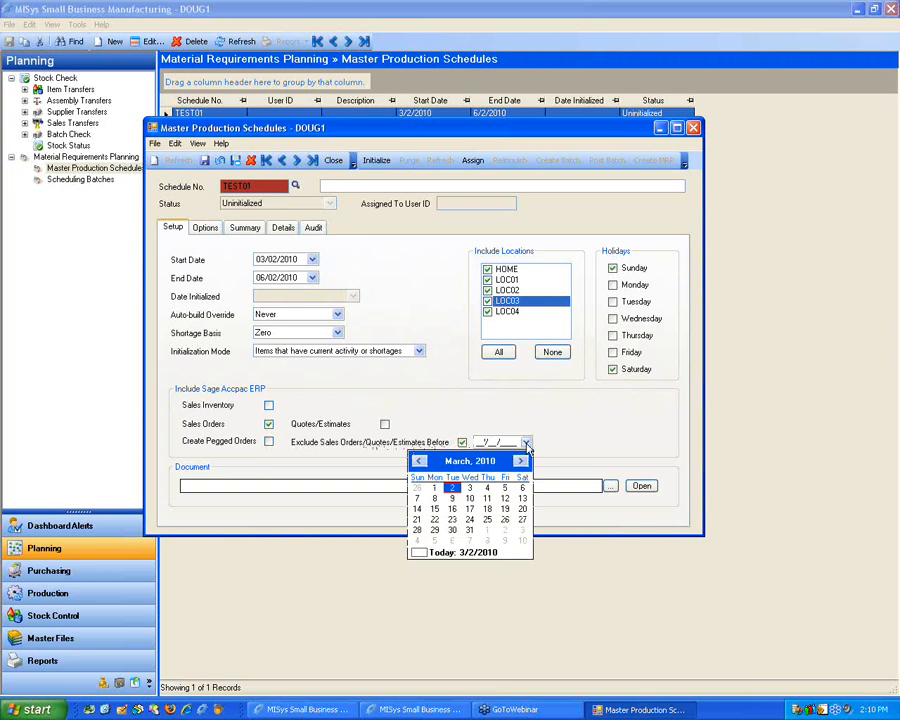
left_click(462, 443)
left_click(462, 443)
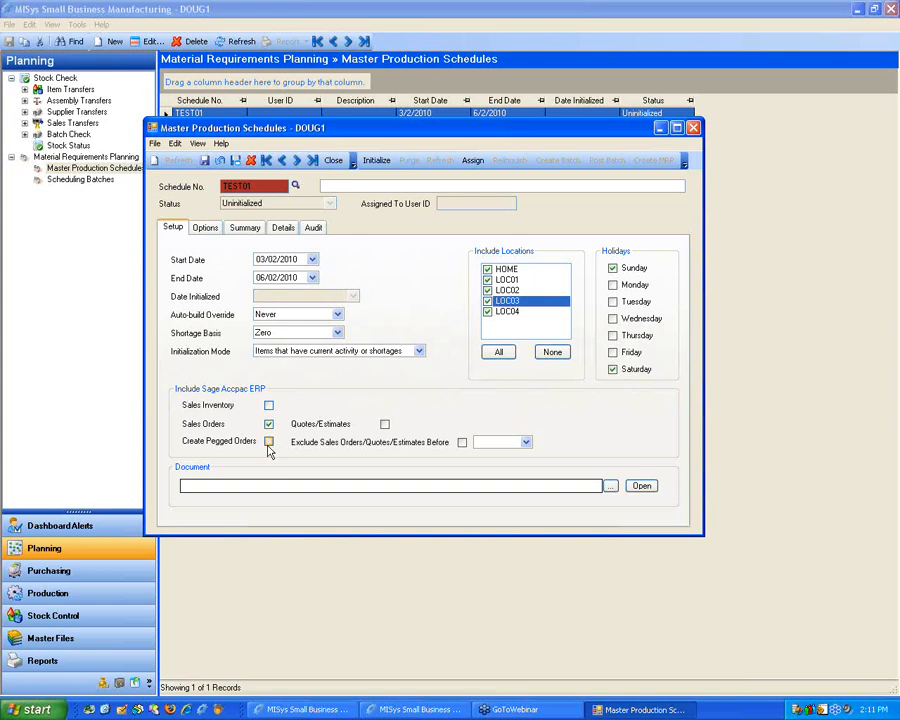
Enable the creation of pegged orders for the TEST01 schedule.
left_click(269, 443)
left_click(269, 442)
left_click(268, 442)
left_click(269, 443)
left_click(269, 443)
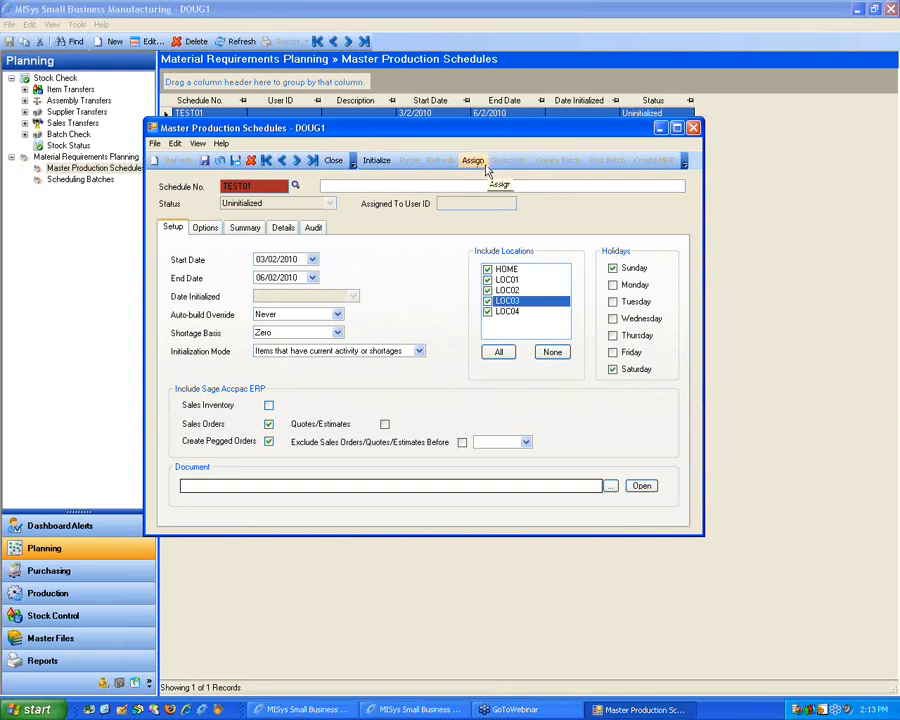
Initialize the TEST01 schedule and bring up its item summary.
left_click(371, 161)
left_click(394, 338)
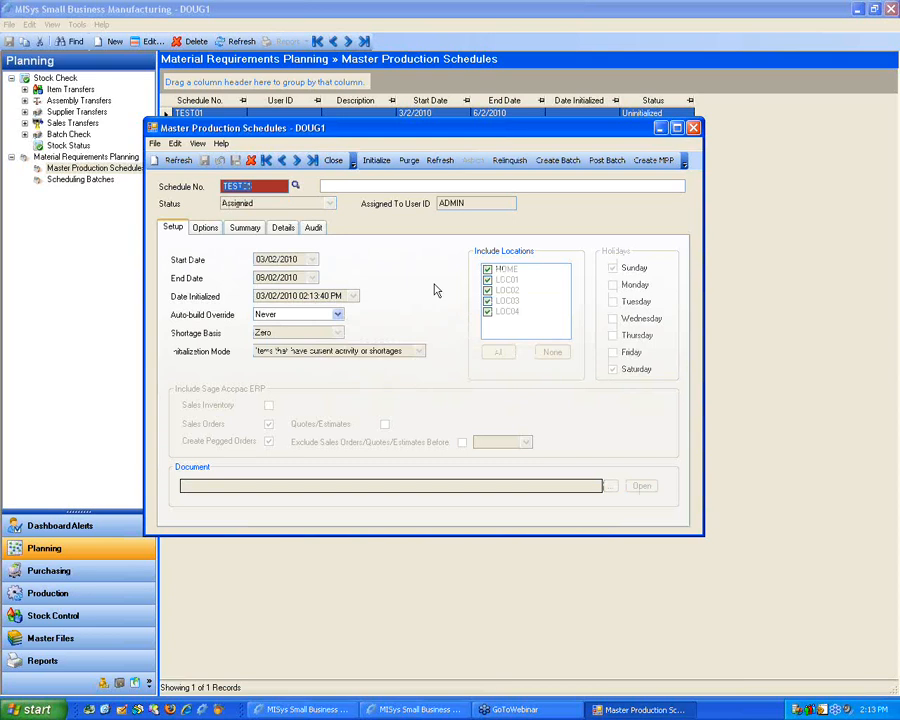
left_click(203, 230)
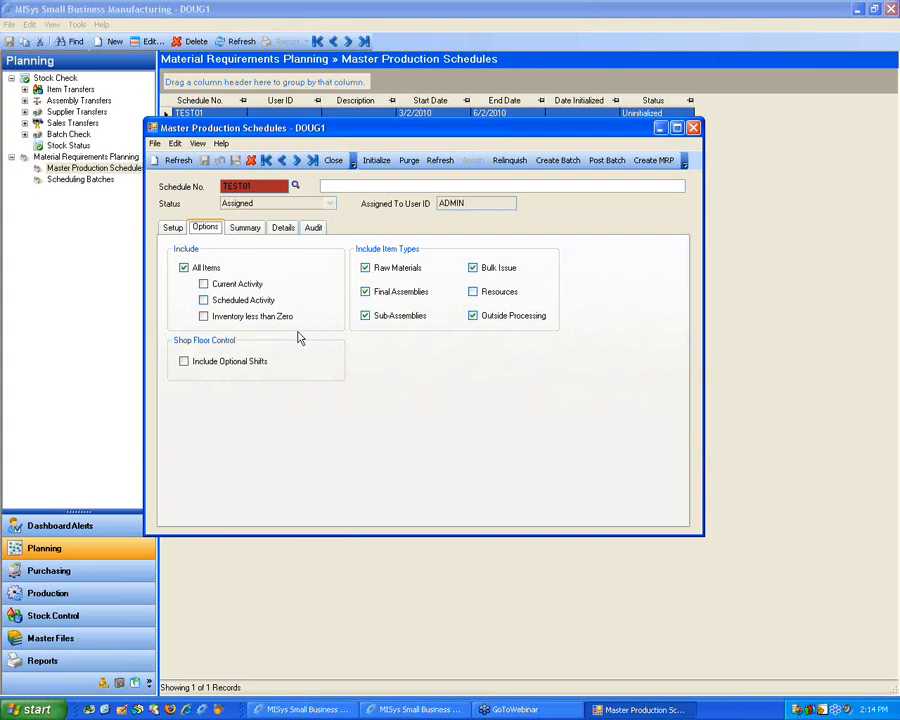
left_click(245, 229)
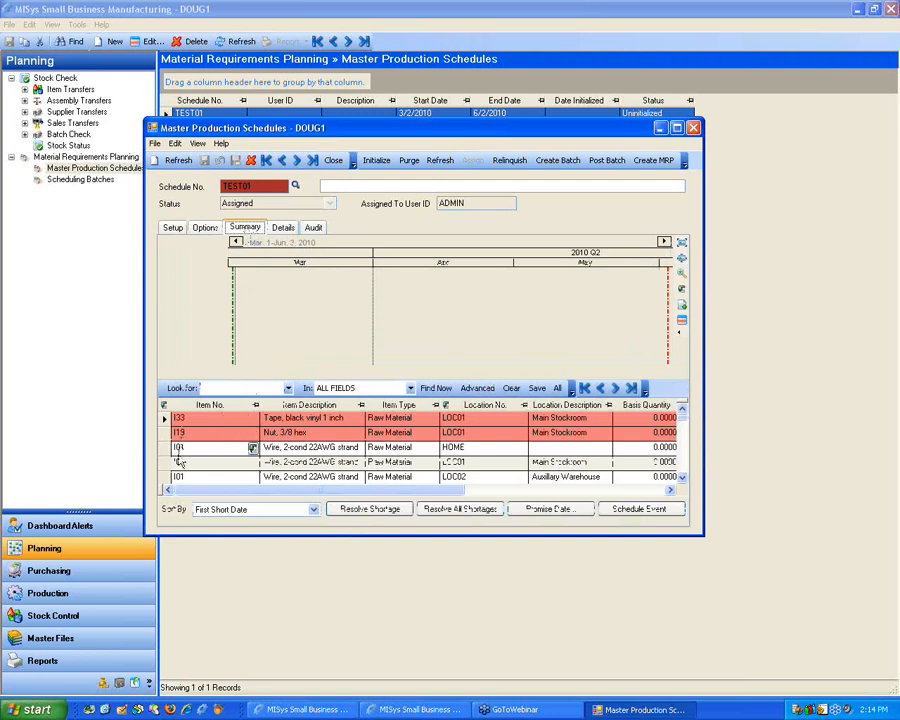
Exclude raw materials from the schedule's item types, save the change and display the filtered item summary.
left_click(204, 228)
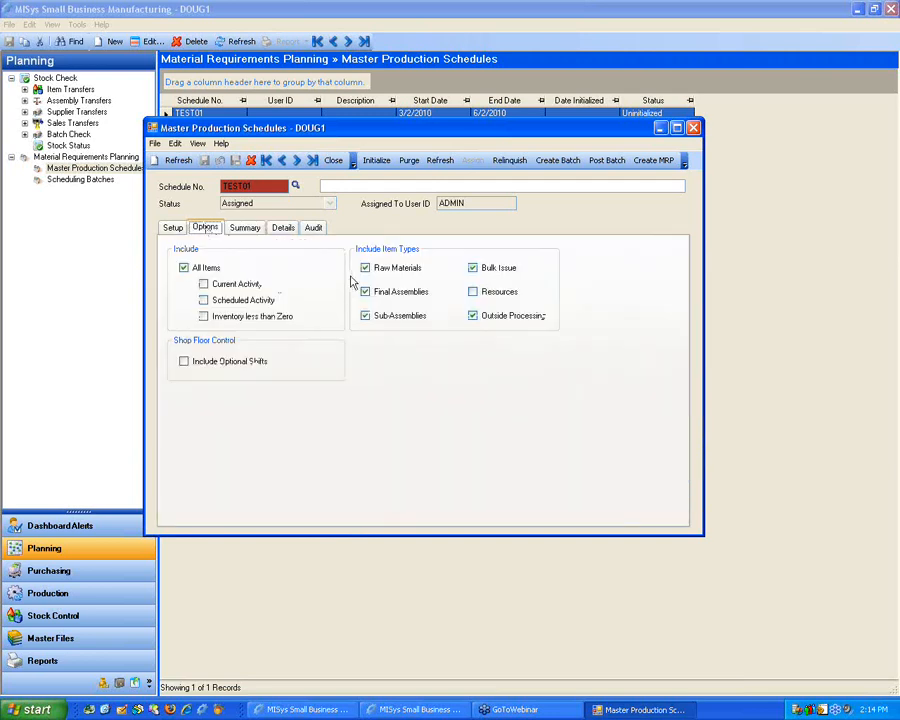
left_click(365, 269)
left_click(204, 160)
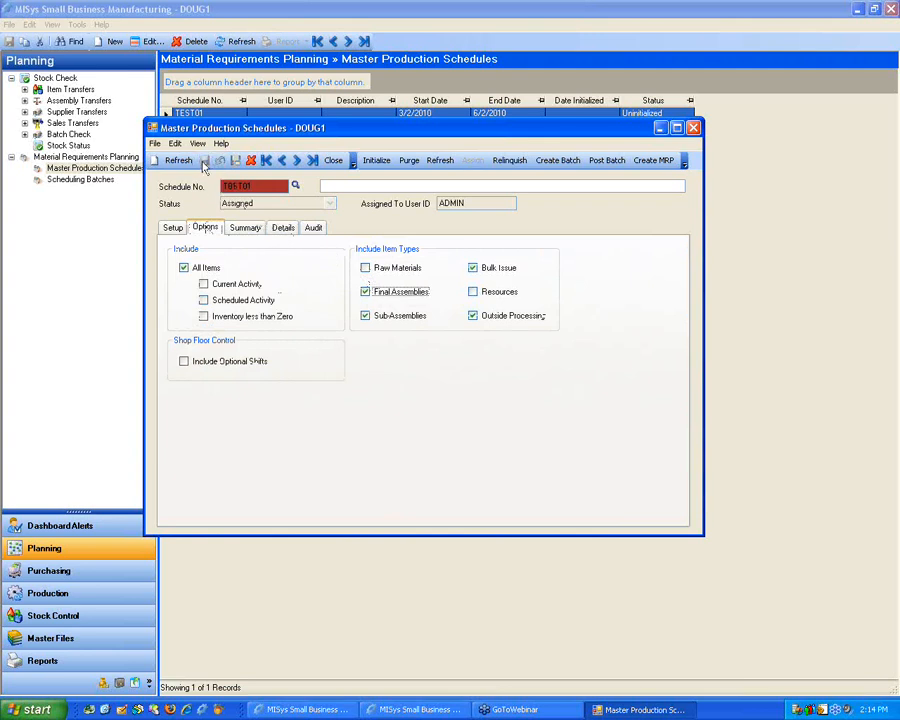
left_click(243, 230)
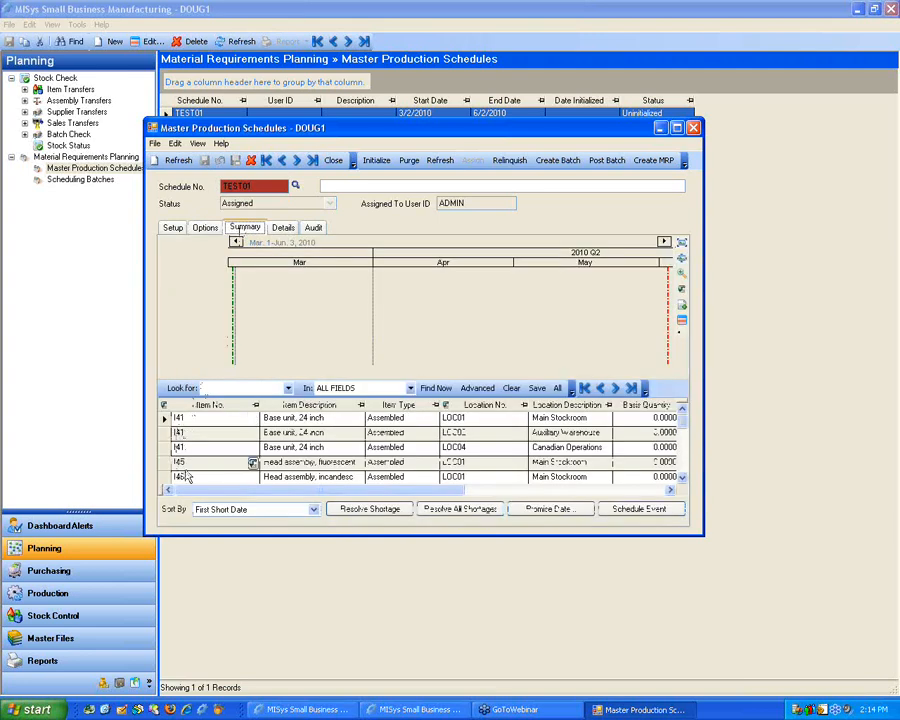
Include raw materials in the schedule's item types again, save the change and return to the item summary.
left_click(206, 228)
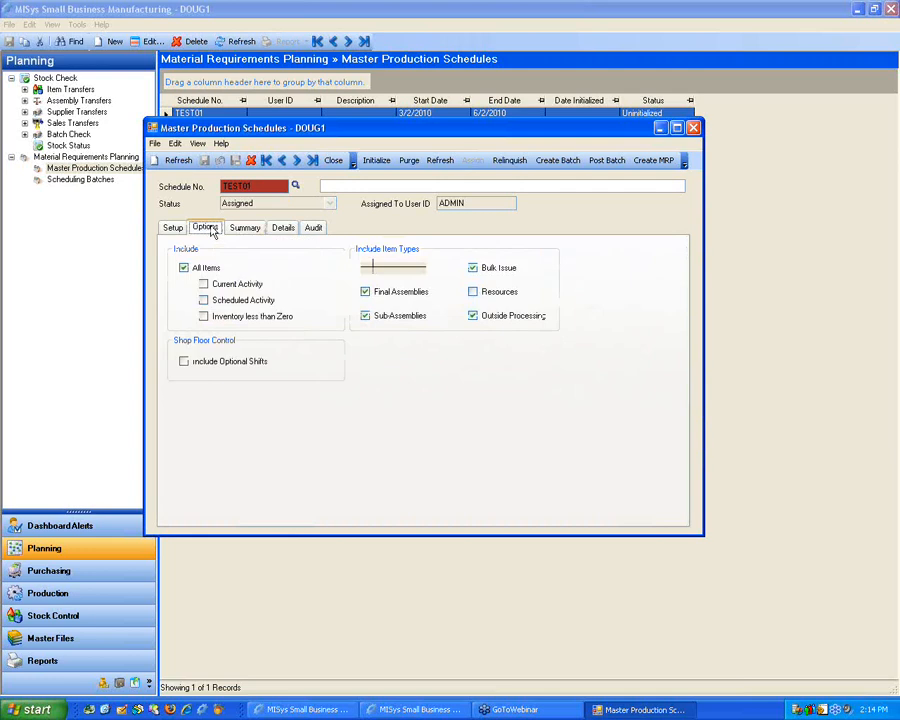
left_click(366, 269)
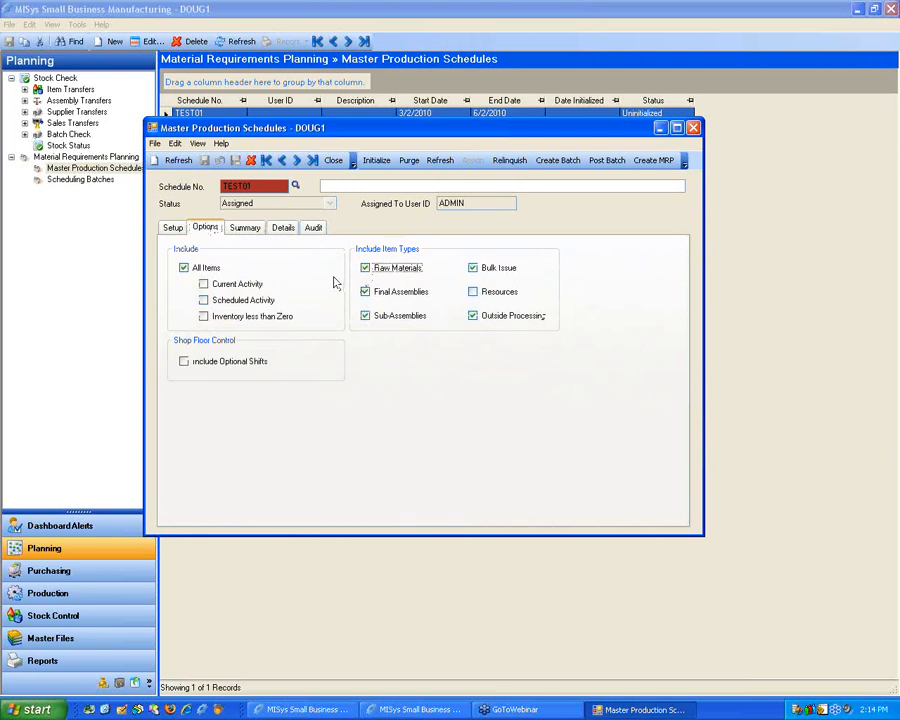
key("Tab")
left_click(203, 160)
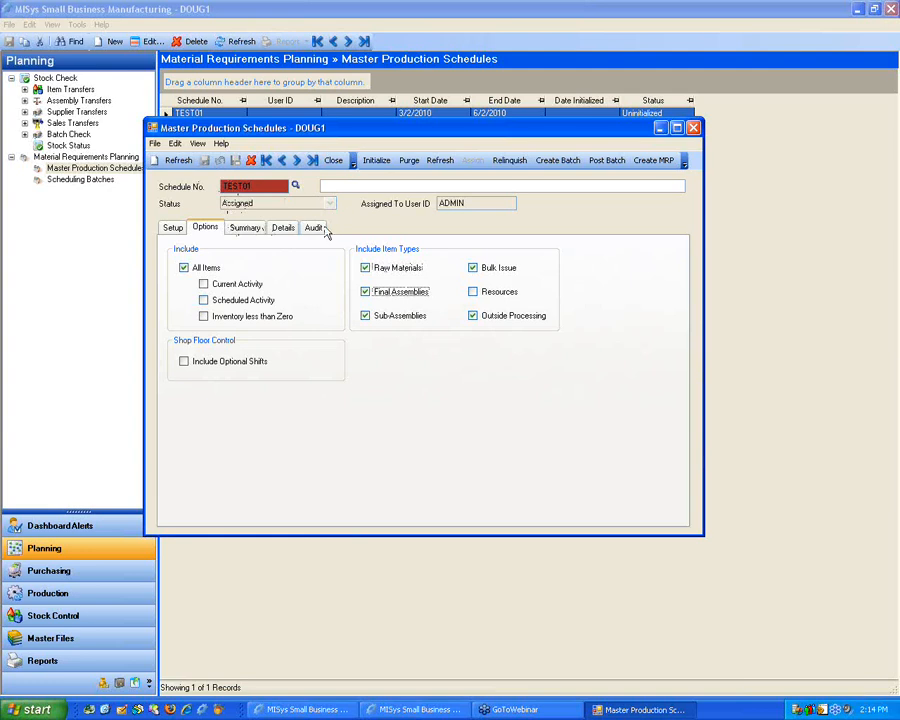
left_click(246, 228)
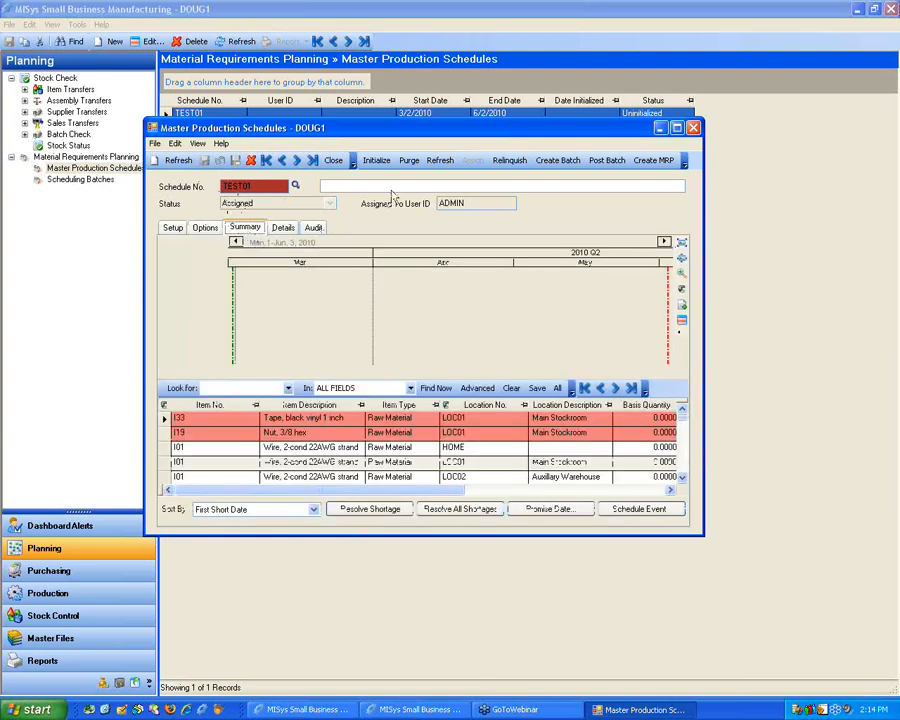
Maximize the schedule window and select item I07, the #14 yellow wire nut at LOC01, in the summary.
double_click(445, 129)
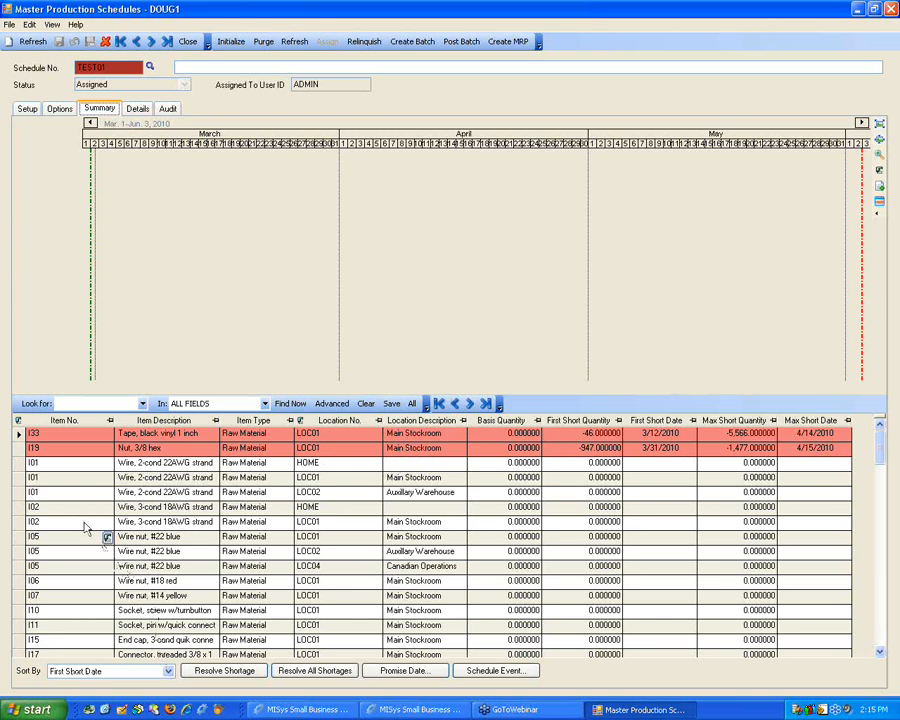
left_click(19, 595)
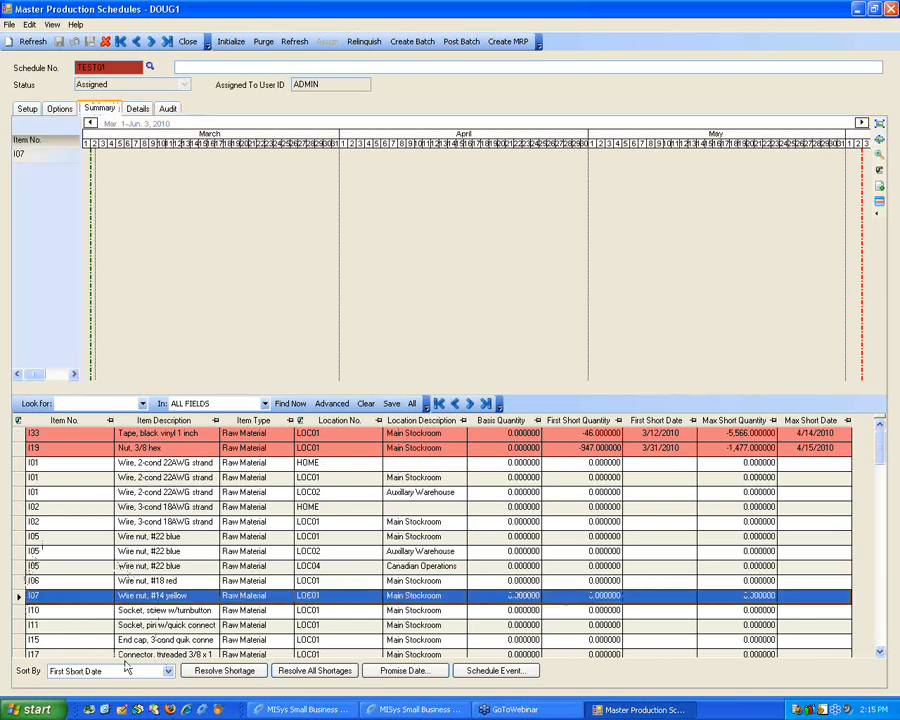
Sort the item summary by first short quantity, first short date and maximum short quantity in turn.
left_click(168, 671)
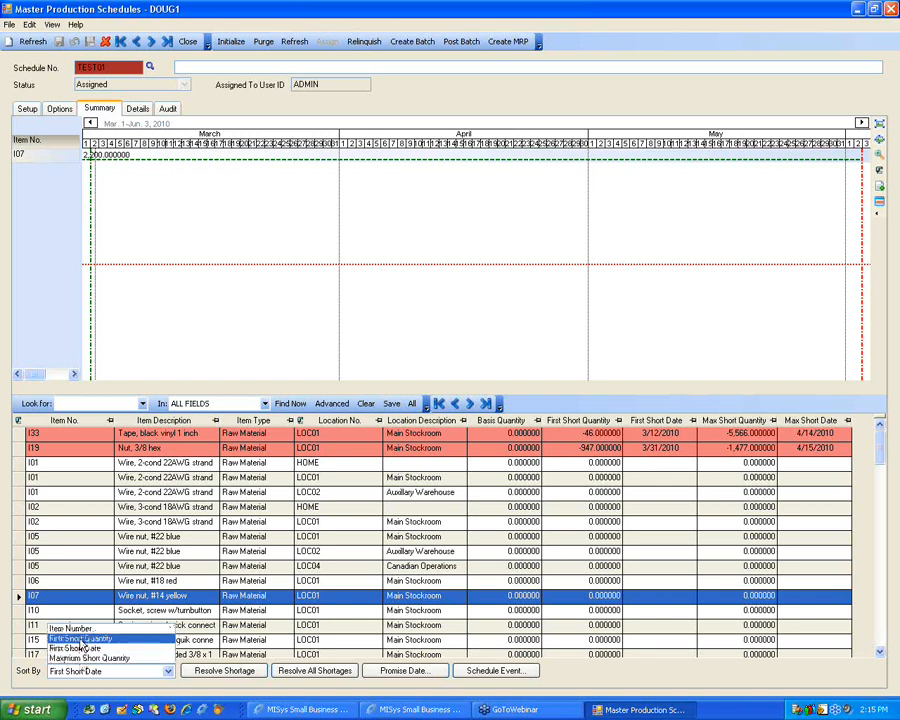
left_click(80, 639)
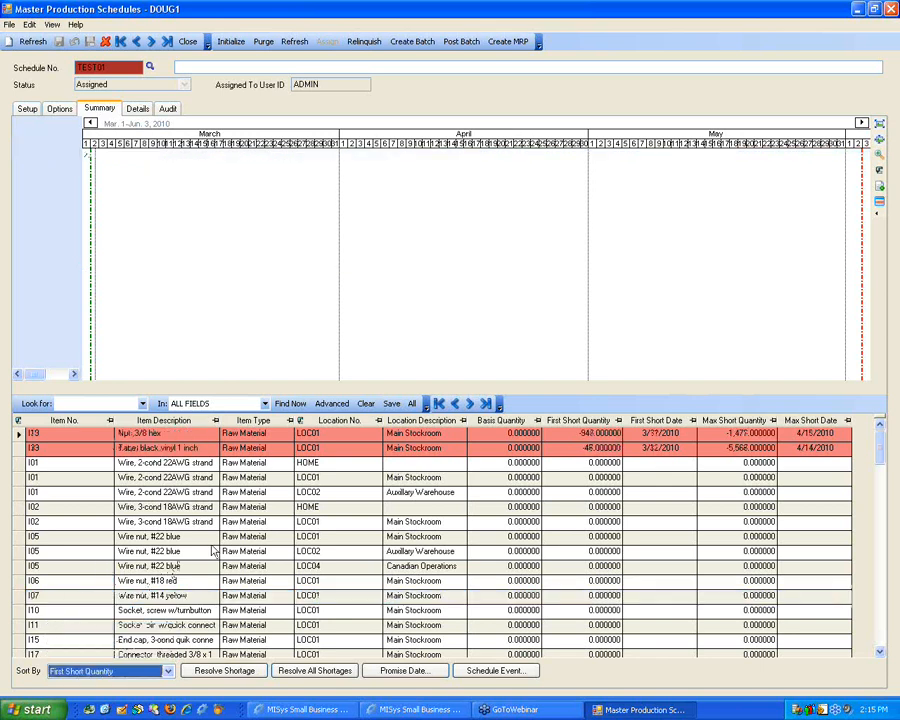
left_click(120, 671)
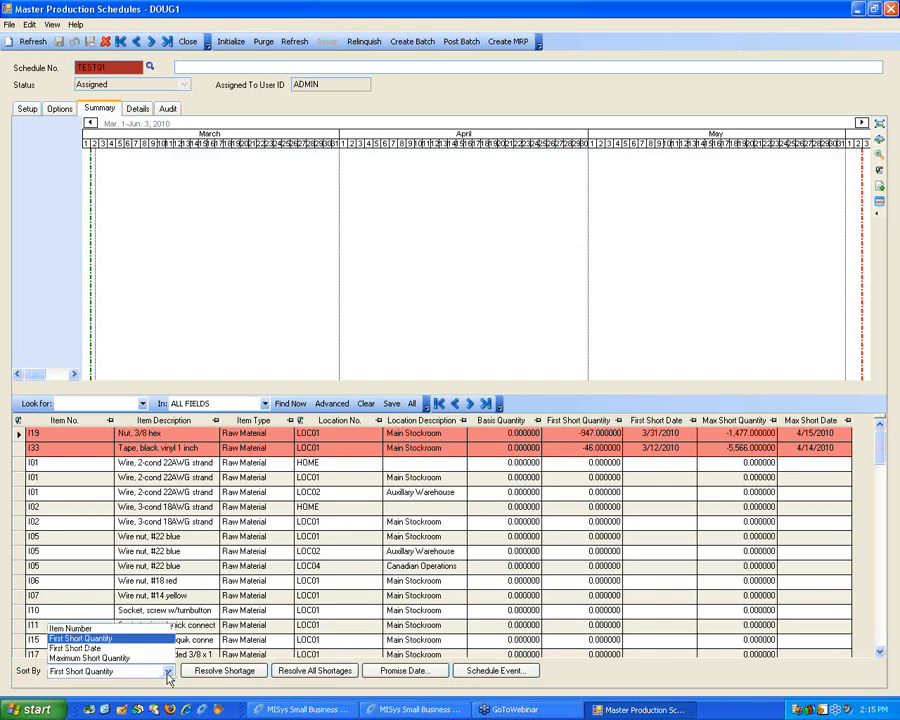
left_click(118, 650)
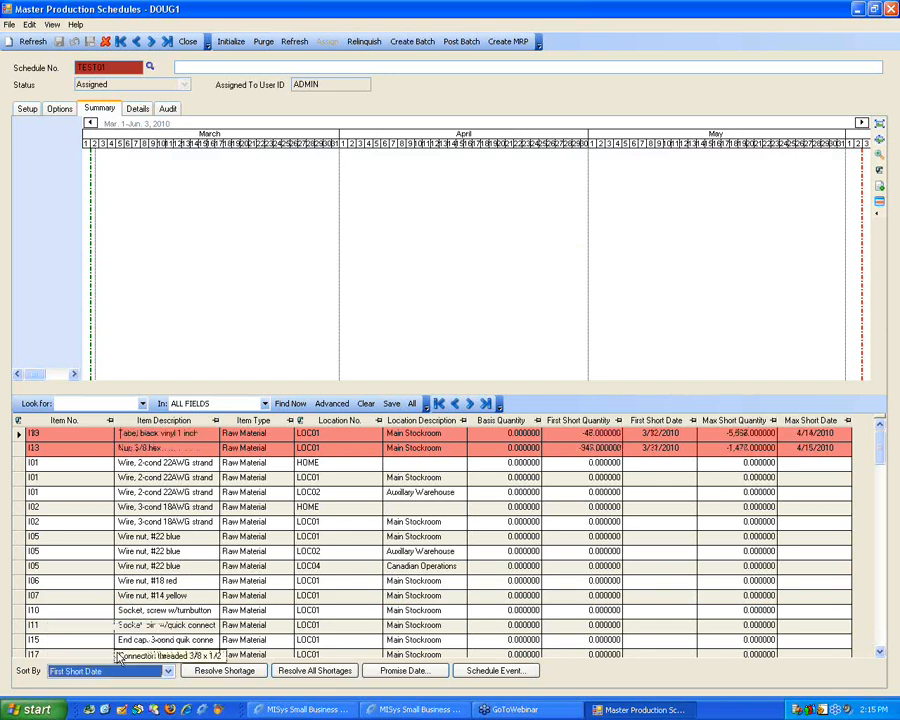
left_click(168, 671)
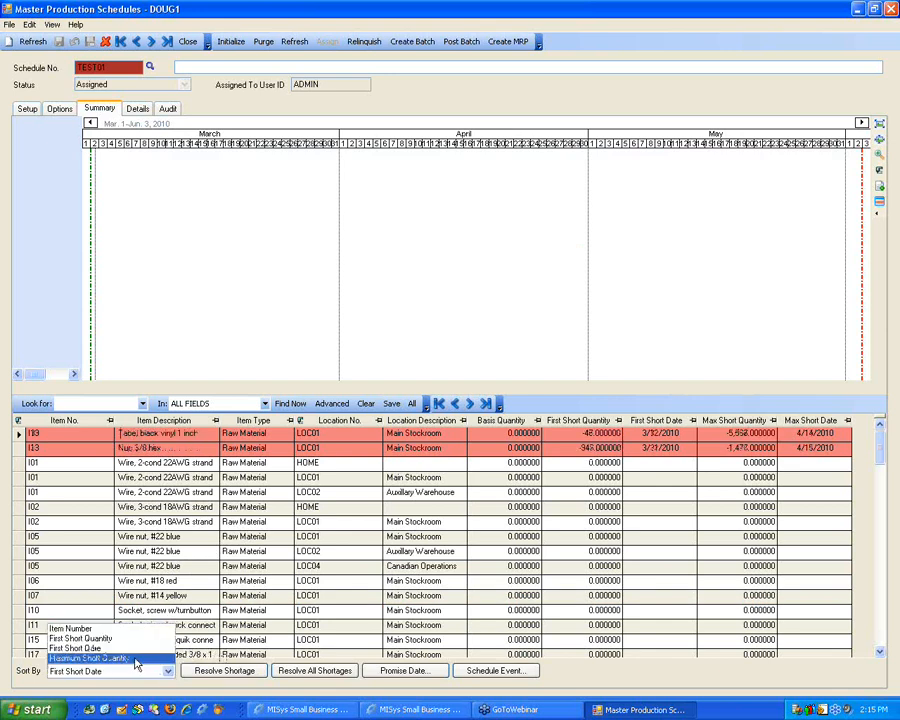
left_click(137, 659)
Sort the item summary by item number and filter all fields for item I56.
left_click(115, 670)
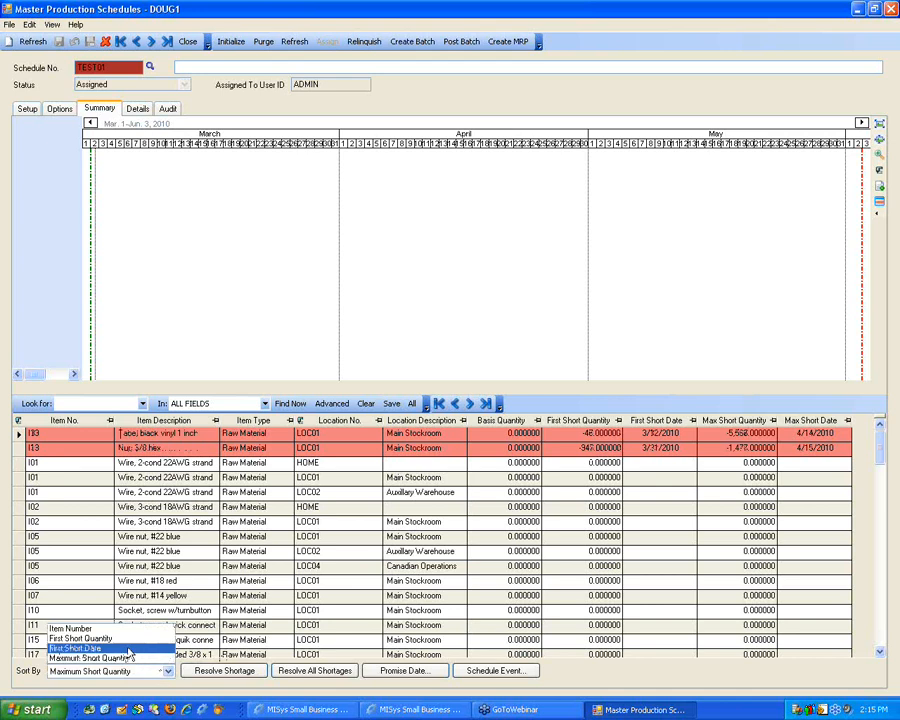
left_click(80, 628)
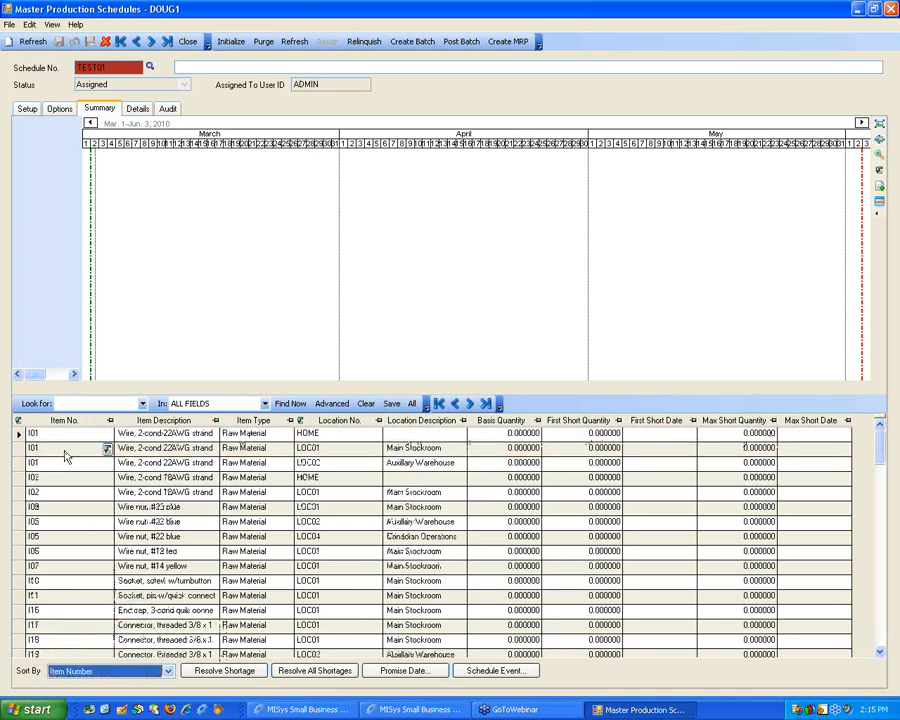
left_click(86, 403)
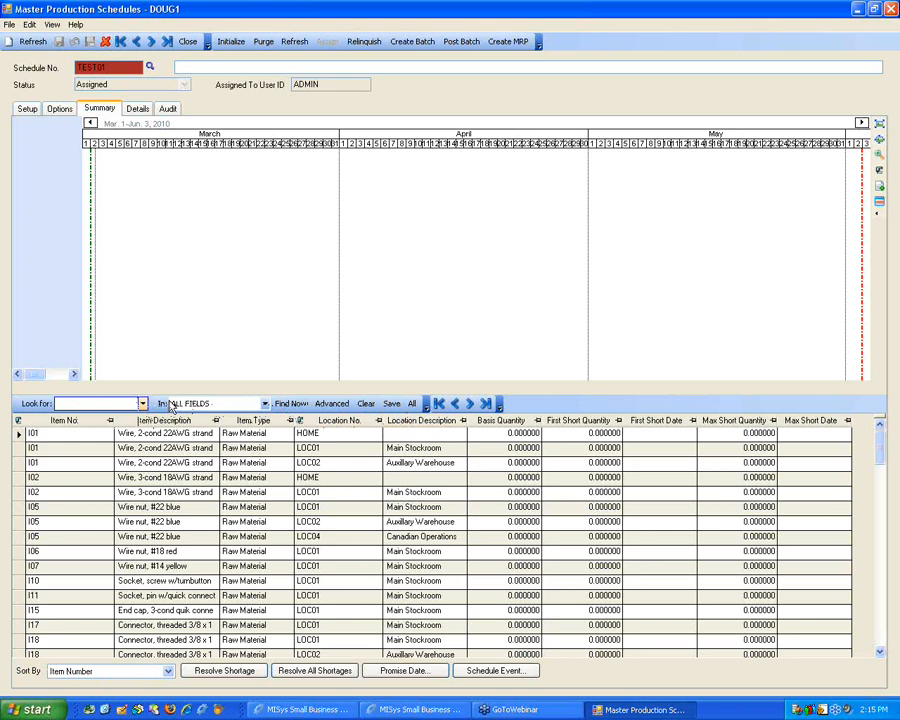
type("I56")
left_click(288, 404)
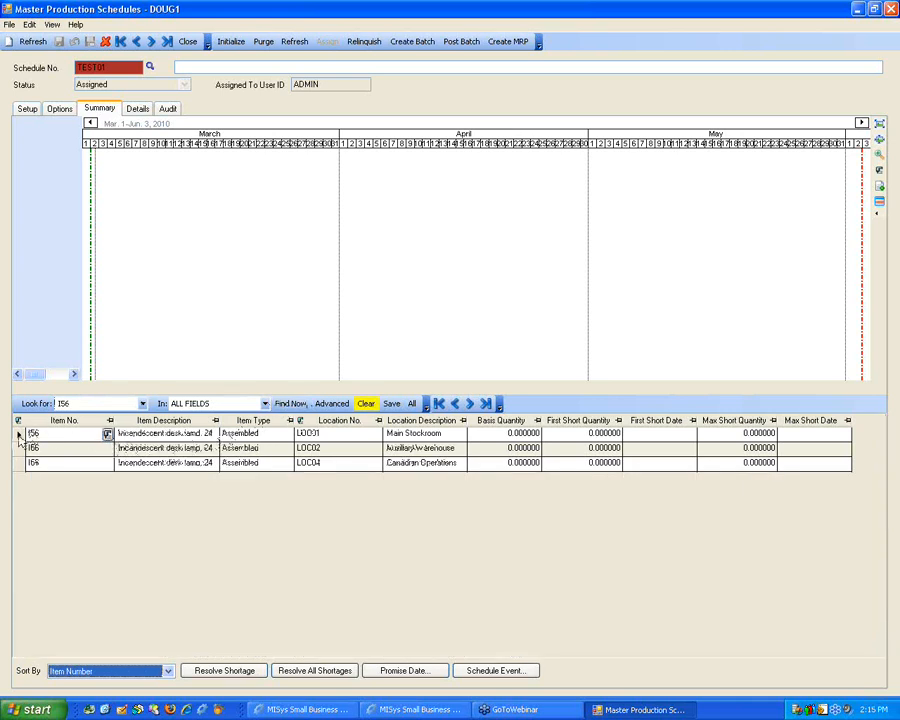
Compare the I56 quantity graphs for LOC01, LOC02 and both locations together, ending with only LOC01 selected.
left_click(19, 434)
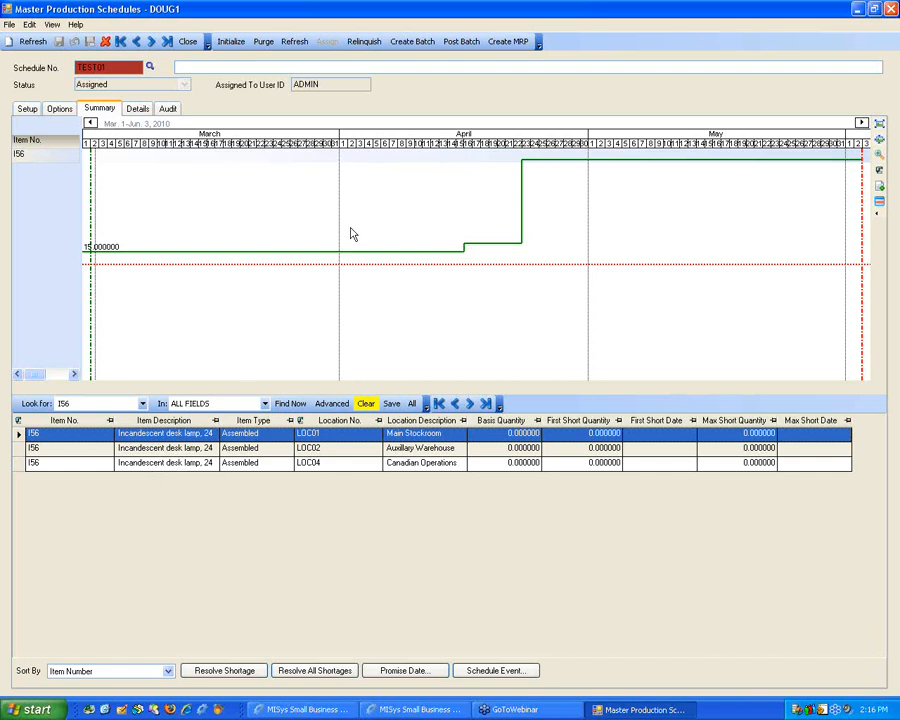
left_click(889, 87)
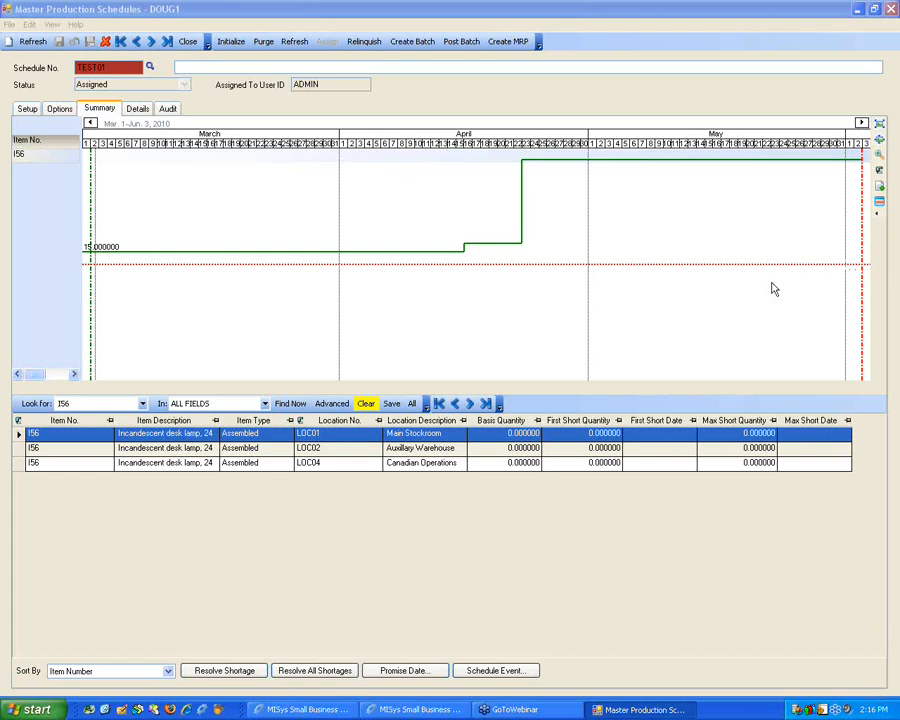
left_click(19, 450)
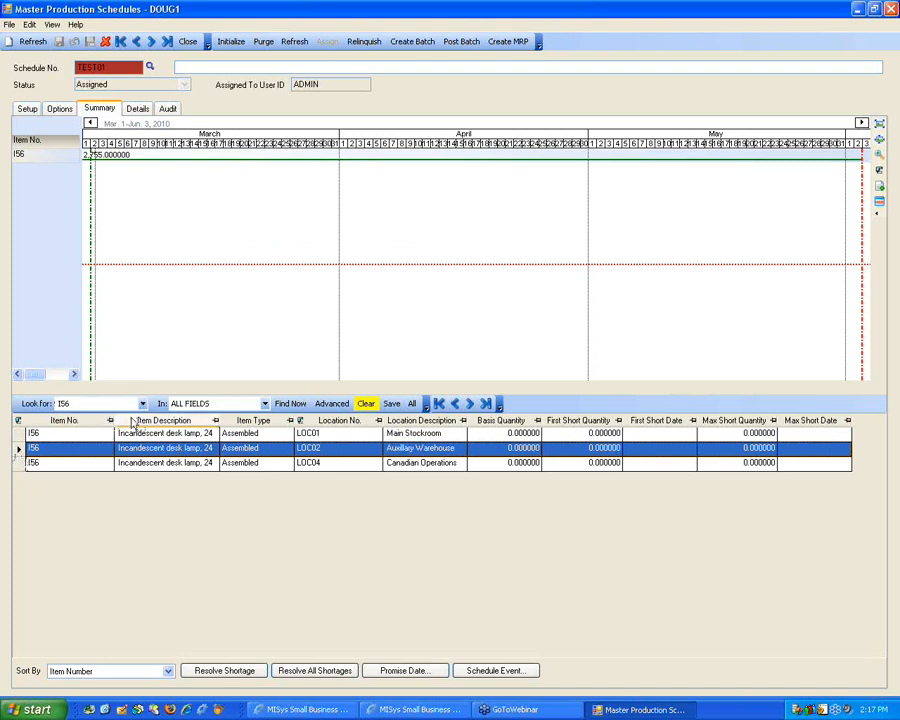
left_click(22, 434)
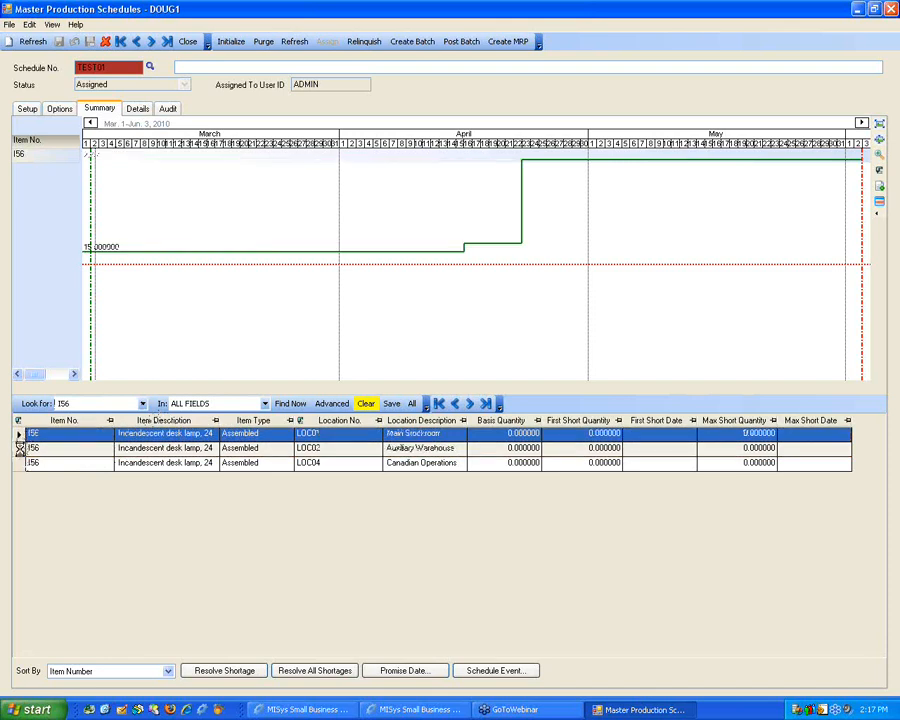
left_click(20, 447, "shift")
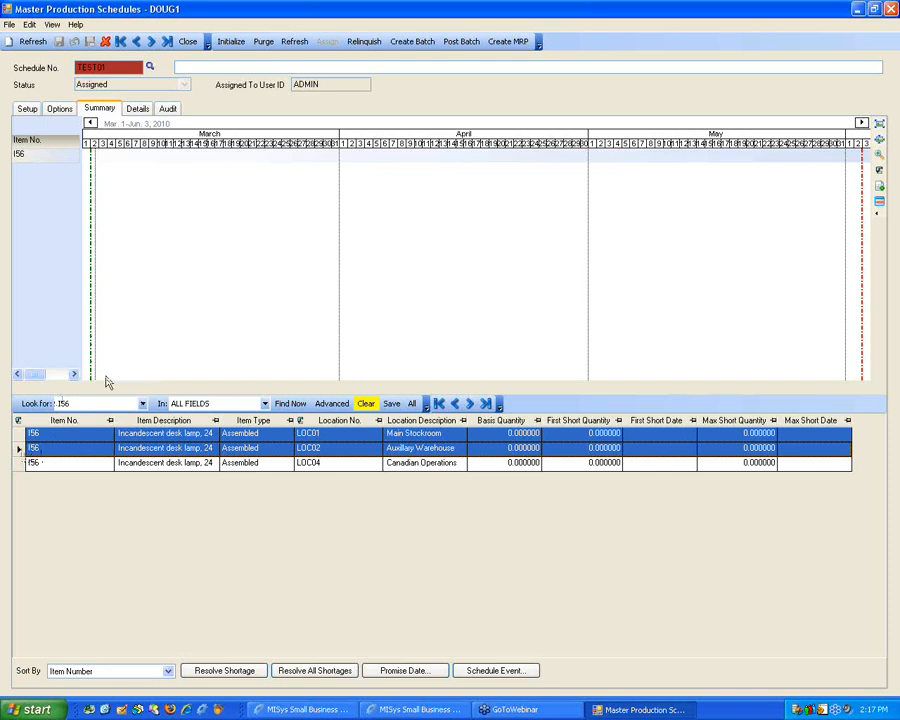
left_click(20, 433)
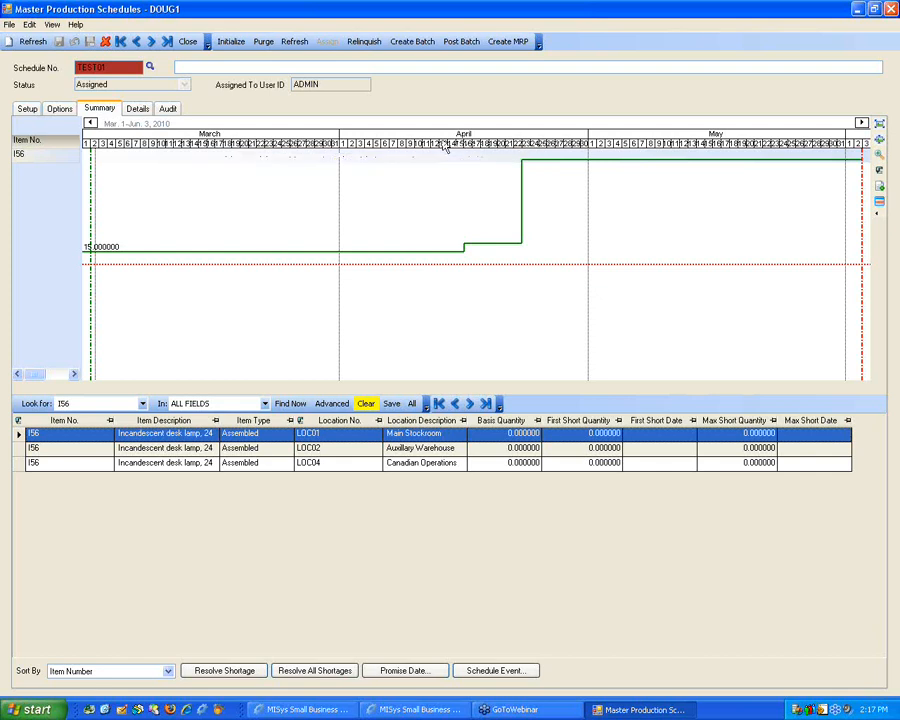
Rescale the I56 graph's timeline, compare it with the schedule's setup dates and restore the full schedule timespan.
left_click_drag(445, 147, 259, 147)
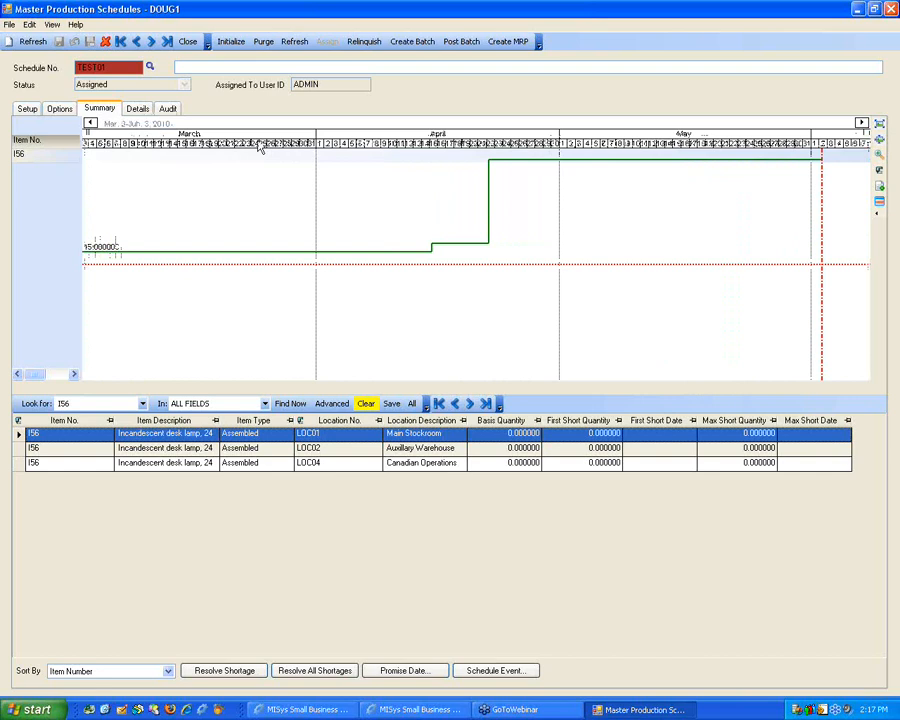
left_click_drag(282, 144, 304, 140)
left_click(27, 110)
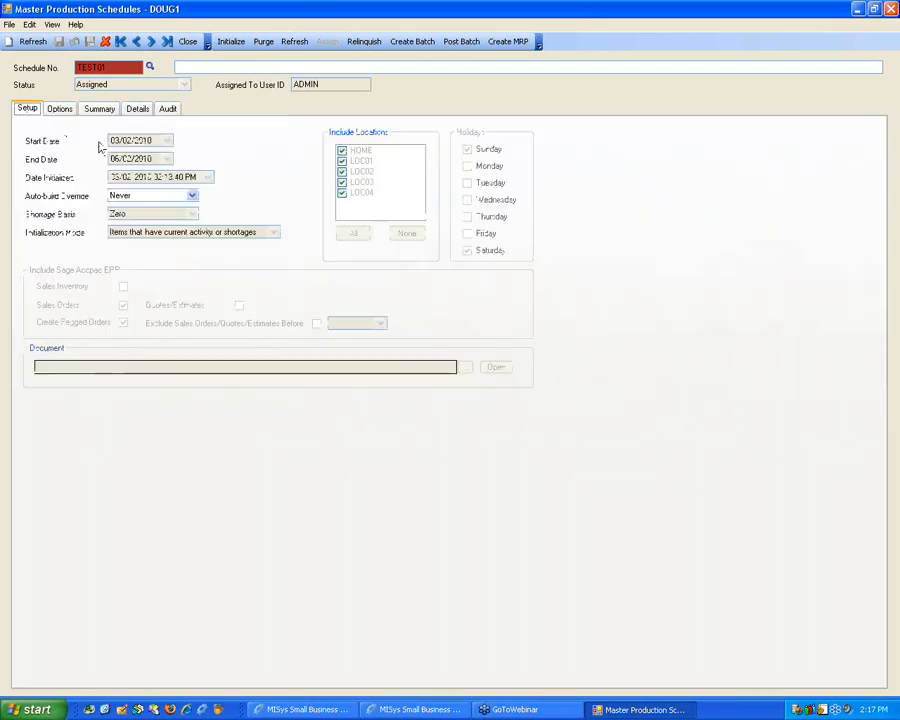
left_click(99, 108)
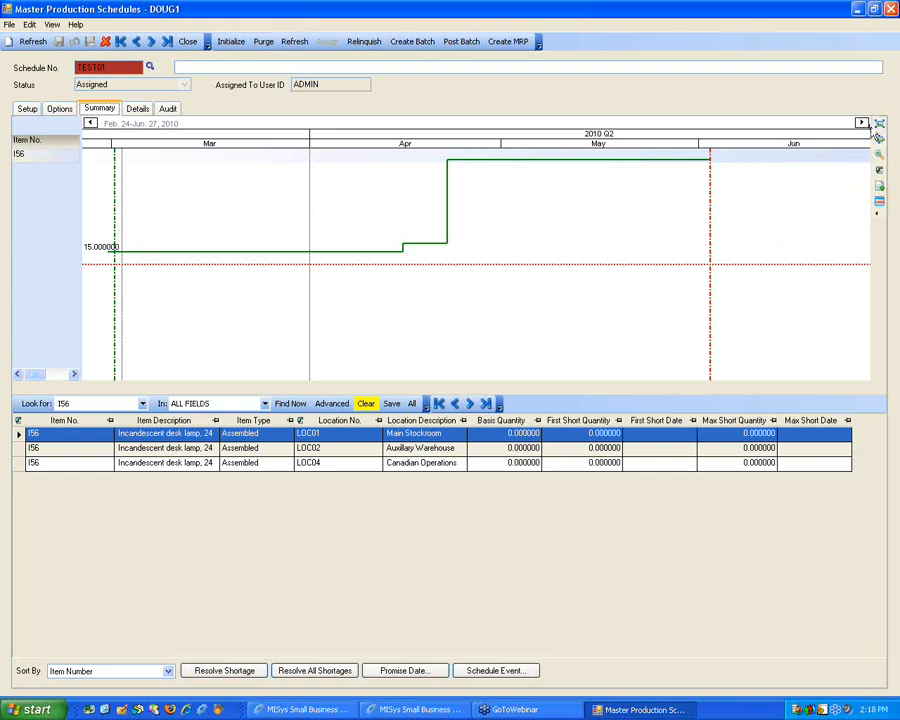
left_click(879, 127)
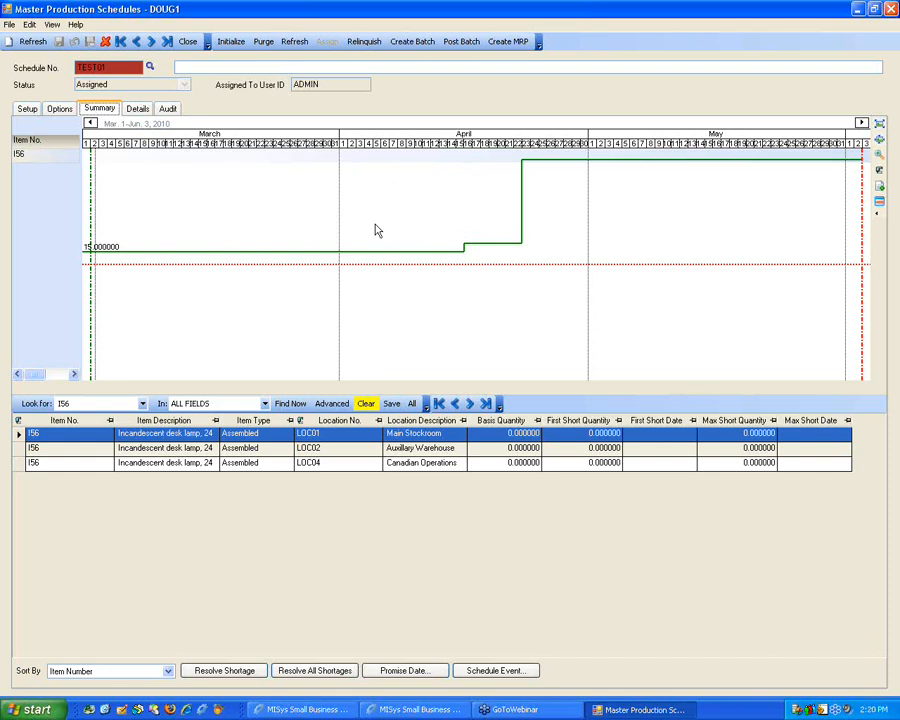
Switch the graph between the timespan of the selected details and the full schedule, ending on the selected details.
left_click(879, 141)
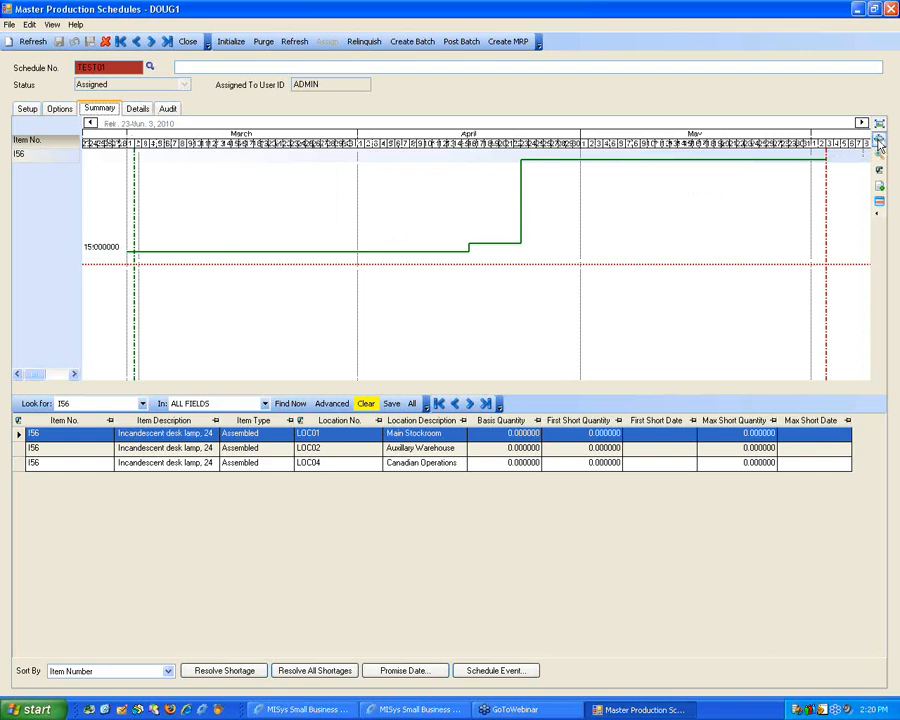
left_click(879, 141)
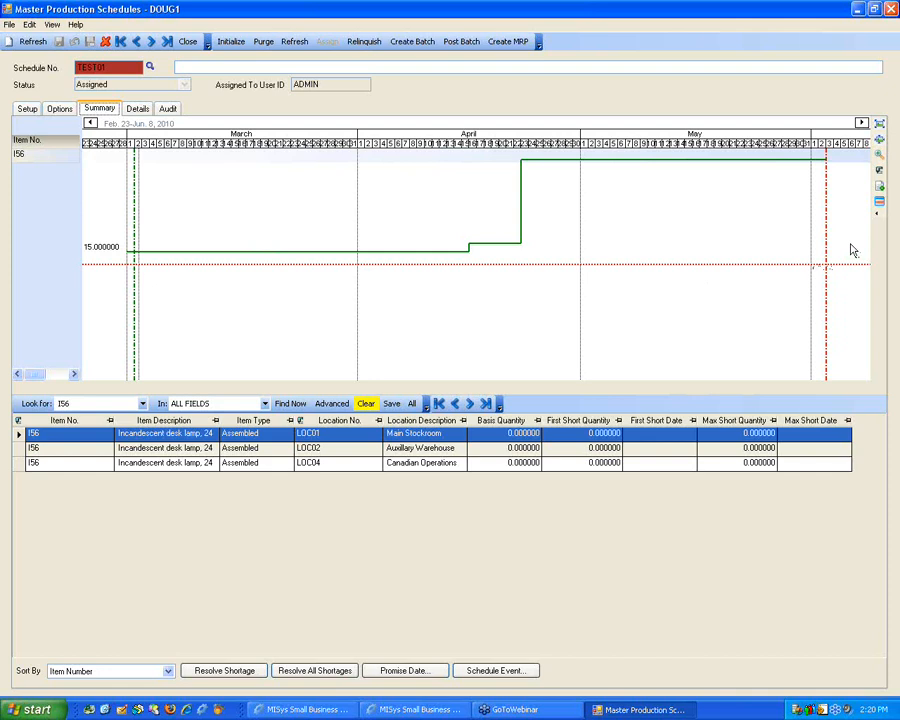
left_click(879, 123)
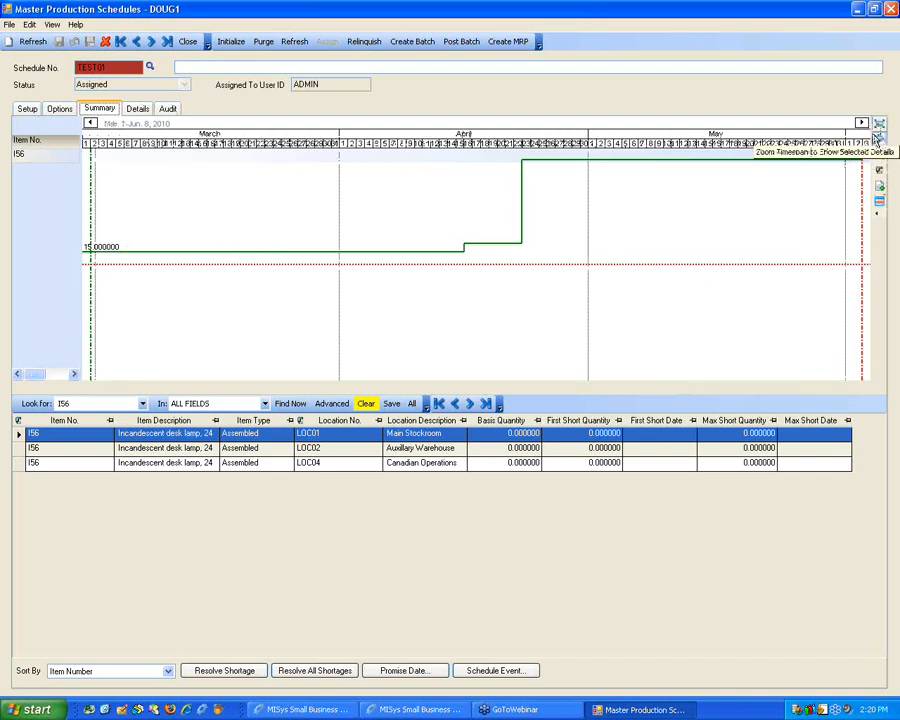
left_click(878, 139)
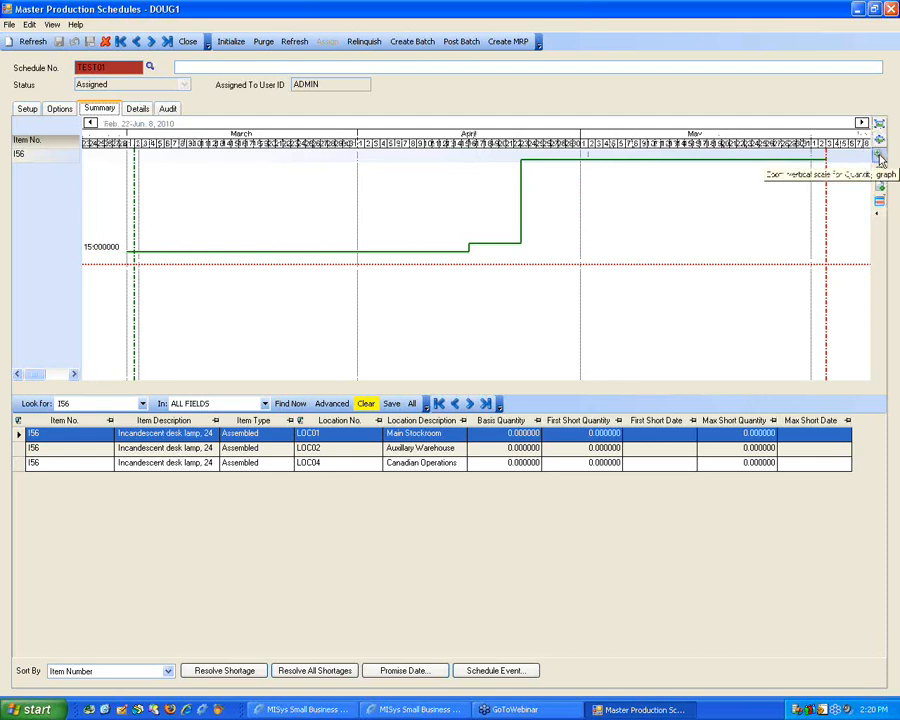
Enlarge the vertical scale of the I56 quantity graph to examine the April 23 rise, then restore the full schedule view.
left_click(880, 158)
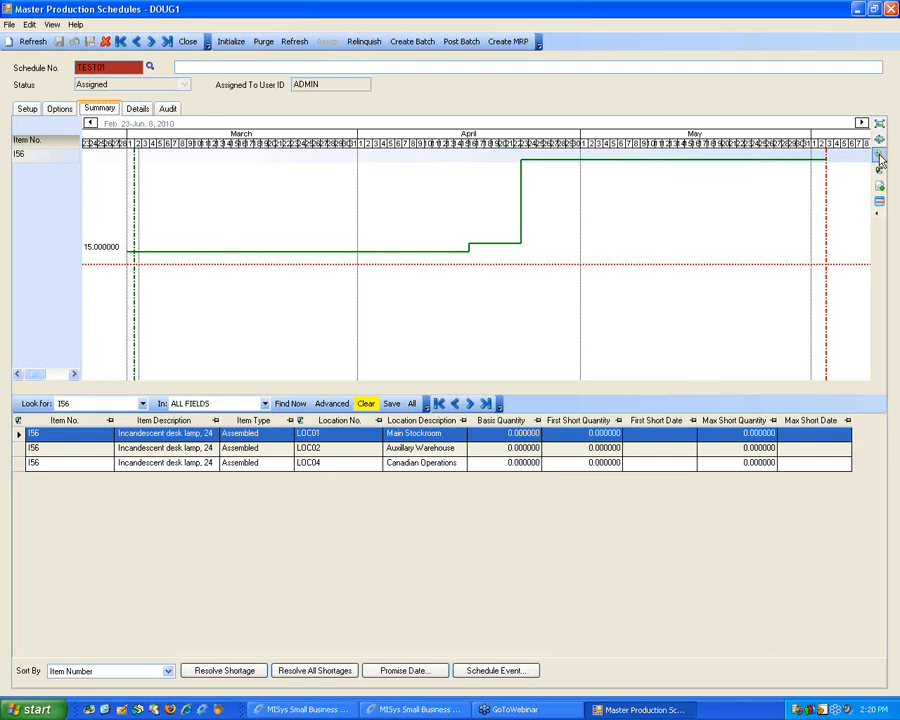
left_click(492, 258)
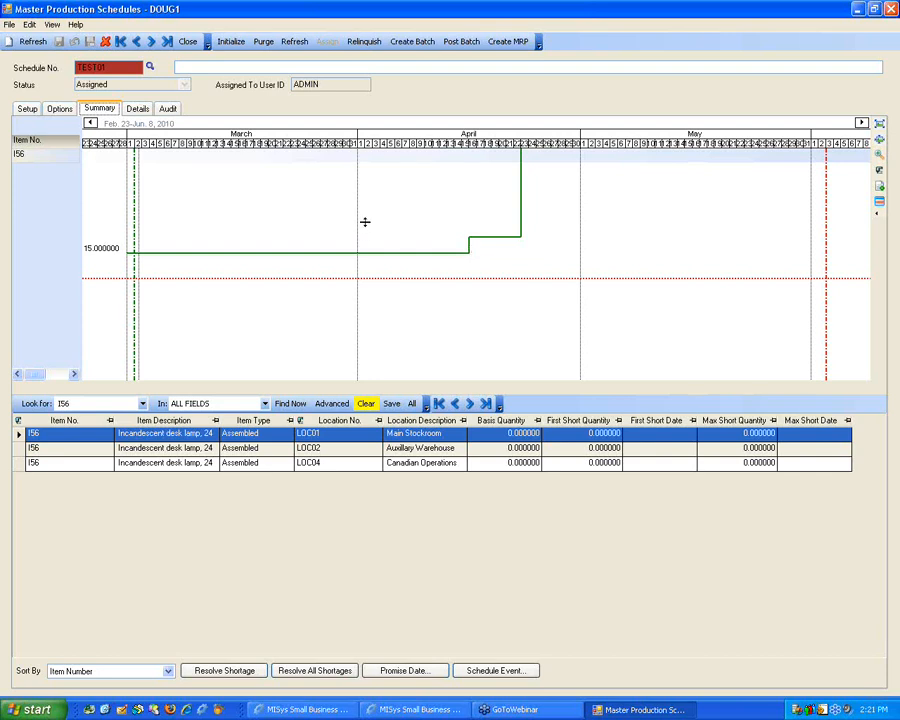
left_click(521, 237)
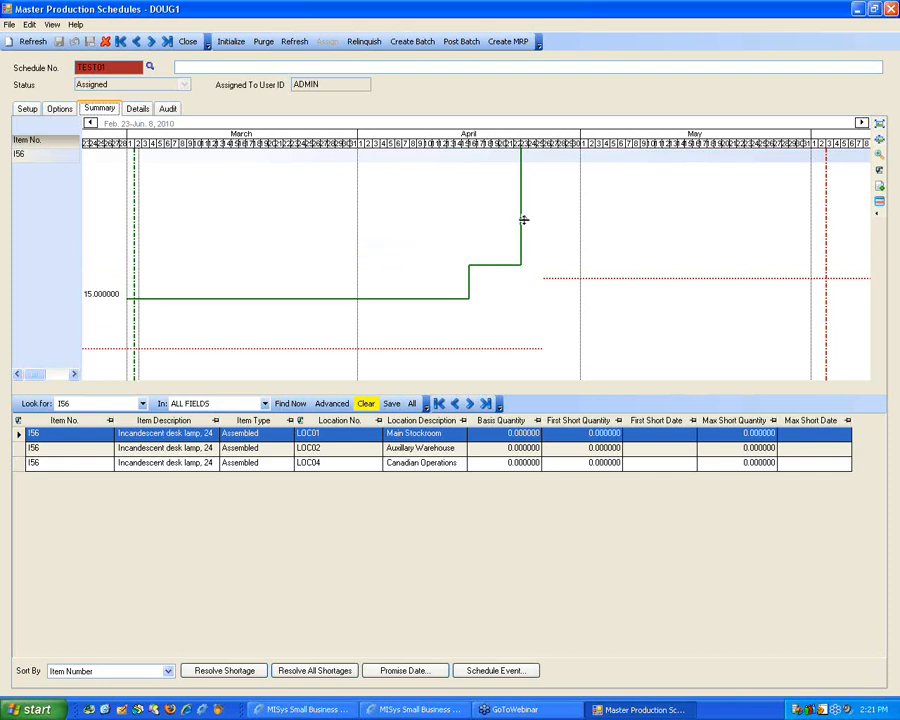
left_click(520, 215)
left_click(525, 207)
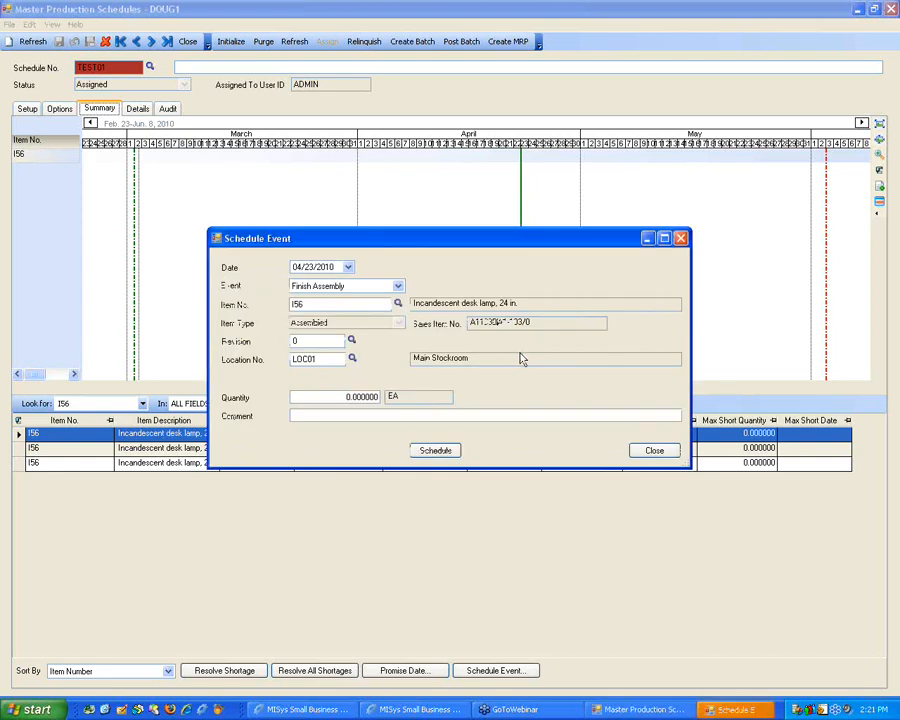
left_click(652, 451)
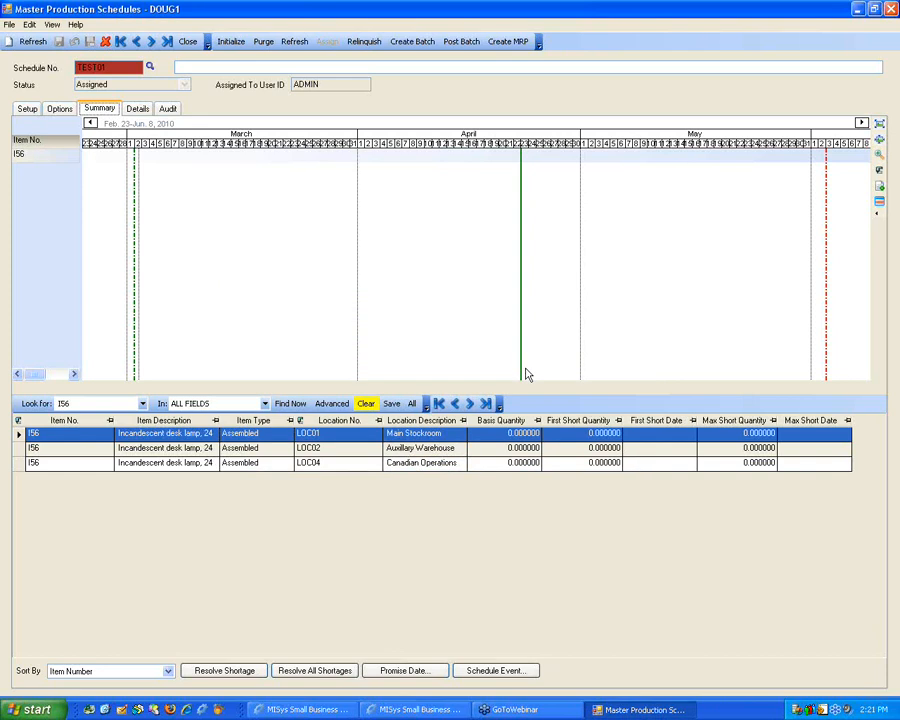
left_click(879, 124)
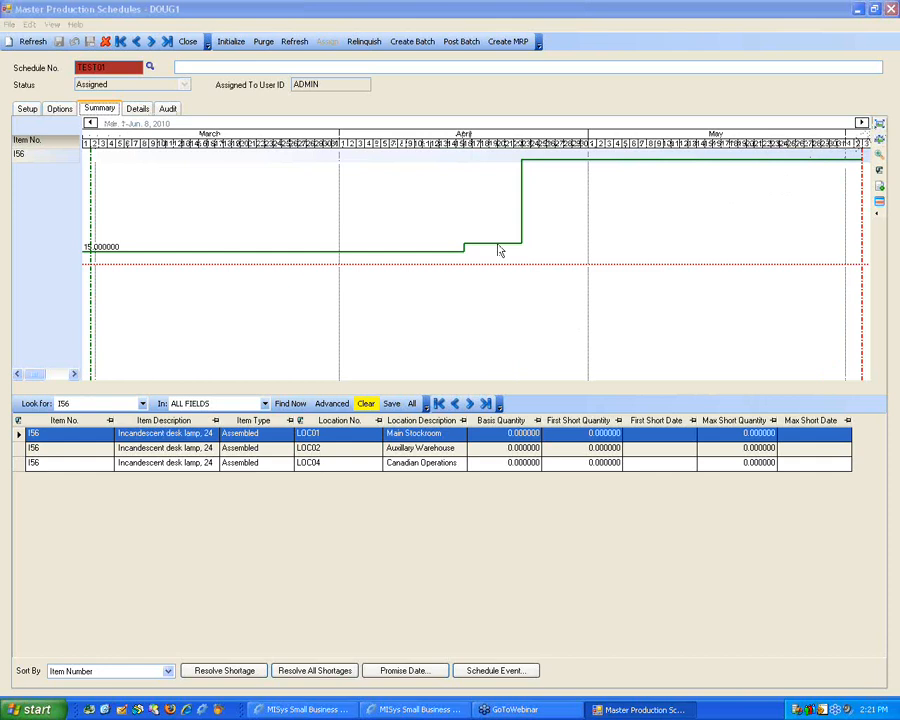
Open a Finish Assembly event for I56 on 04/20/2010 from the graph, review its fields and close it without scheduling.
left_click_drag(502, 247, 512, 284)
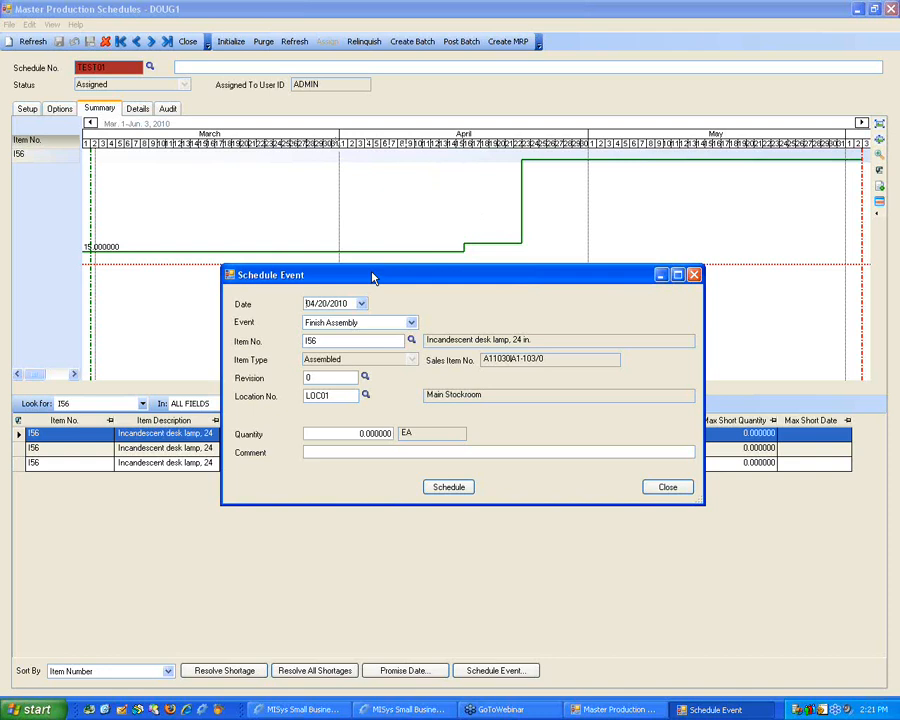
left_click_drag(373, 278, 388, 294)
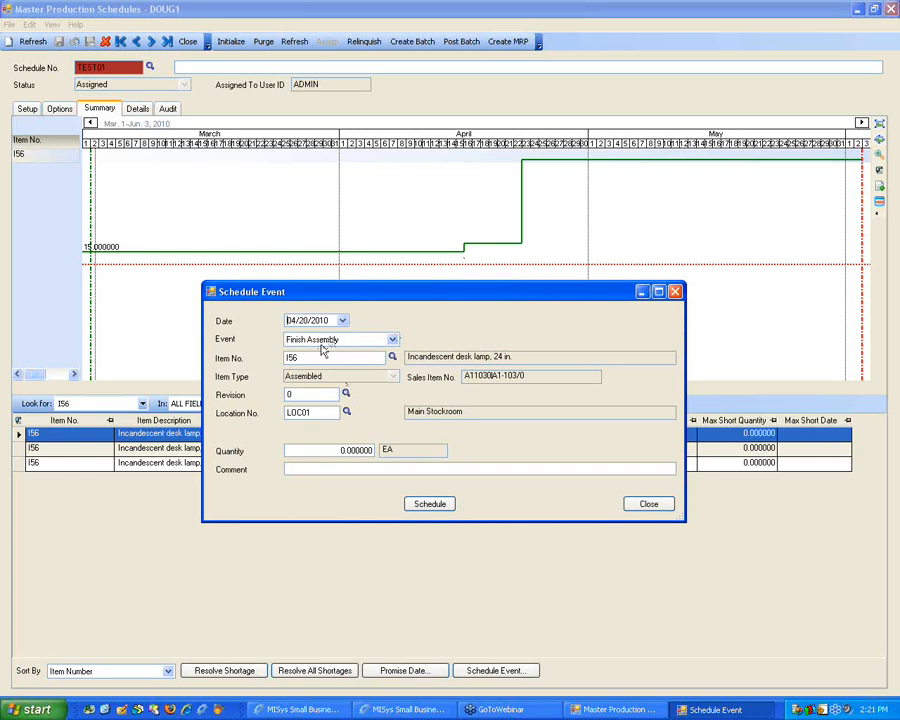
left_click(298, 451)
left_click(648, 506)
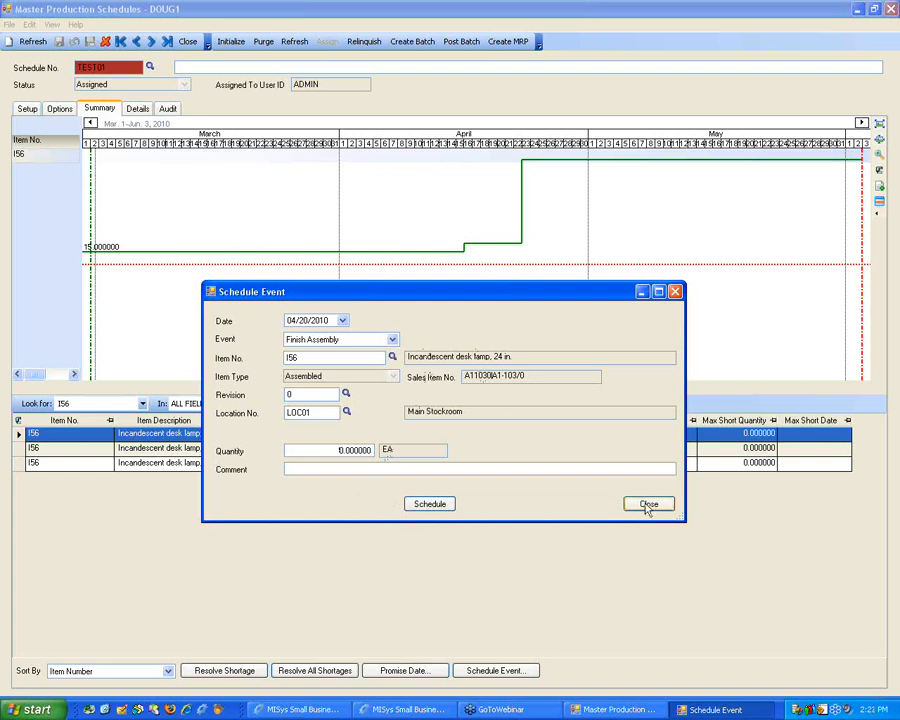
left_click(648, 505)
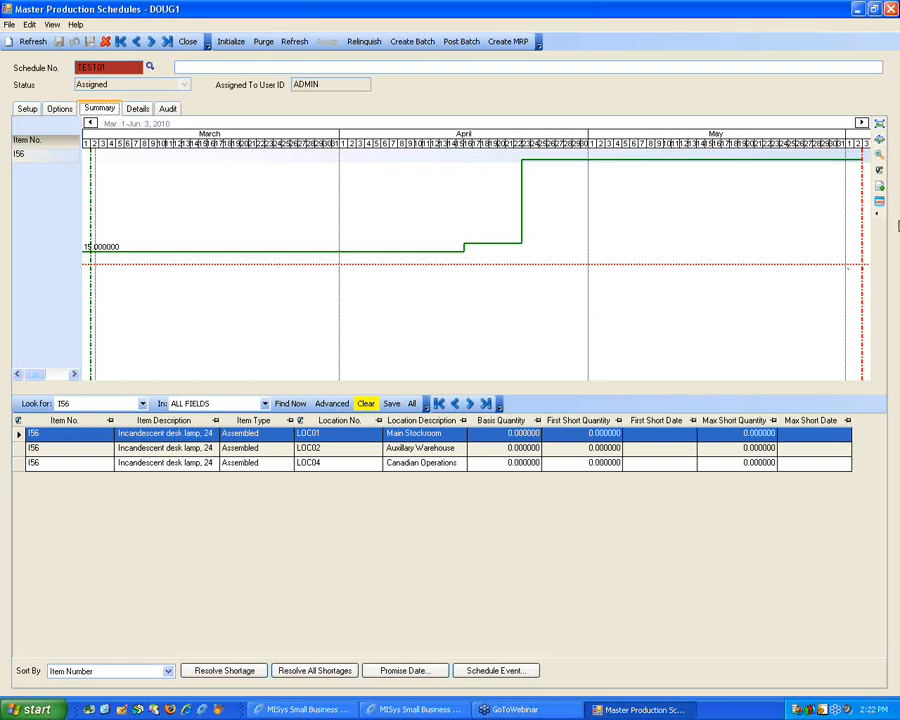
Display the order details on the I56 graph and expand the timeline to about April 9–20 to examine them.
left_click(879, 202)
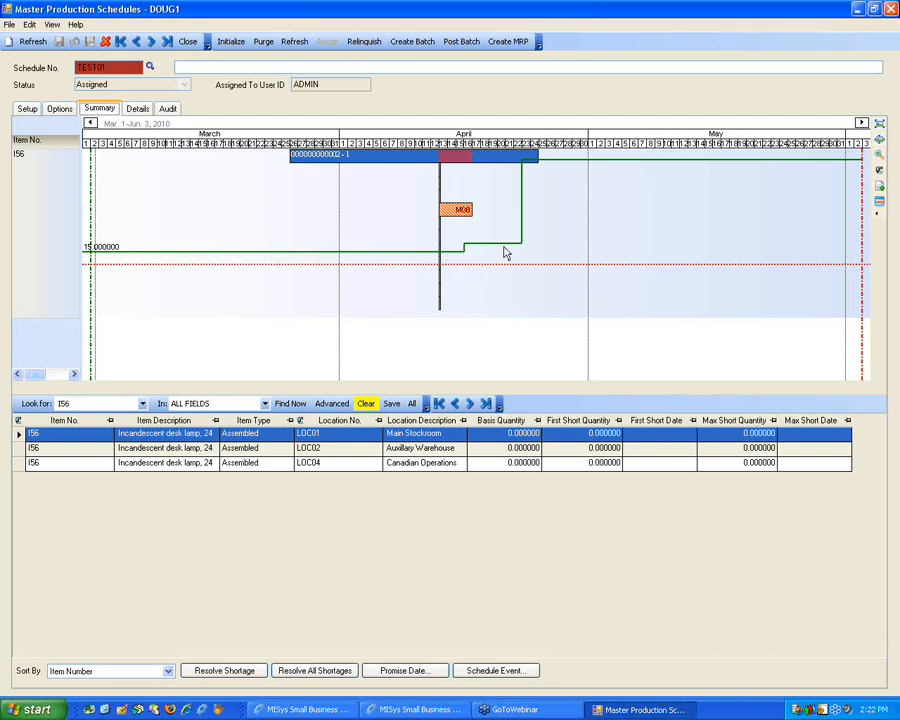
mouse_move(372, 163)
mouse_move(441, 188)
left_click_drag(439, 143, 308, 142)
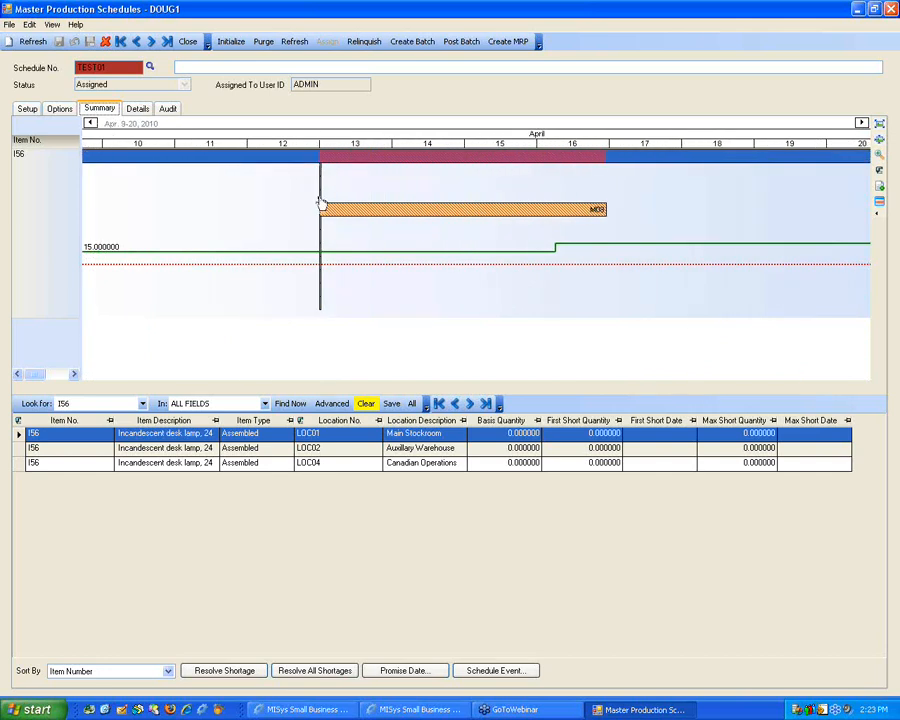
Examine the start of the order bar on the I56 graph, then restore the full schedule timespan.
mouse_move(321, 203)
mouse_move(322, 228)
left_click(879, 122)
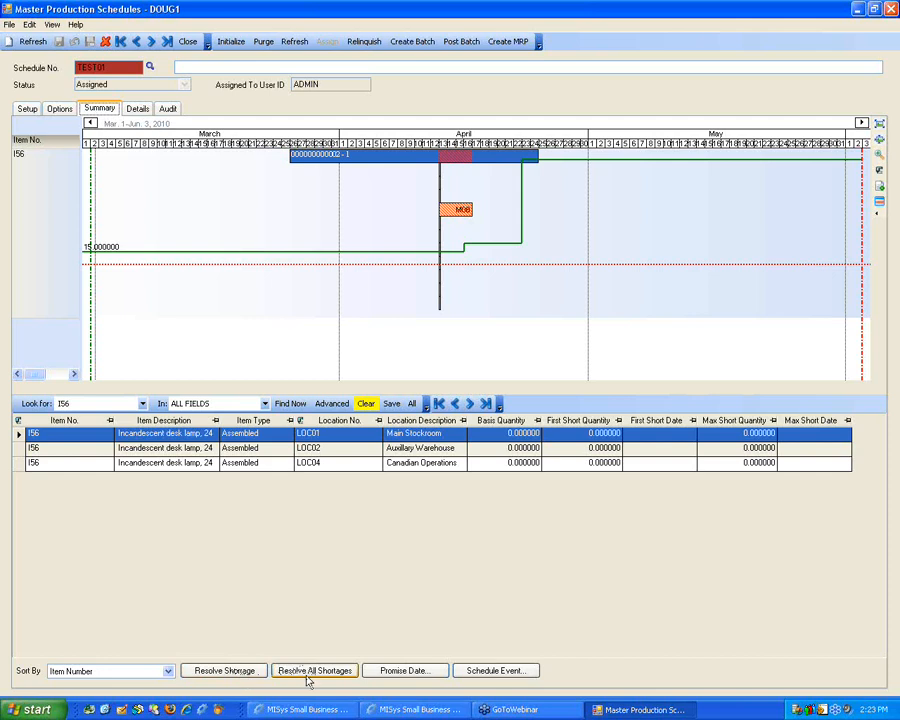
Clear the I56 search to list all items and enlarge the item list below the graph.
left_click(353, 409)
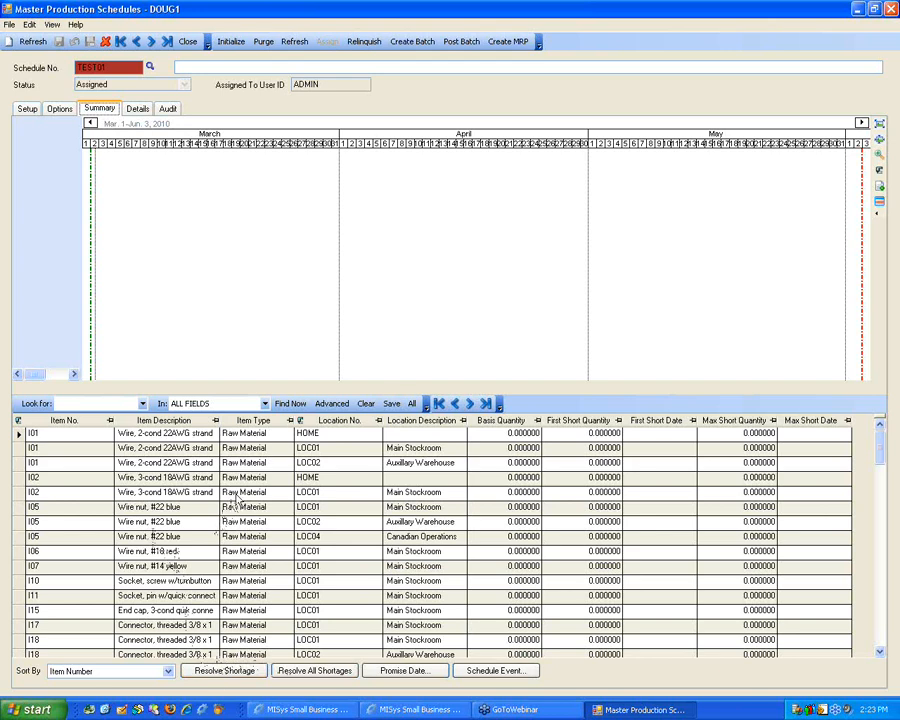
left_click_drag(446, 395, 436, 346)
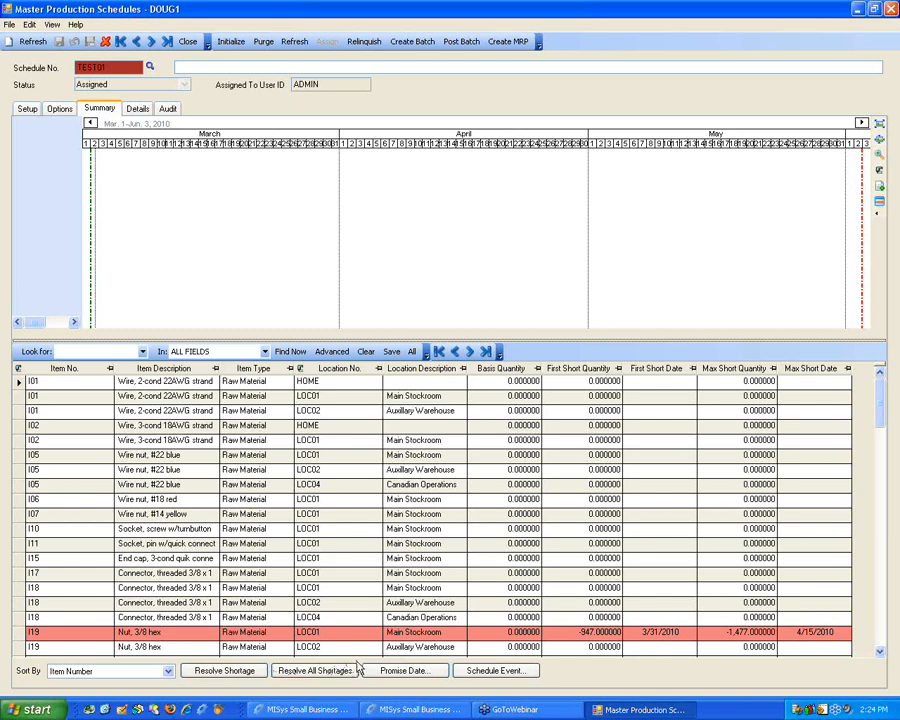
Check the available-to-promise date for 10,000 units of item I56 at location LOC01.
left_click(404, 669)
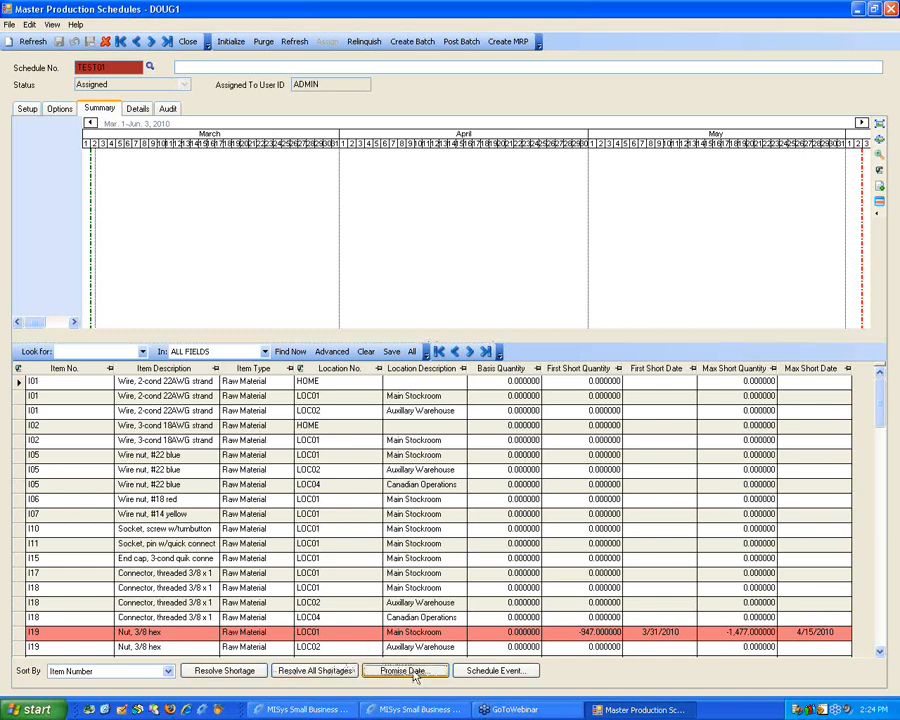
left_click_drag(462, 271, 447, 386)
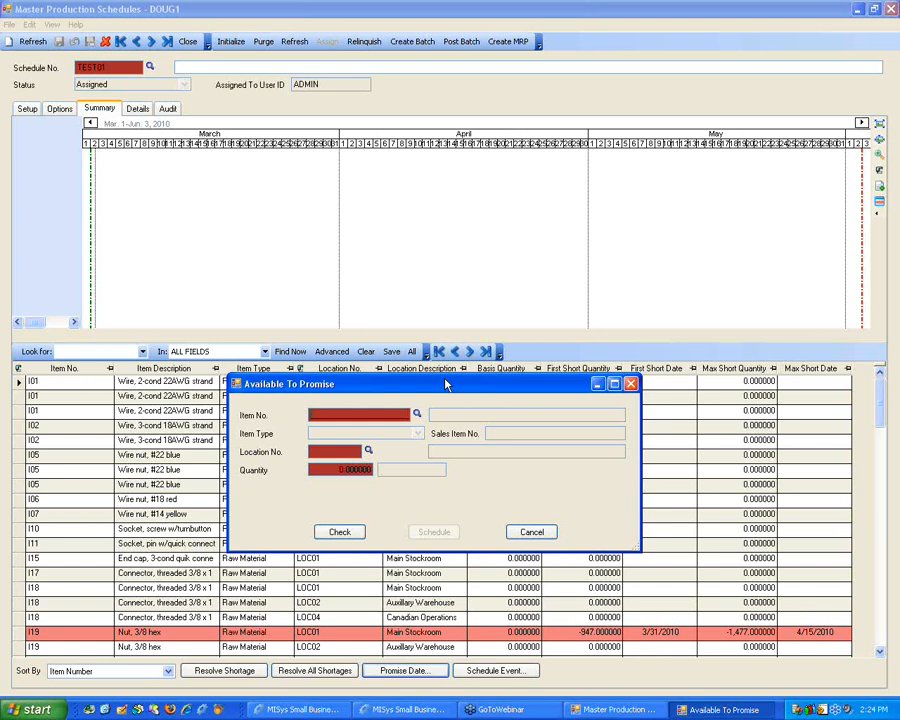
type("I06")
key("Tab")
type("LOC01")
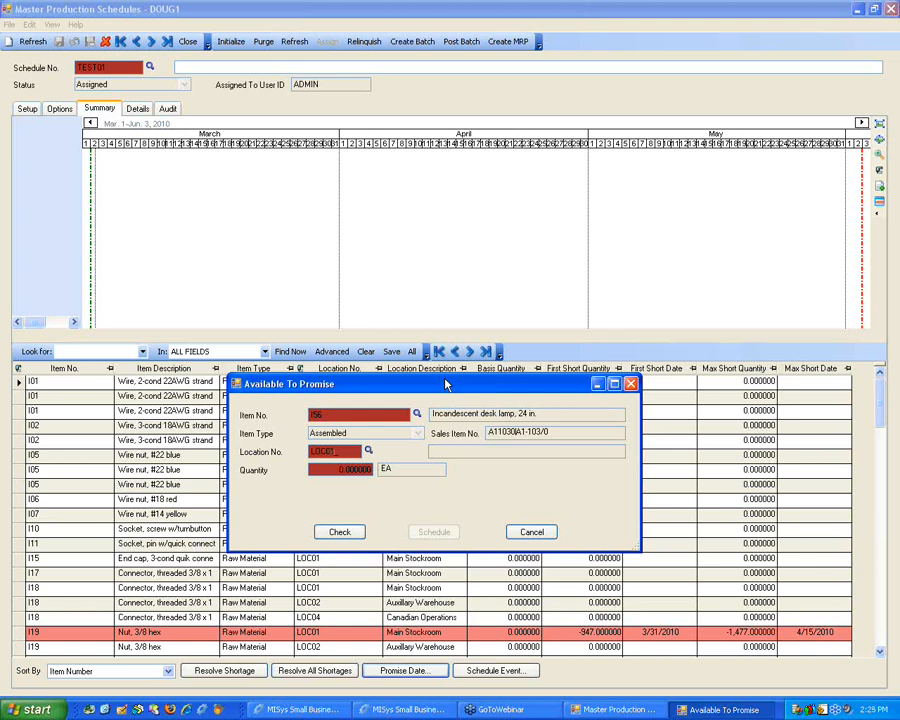
key("Tab")
type("100")
left_click(341, 531)
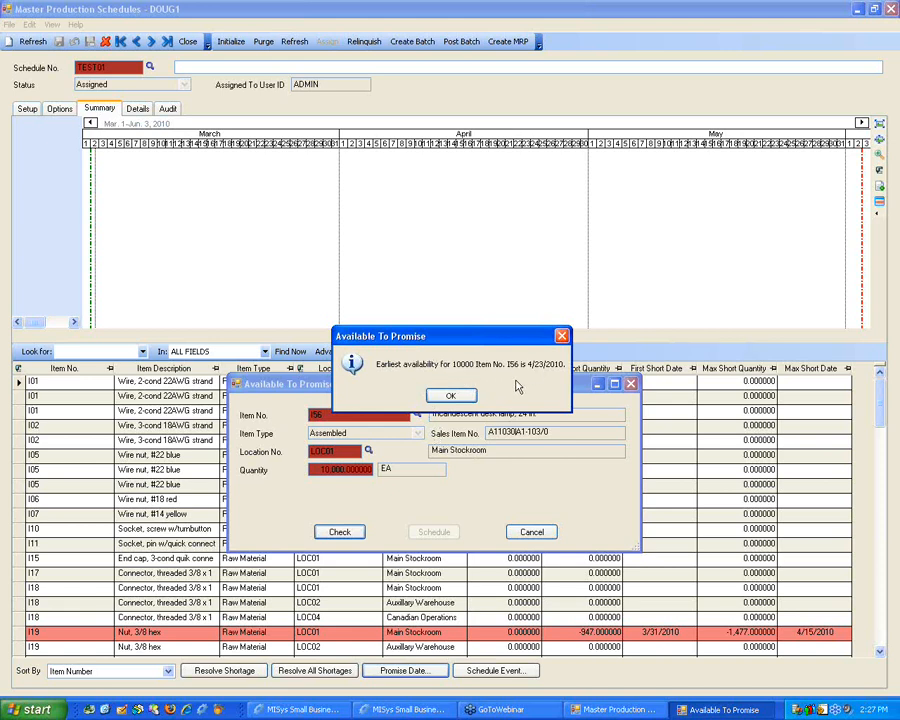
left_click_drag(507, 345, 507, 361)
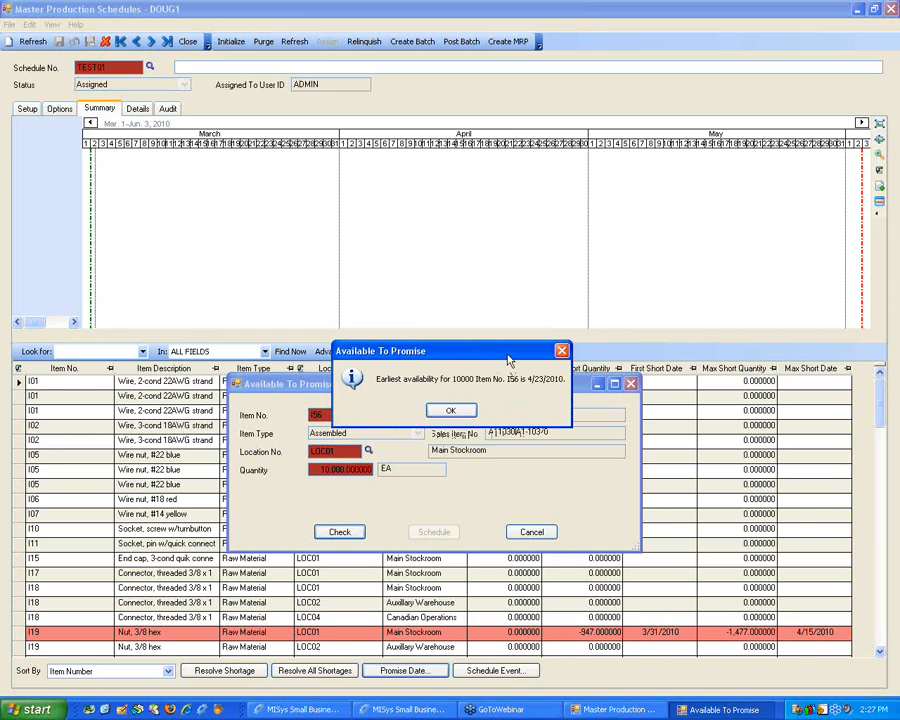
left_click(451, 410)
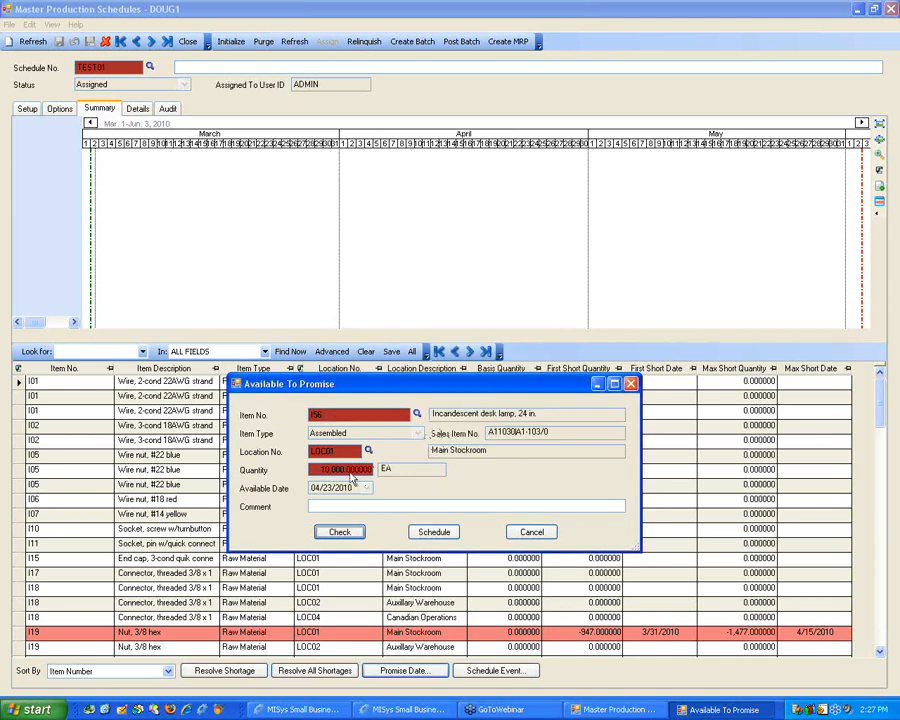
Check the promise date for a quantity of 10 of item I56.
left_click(316, 468)
left_click_drag(392, 465, 445, 458)
type("10")
key("Tab")
left_click(339, 536)
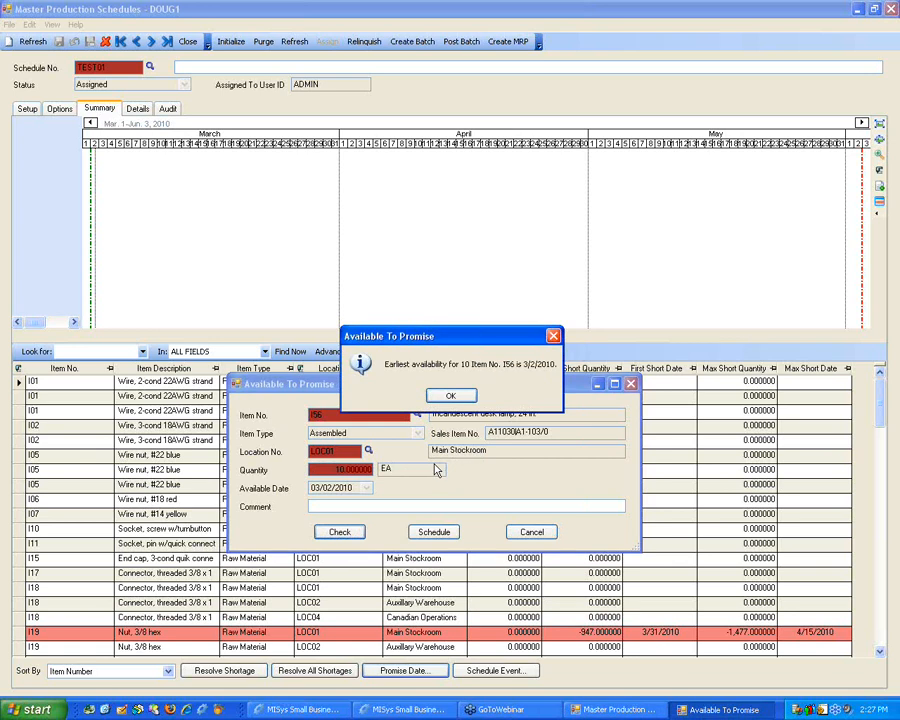
left_click(459, 397)
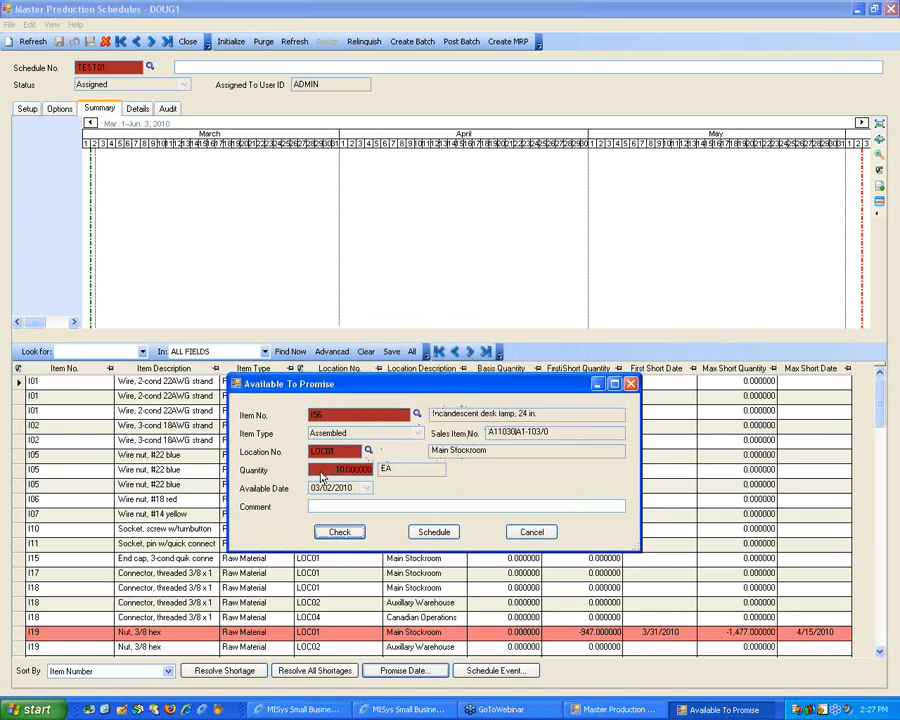
Check the promise date for a quantity of 100 of I56 and add that promise to the schedule.
left_click_drag(321, 472, 451, 460)
type("100")
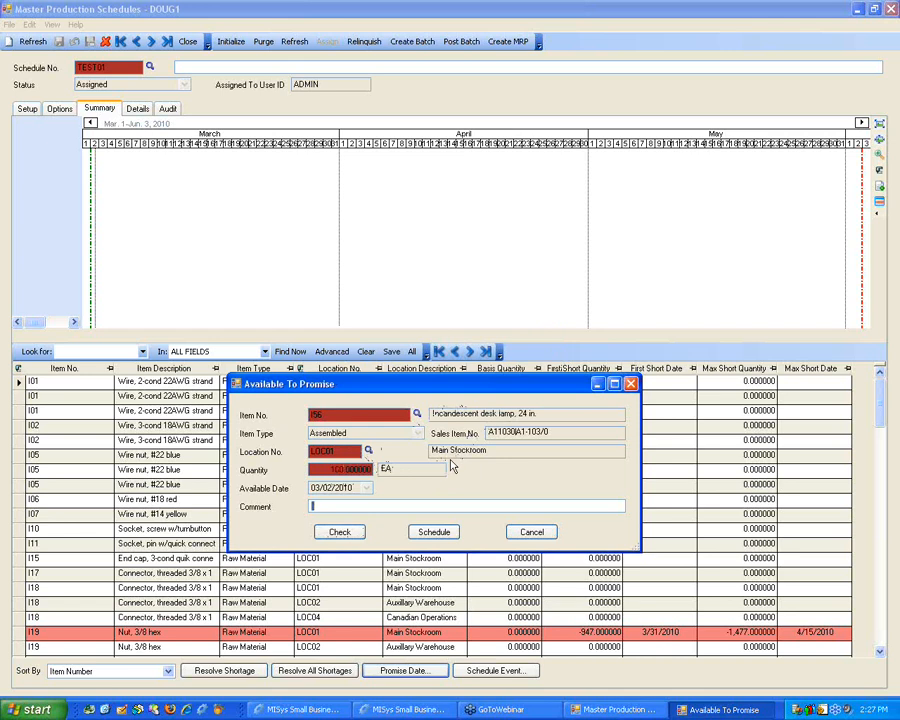
left_click(340, 532)
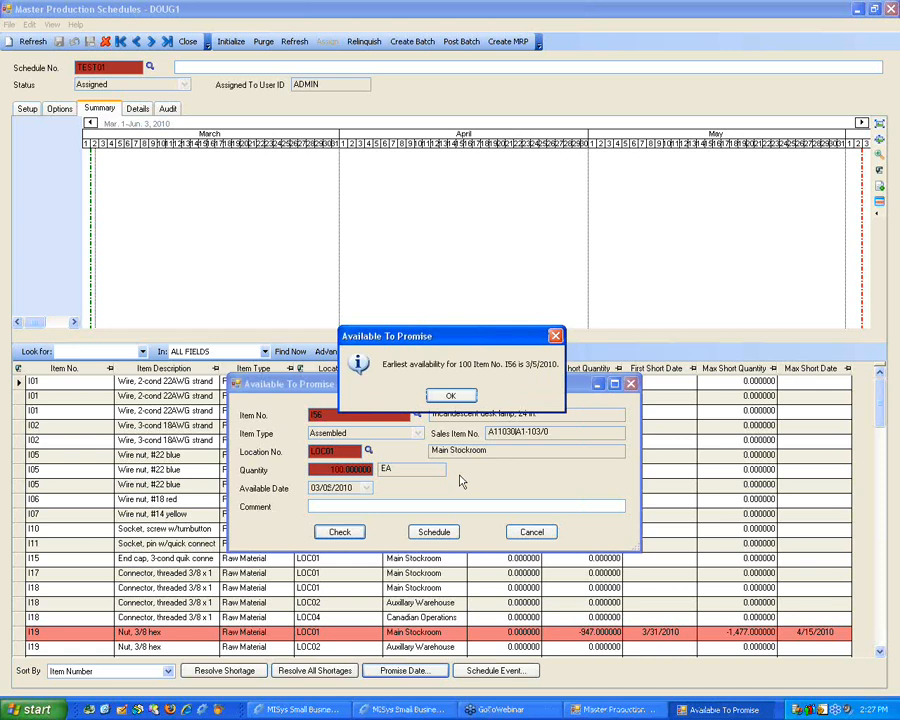
left_click(450, 396)
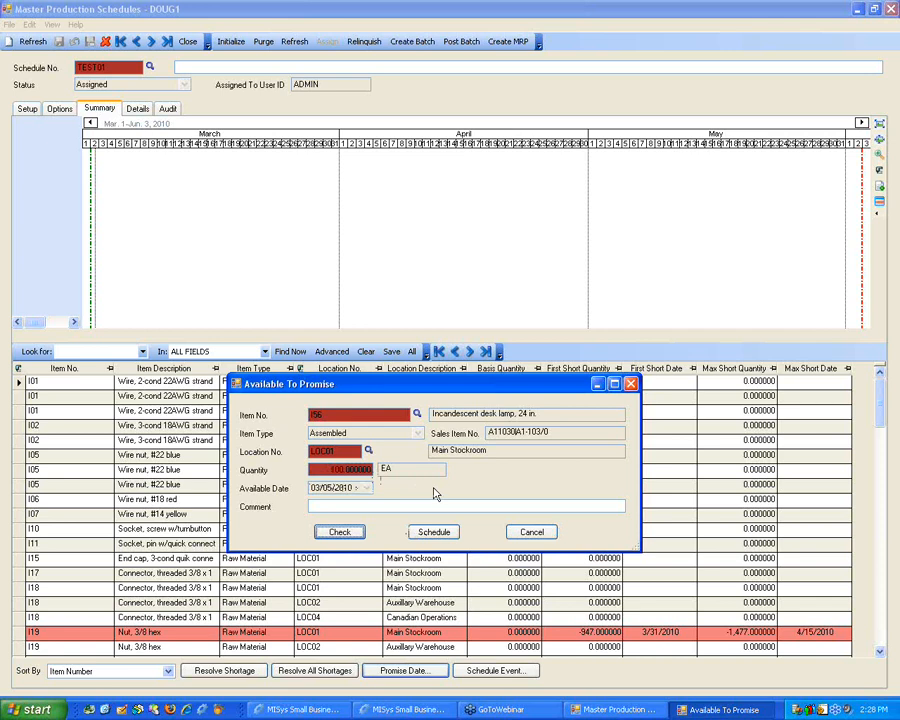
left_click(425, 535)
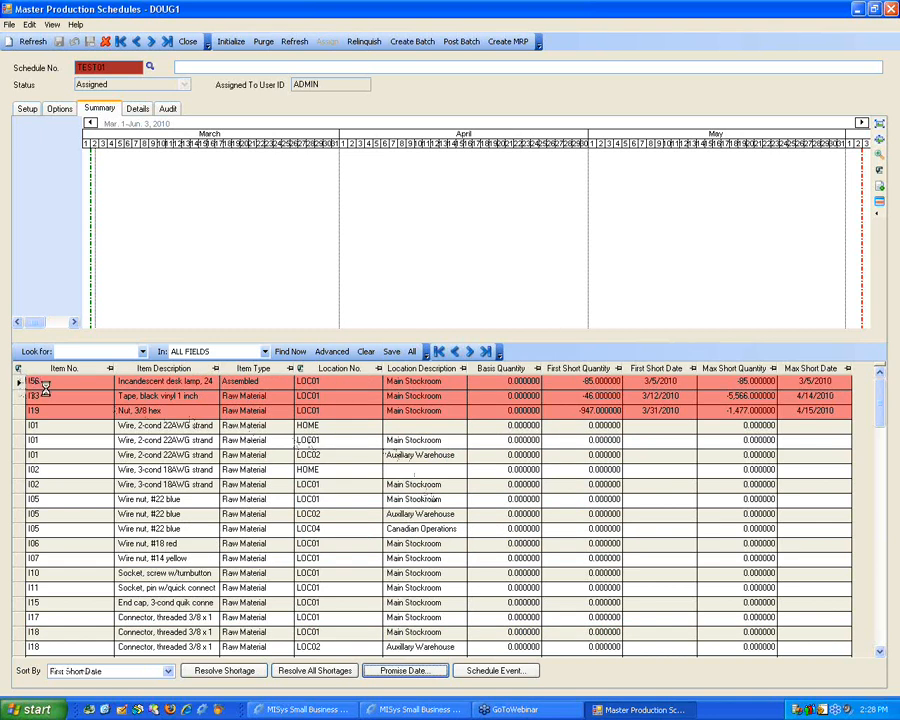
Select I56 at LOC01 in the summary, review its details and audit records, and select the 3/5/2010 Use event.
left_click(32, 384)
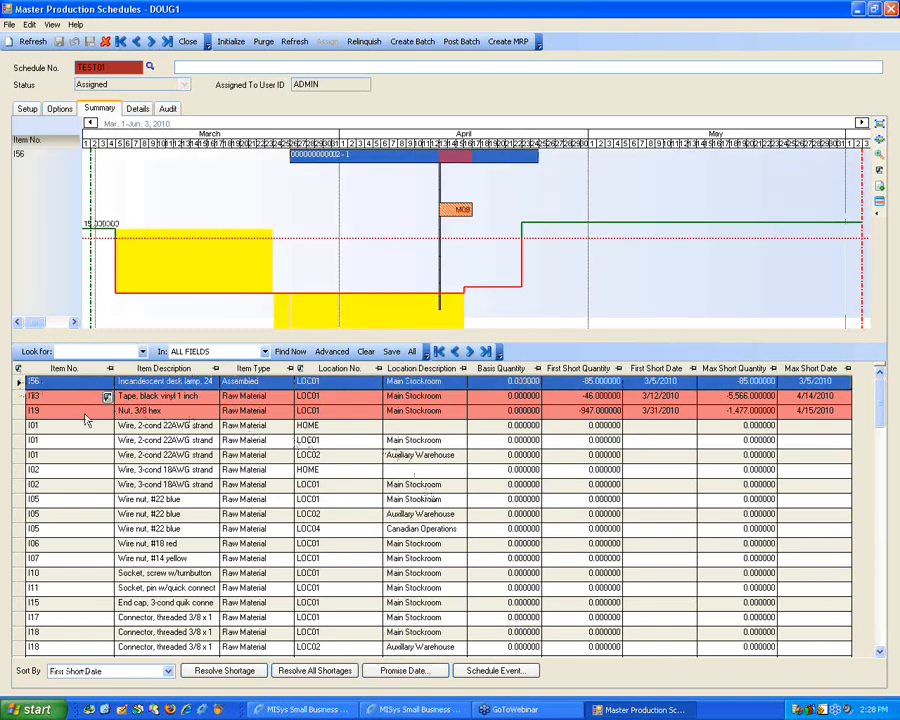
left_click(136, 109)
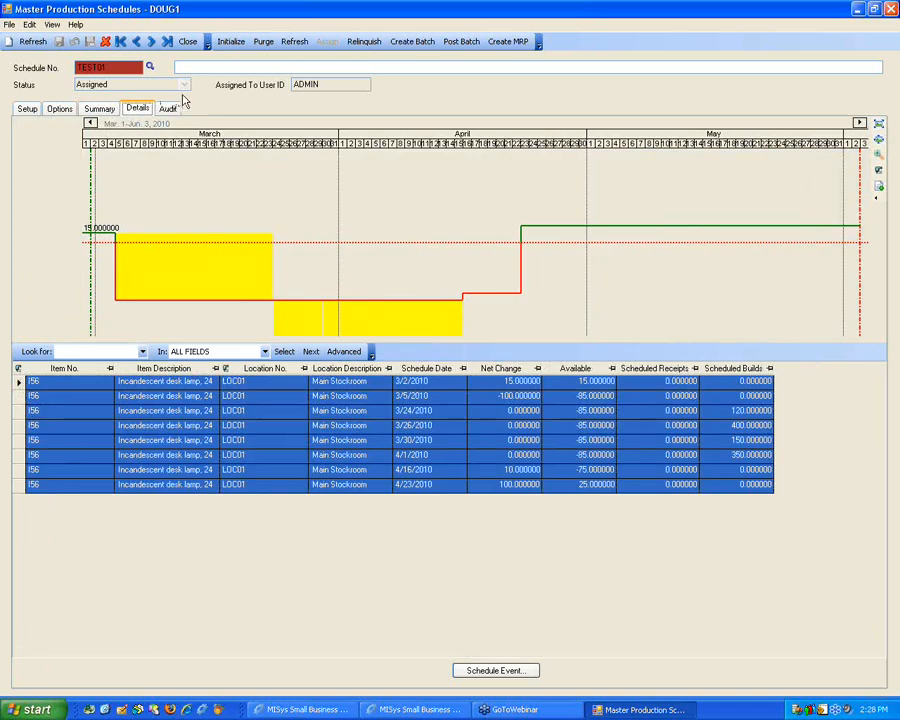
left_click(171, 110)
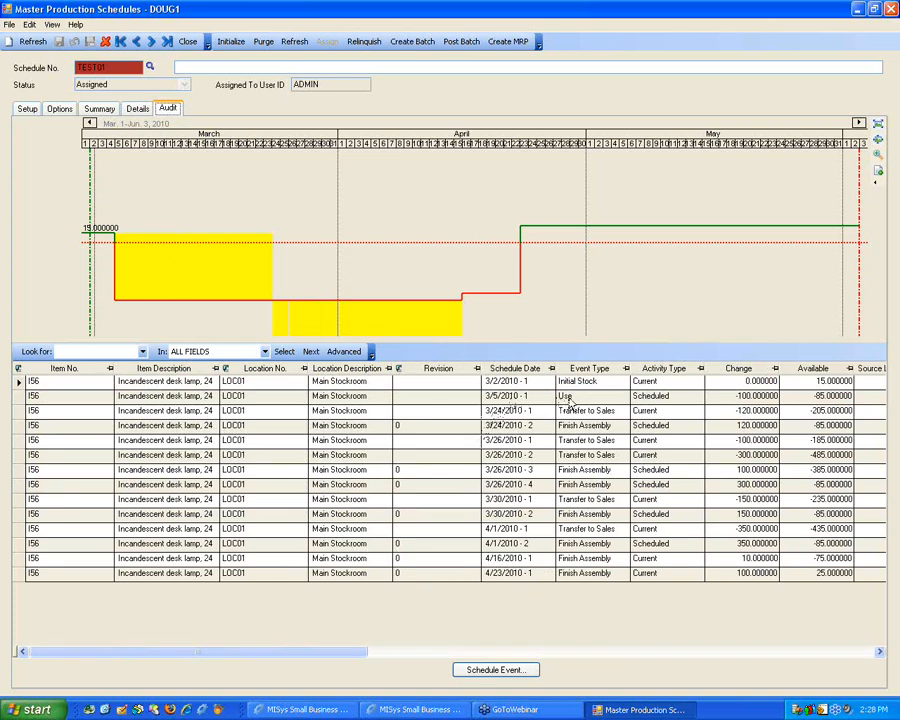
left_click(731, 398)
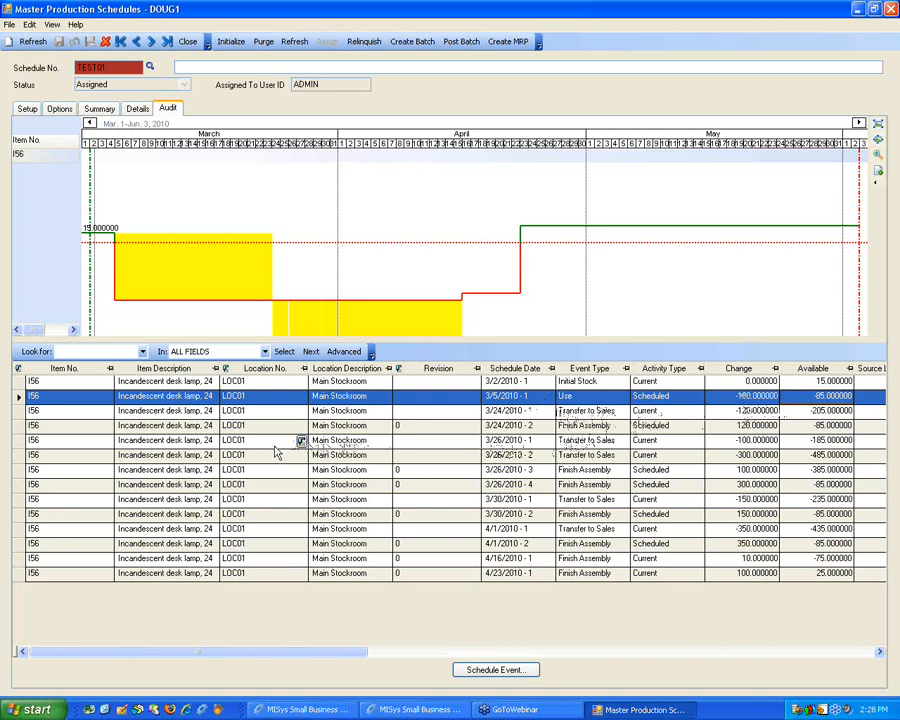
Compare the I56 summary with its dated details, ending on the summary.
left_click(113, 110)
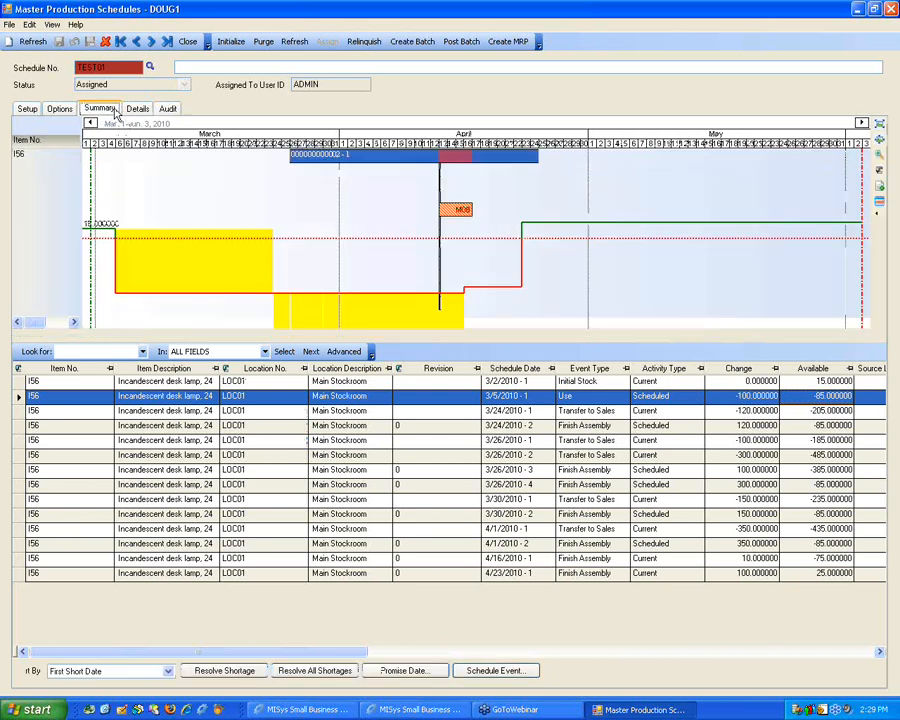
left_click(140, 110)
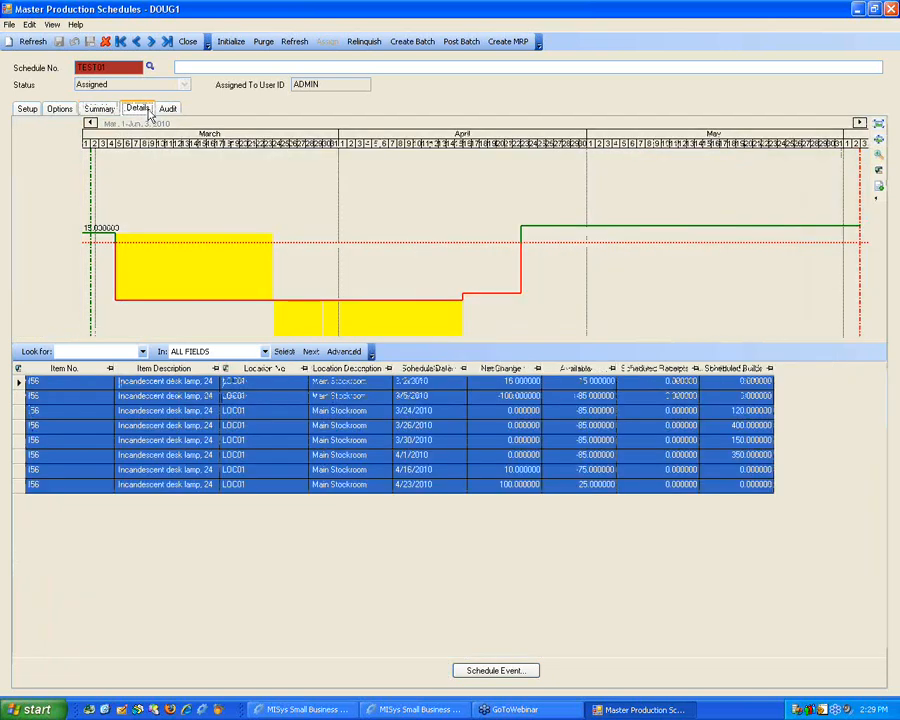
left_click(99, 108)
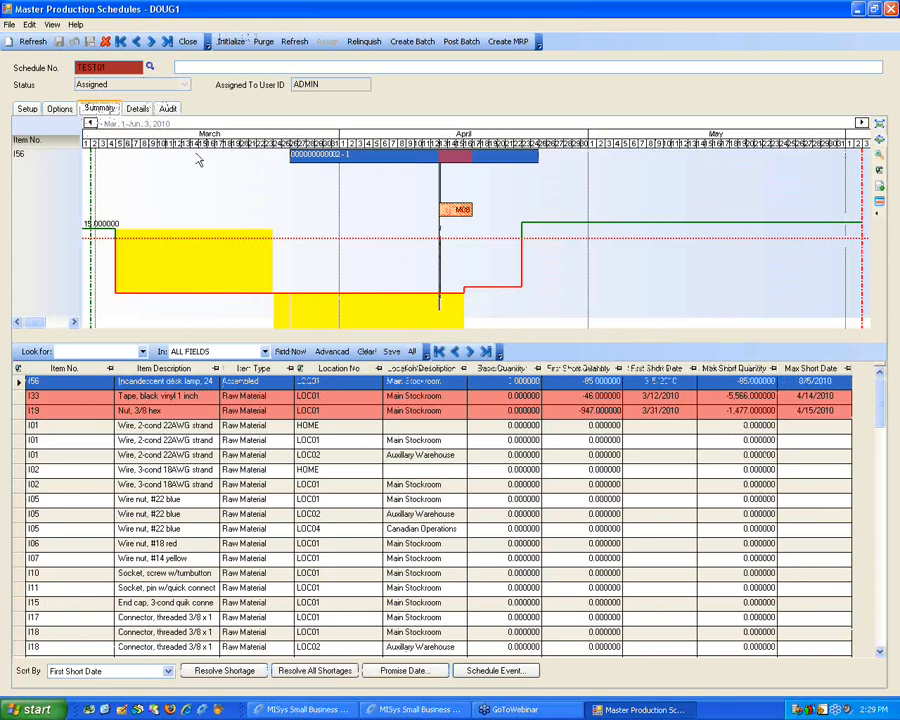
Open a new scheduled event for I56 from its details, review the available event types and close it without scheduling.
left_click(135, 109)
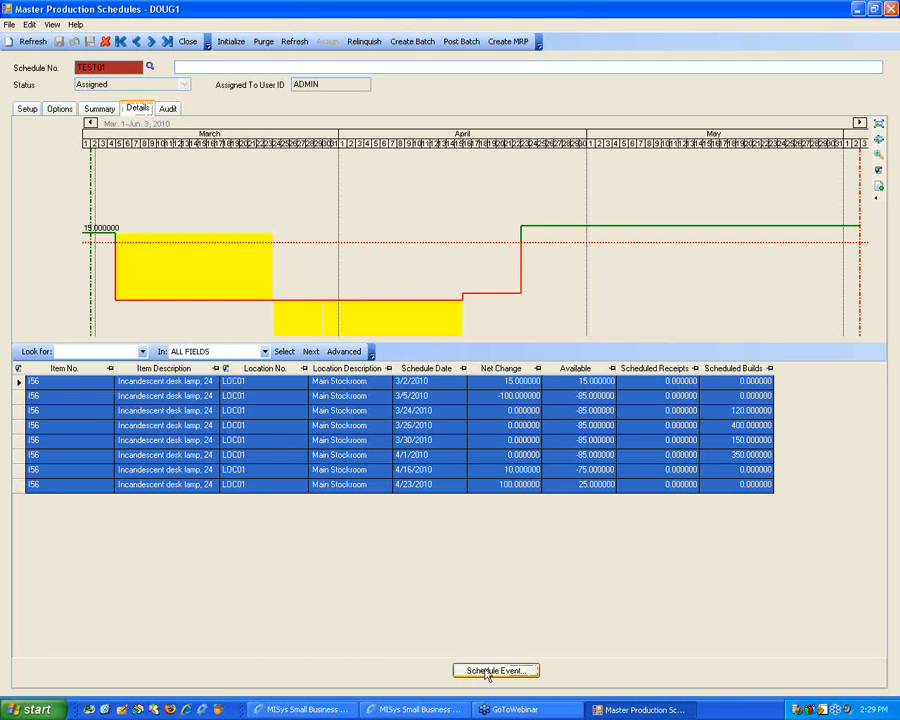
left_click(484, 670)
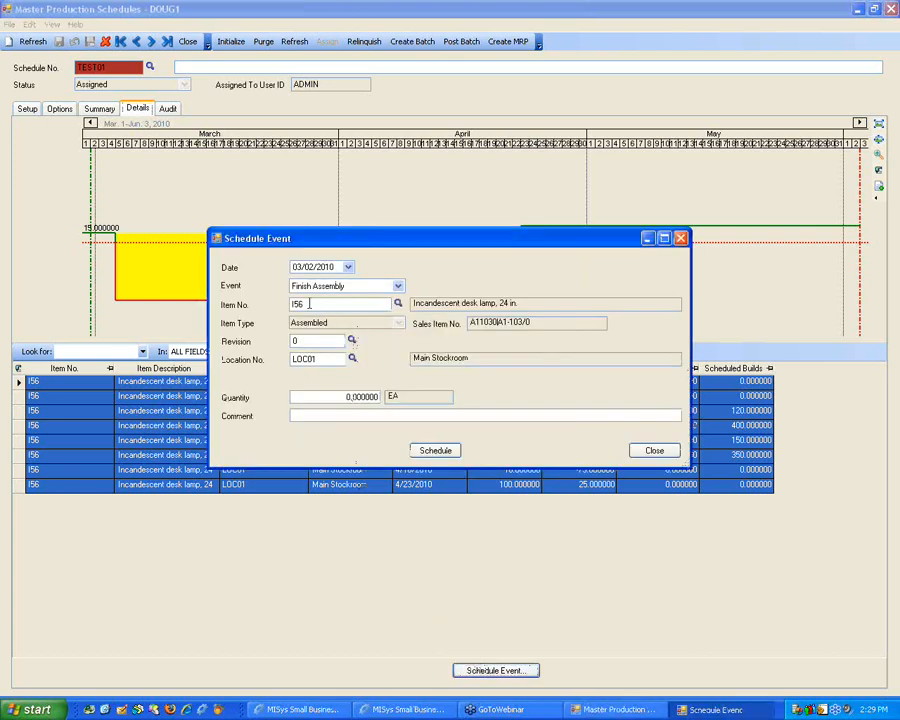
left_click(398, 287)
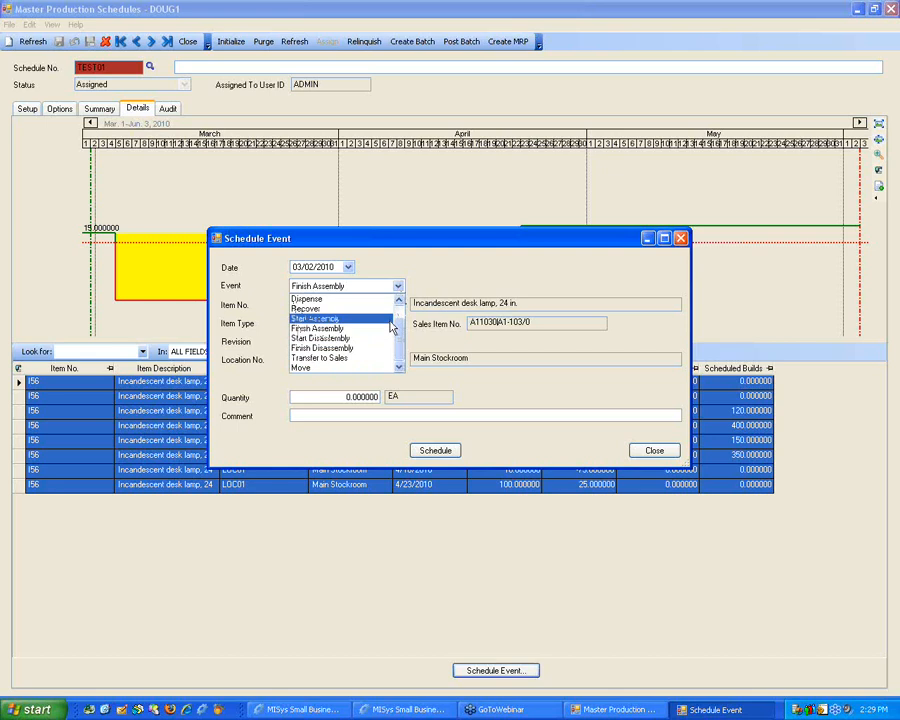
scroll(428, 315, "up", 1)
left_click(428, 315)
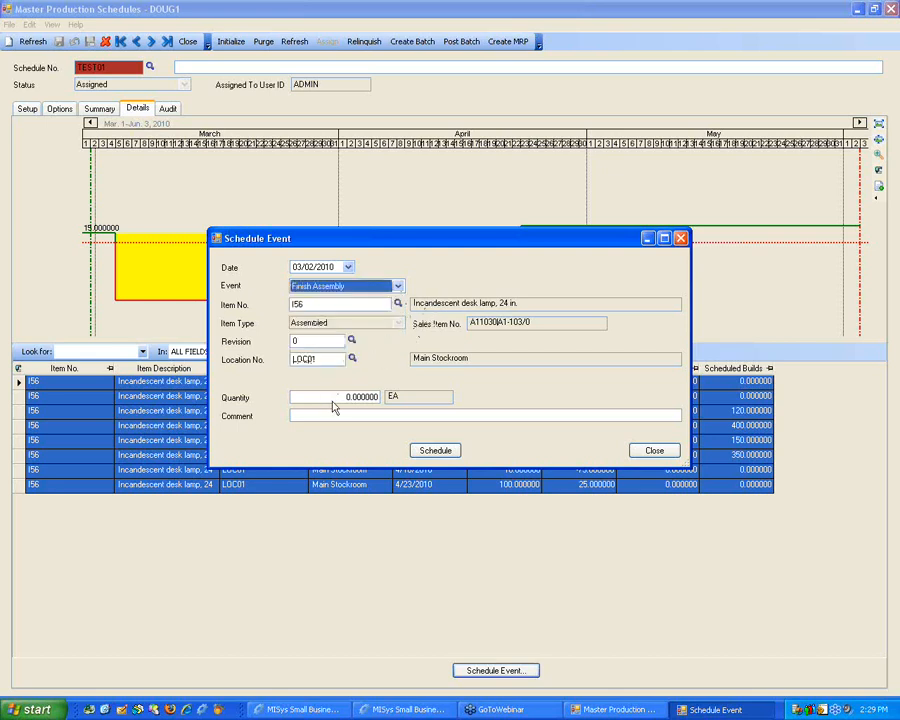
left_click(650, 451)
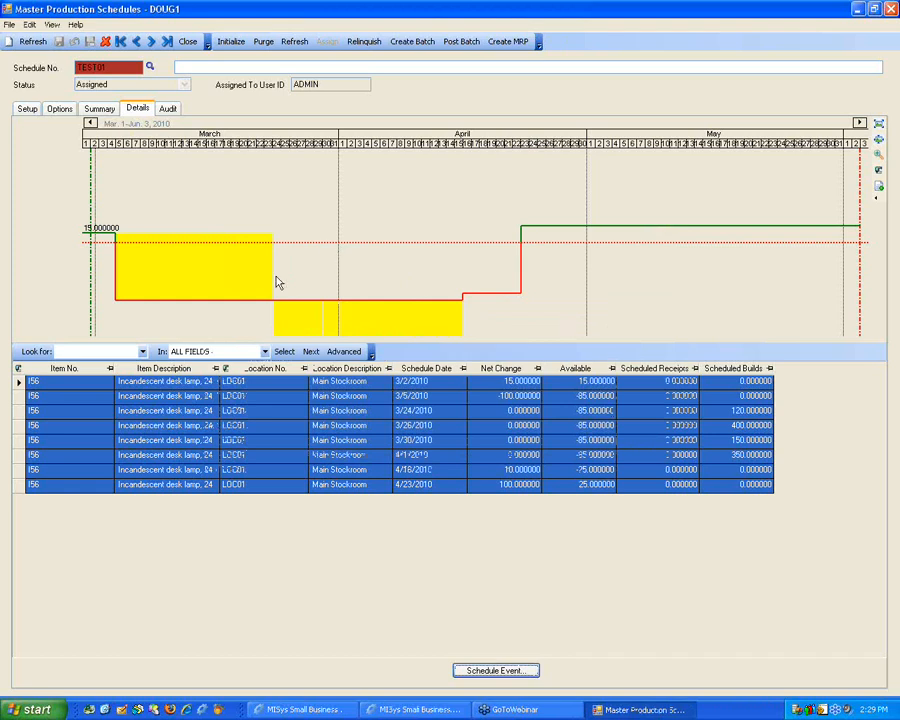
Revisit the I56 summary, return to its details and select only the 3/2/2010 line.
left_click(104, 110)
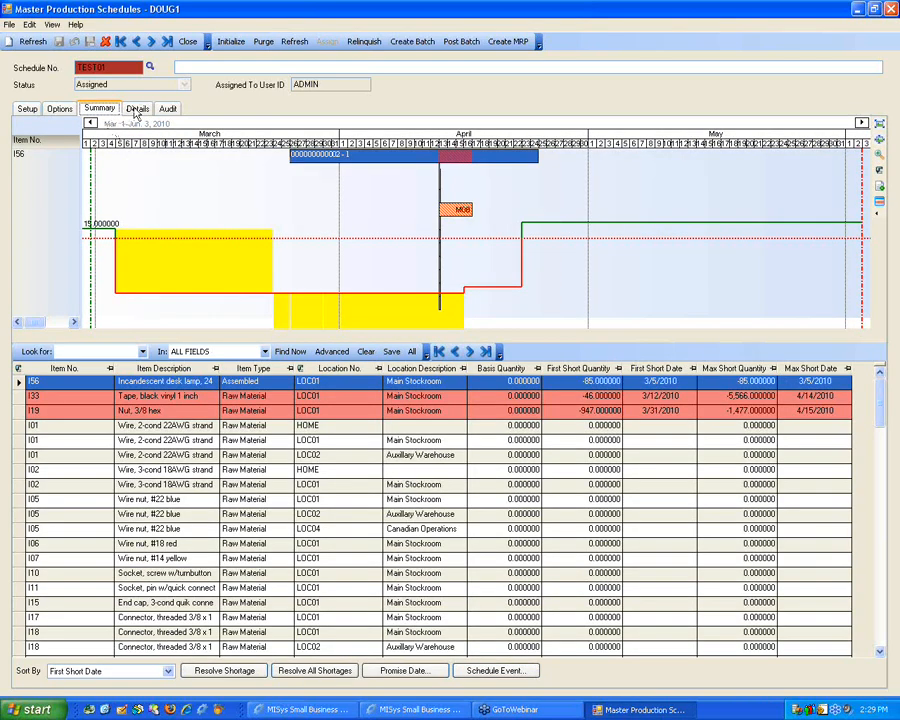
left_click(135, 110)
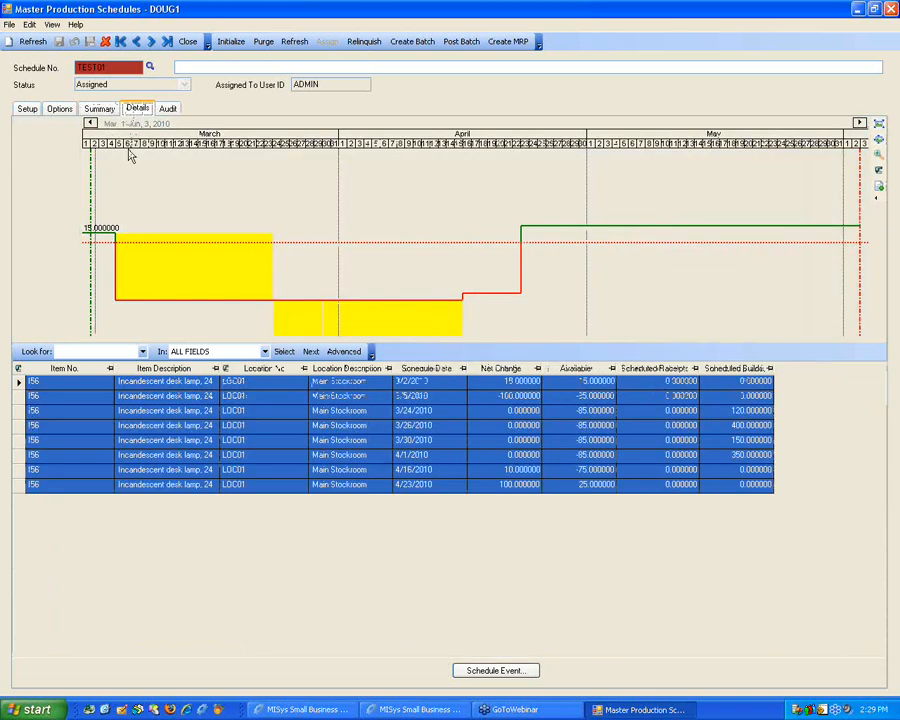
left_click(18, 397)
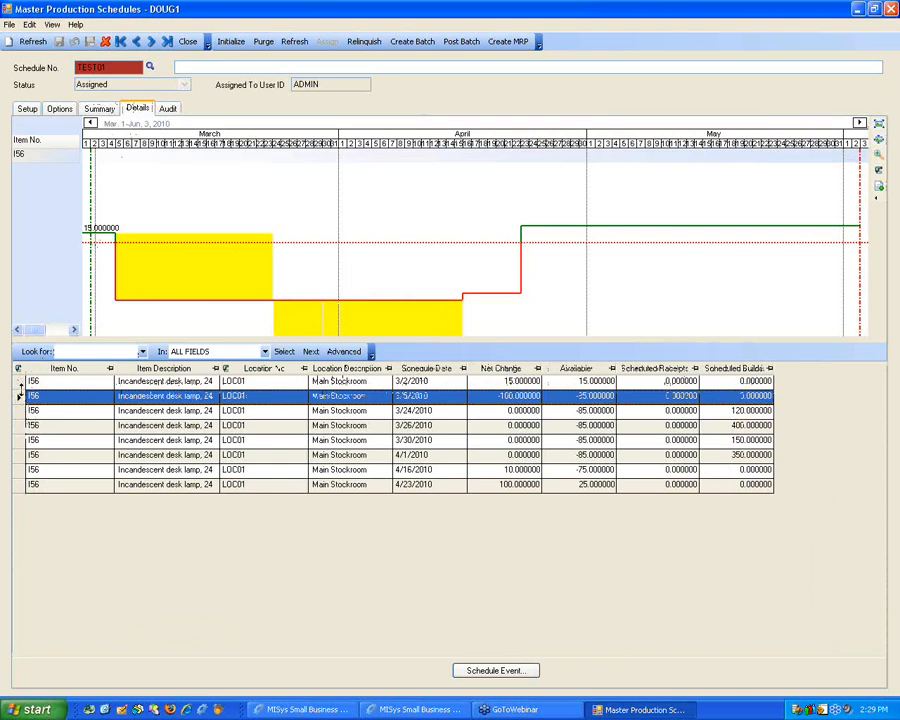
left_click(18, 384)
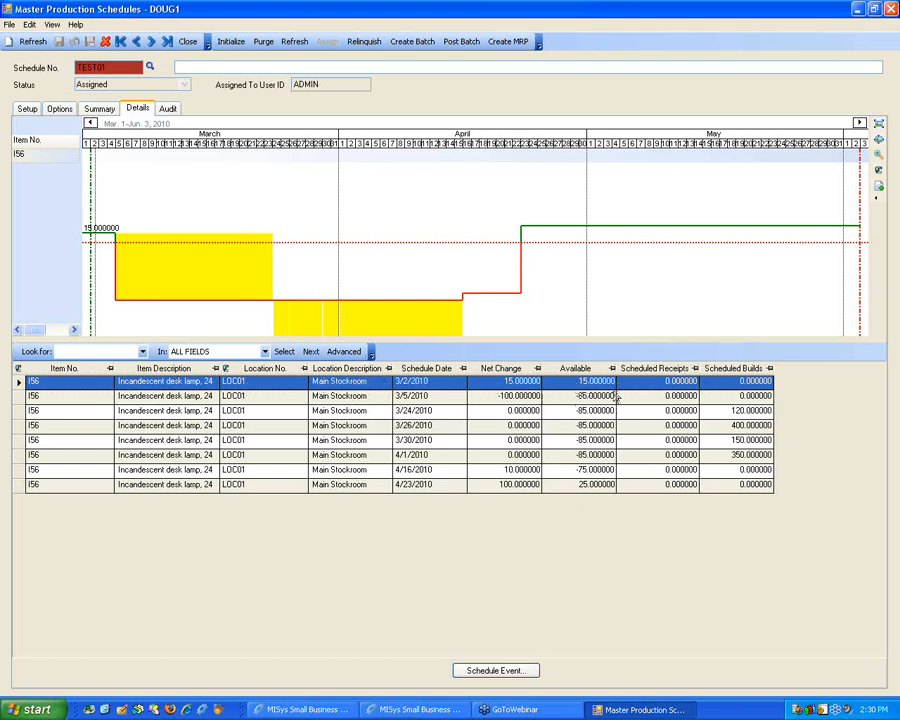
Select the audit record behind the 3/2/2010 line and compare it with the I56 details, ending on the audit records.
left_click(166, 110)
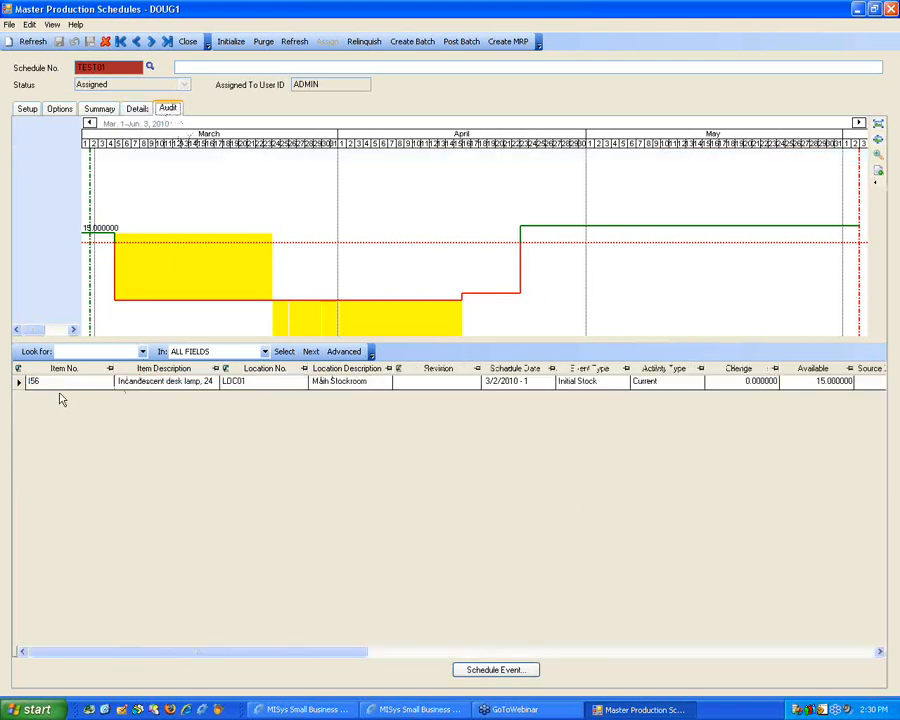
left_click(24, 386)
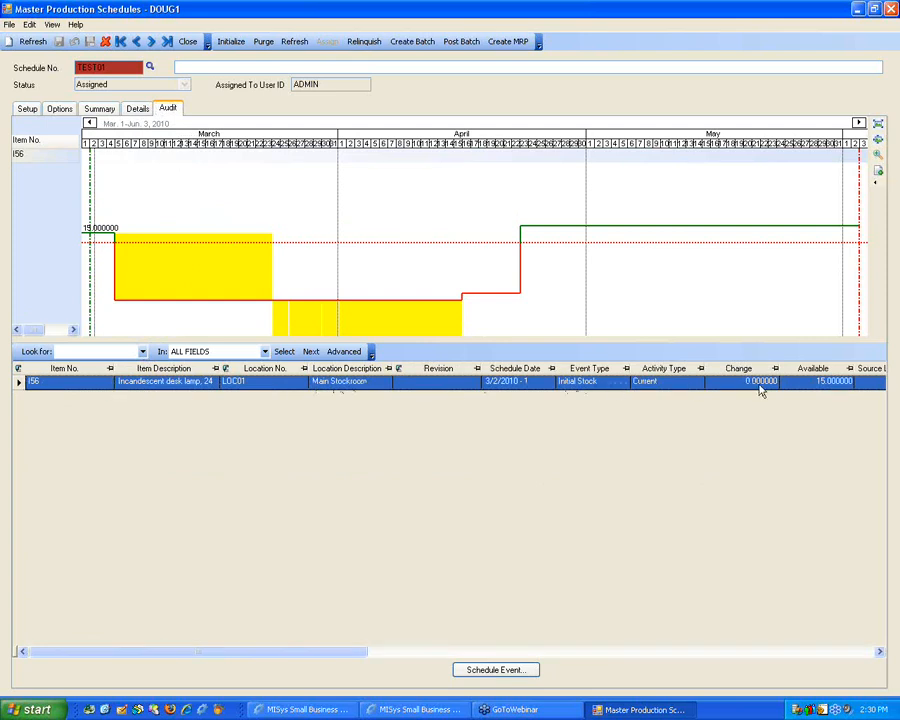
left_click(137, 109)
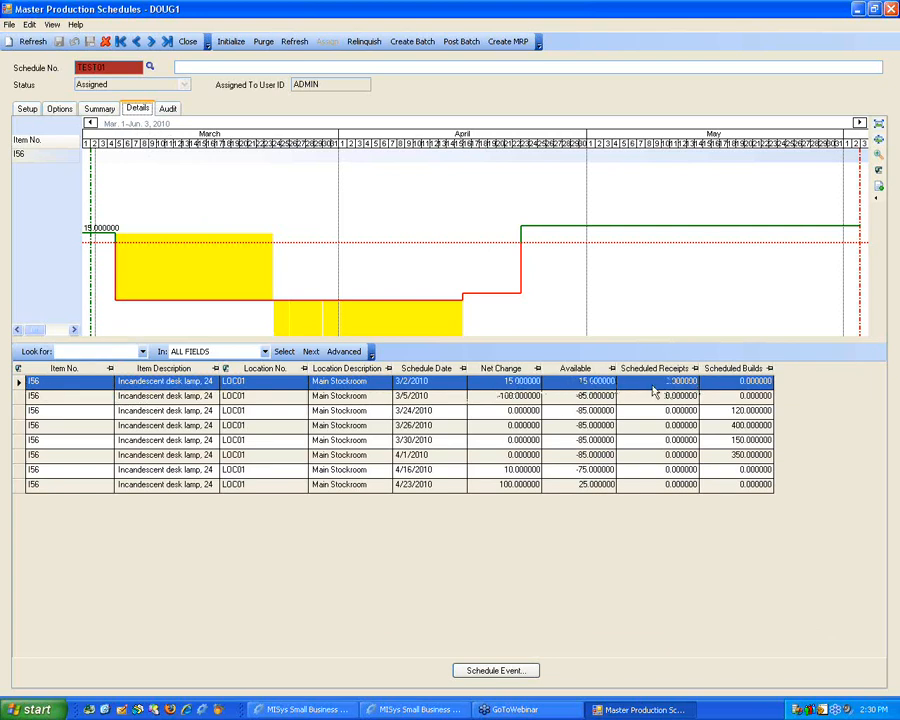
left_click(167, 108)
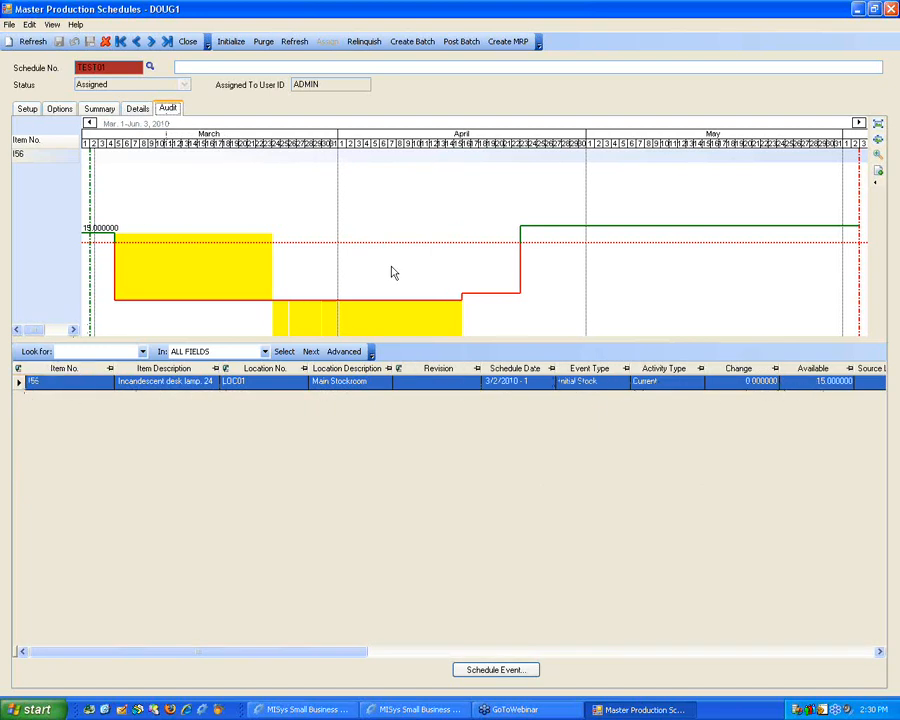
Select every dated I56 line in the details and every audit record listed for those lines.
left_click(138, 108)
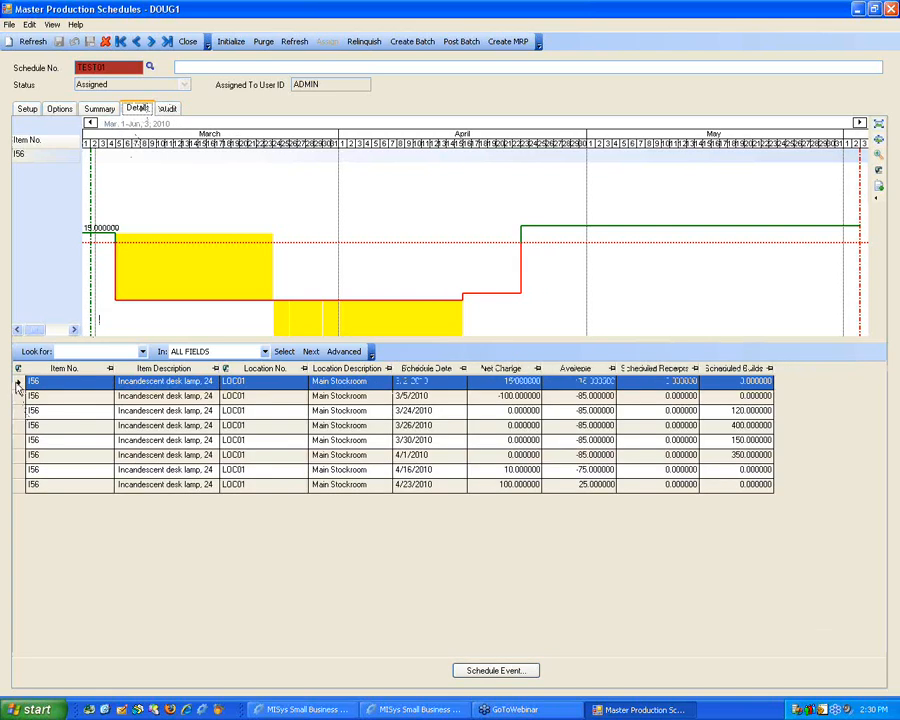
left_click_drag(17, 387, 17, 484)
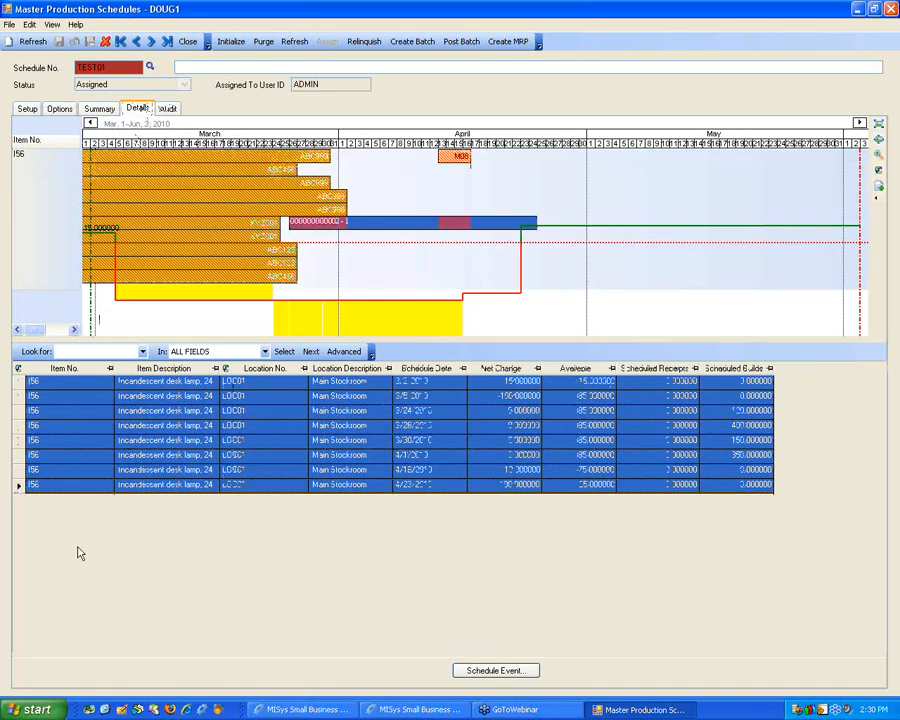
mouse_move(150, 242)
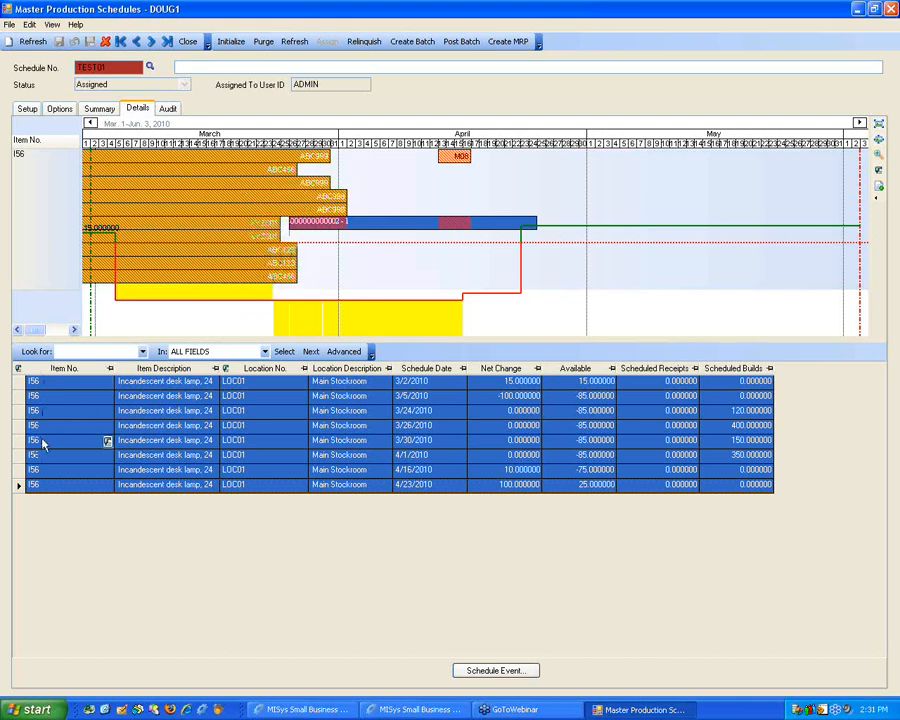
left_click(168, 110)
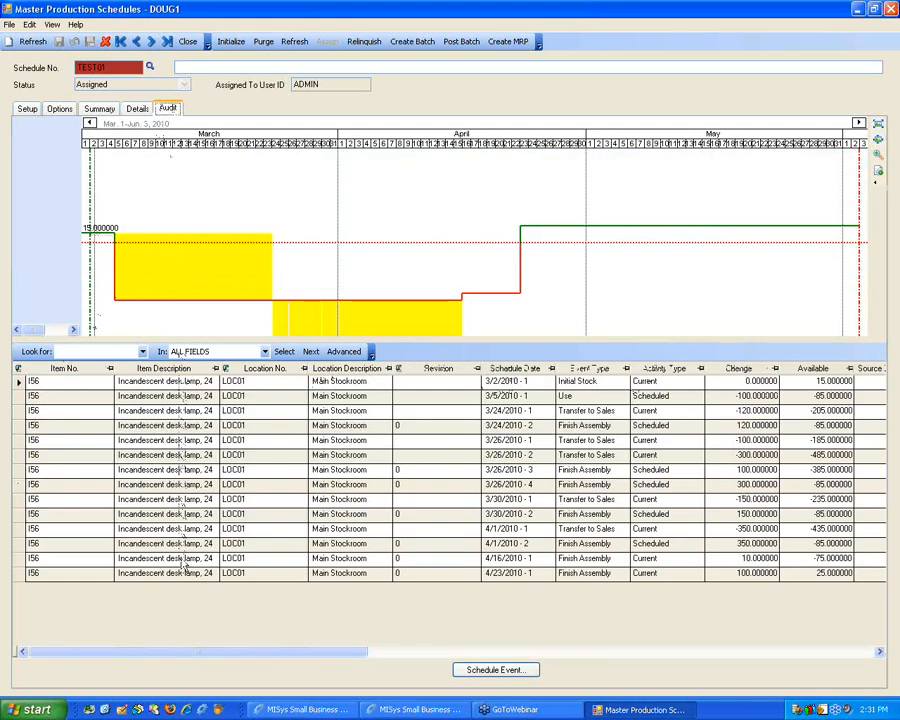
left_click_drag(18, 381, 27, 652)
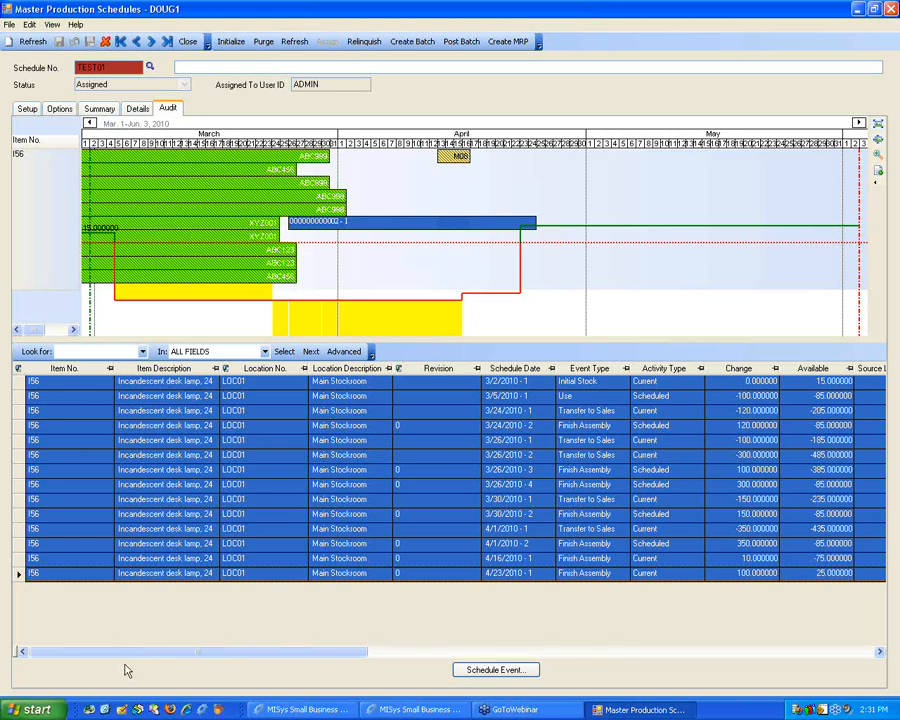
left_click_drag(130, 651, 98, 645)
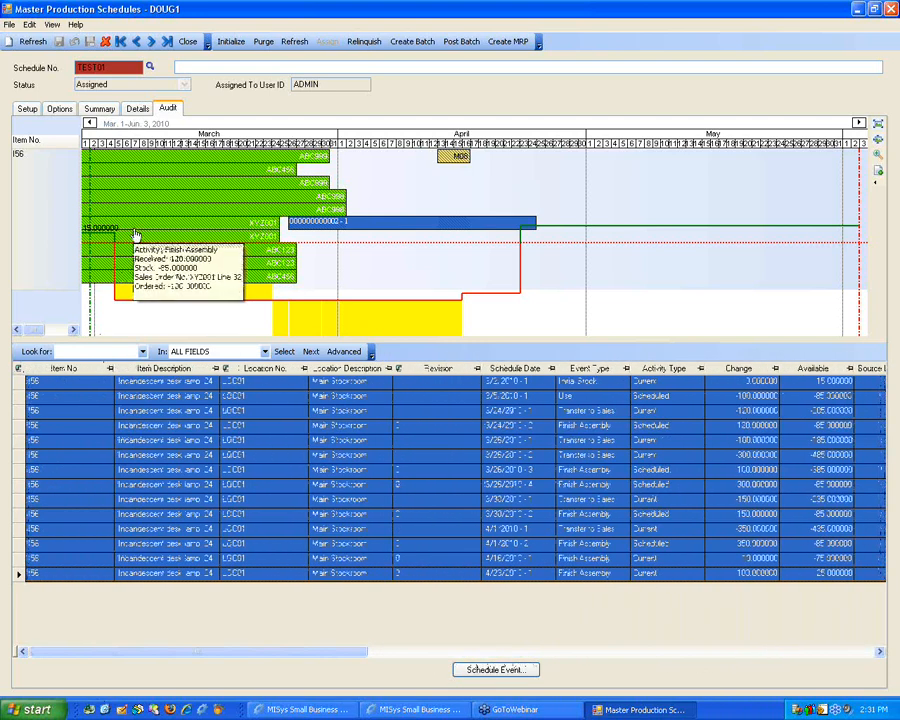
Examine the I56 sales, work and manufacturing order bars on the audit chart at different timeline scales, and compare them with the details.
mouse_move(149, 197)
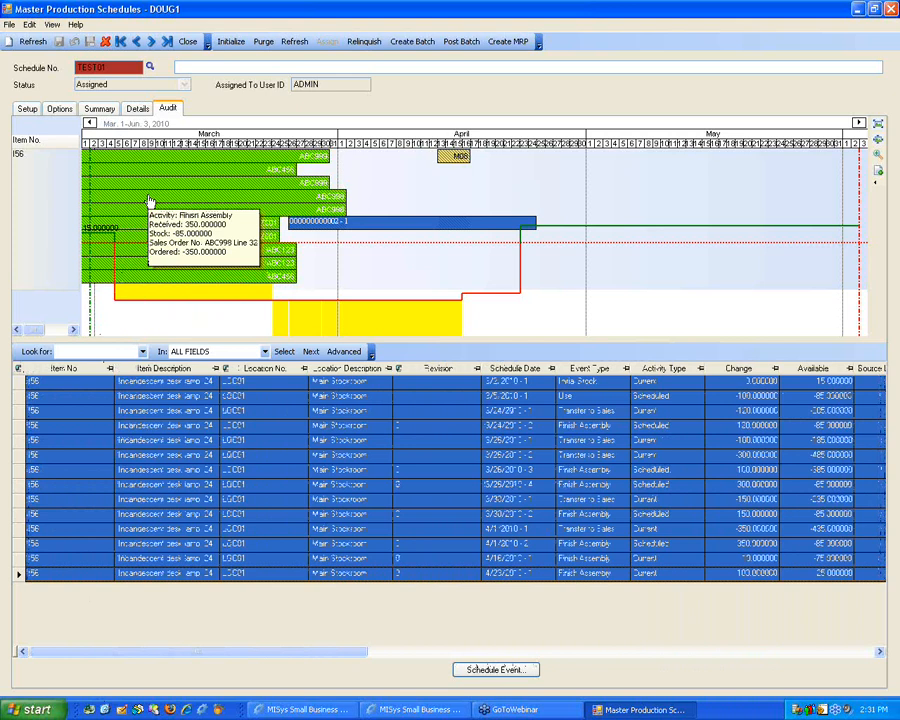
mouse_move(306, 232)
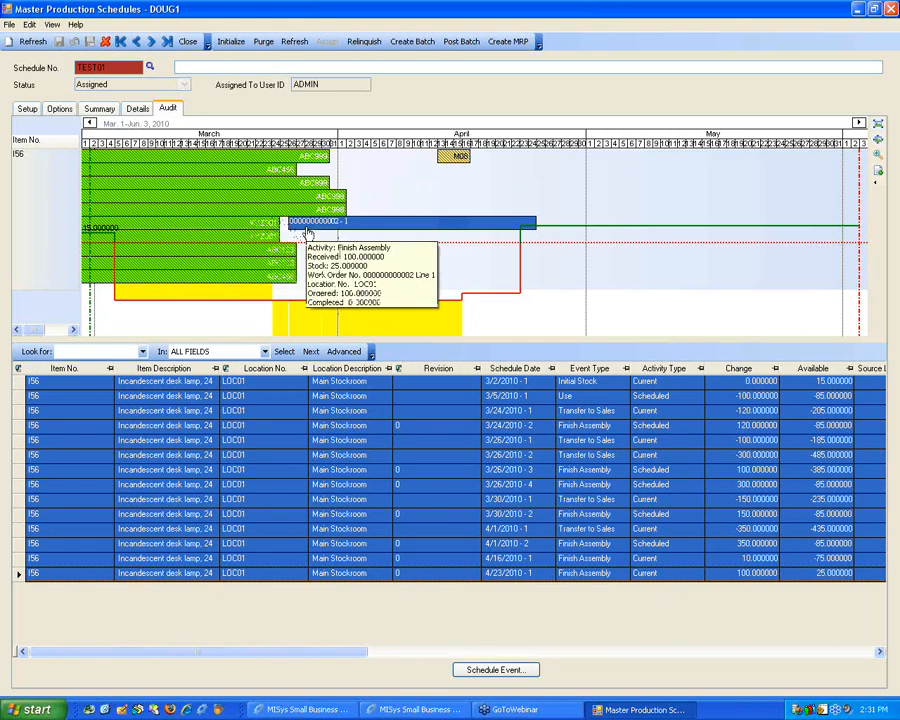
mouse_move(258, 225)
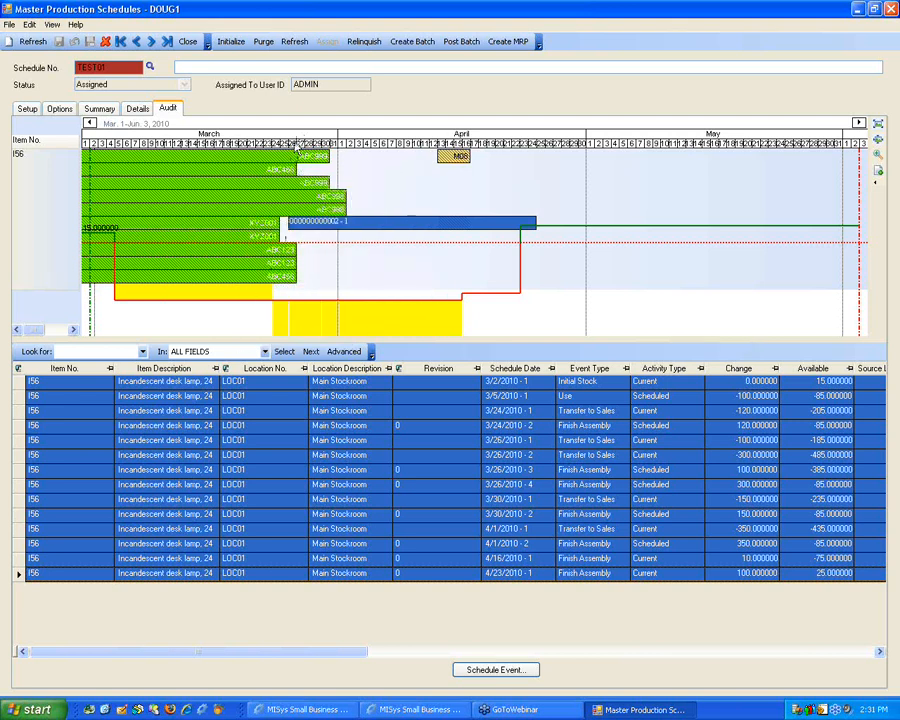
scroll(360, 152, "down", 3)
scroll(357, 153, "up", 3)
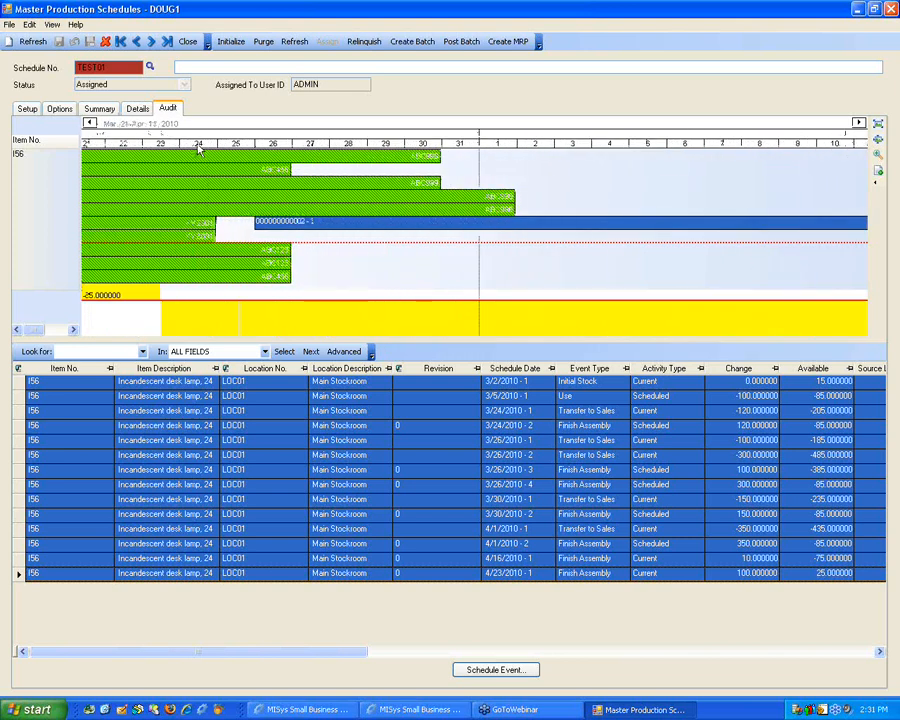
scroll(245, 146, "down", 3)
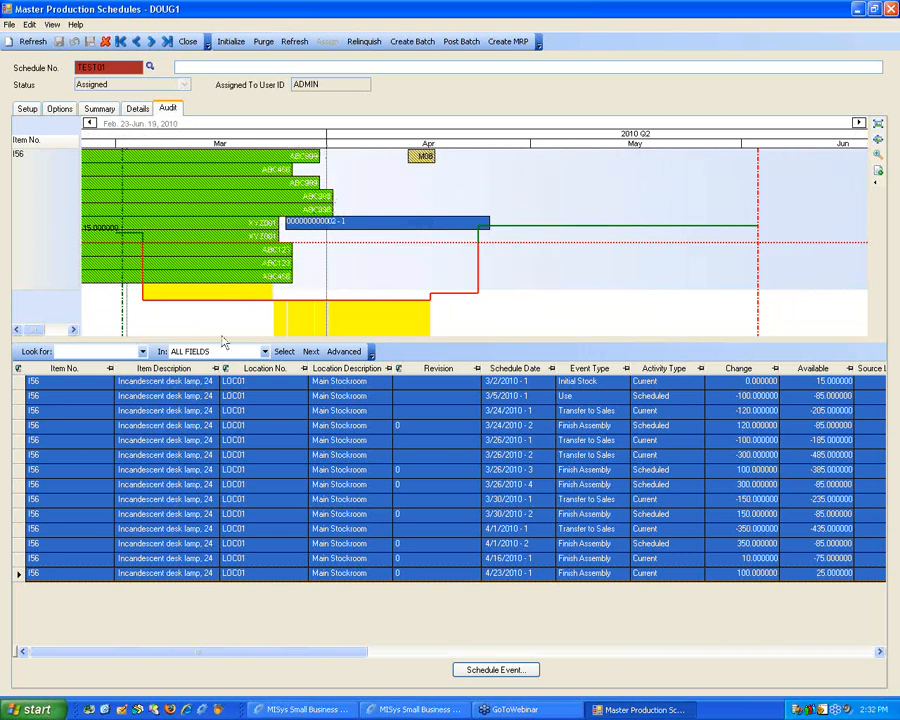
mouse_move(205, 652)
left_mouse_down()
mouse_move(222, 650)
mouse_move(205, 650)
left_mouse_up()
left_click(137, 108)
left_click(167, 108)
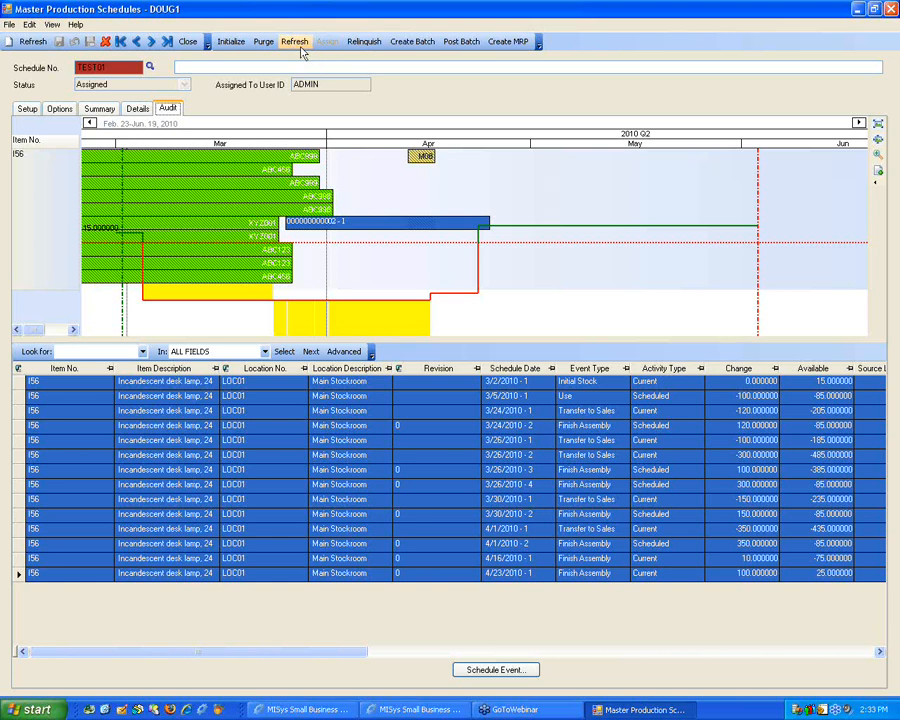
Refresh the TEST01 schedule and select the 3/24/2010 - 2 Finish Assembly audit record.
left_click(296, 43)
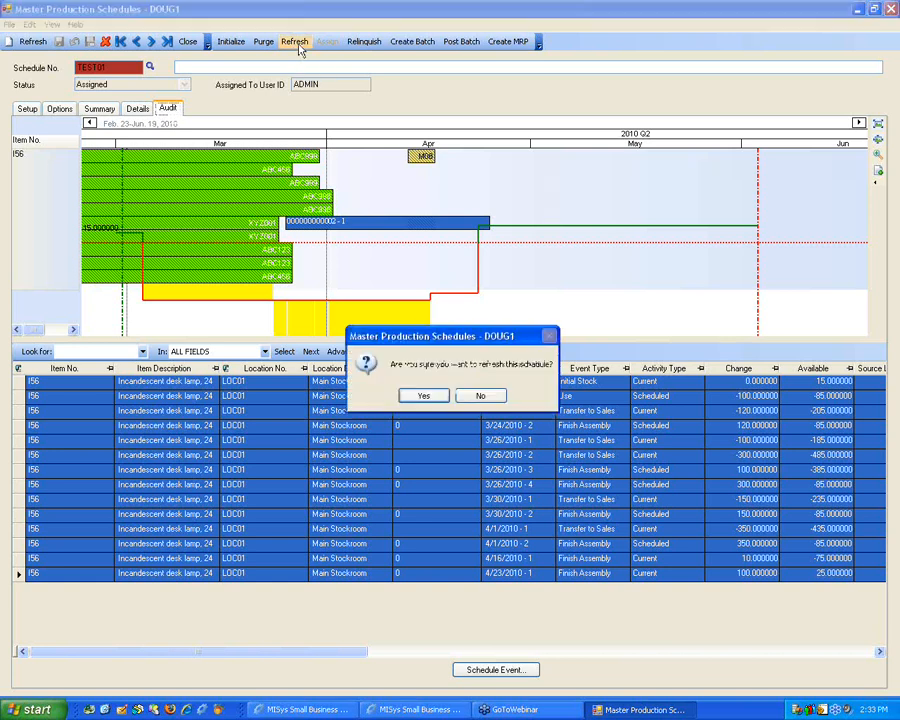
left_click(420, 397)
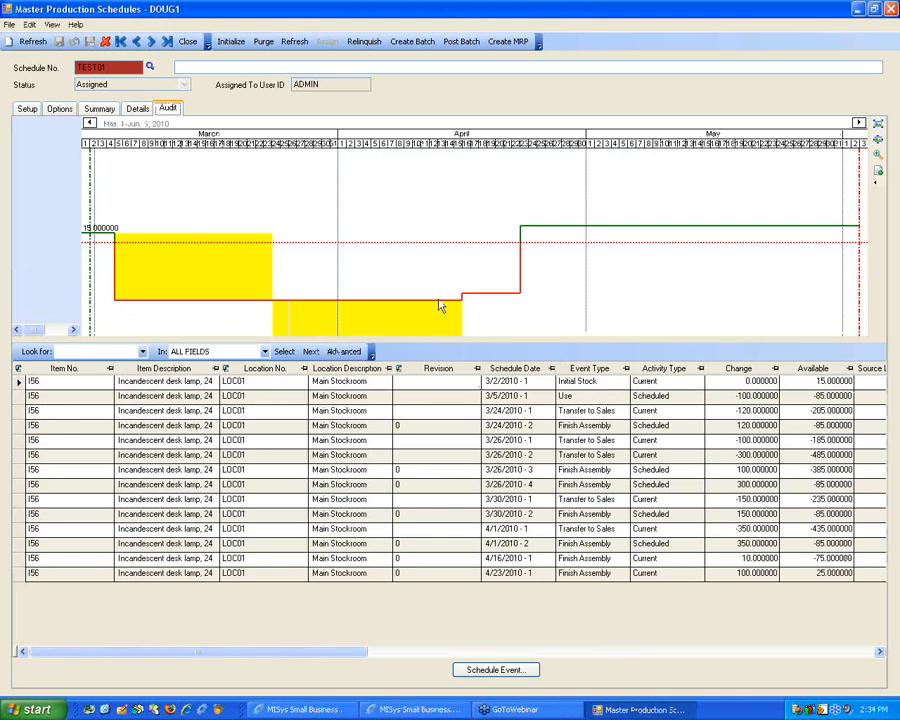
left_click(585, 428)
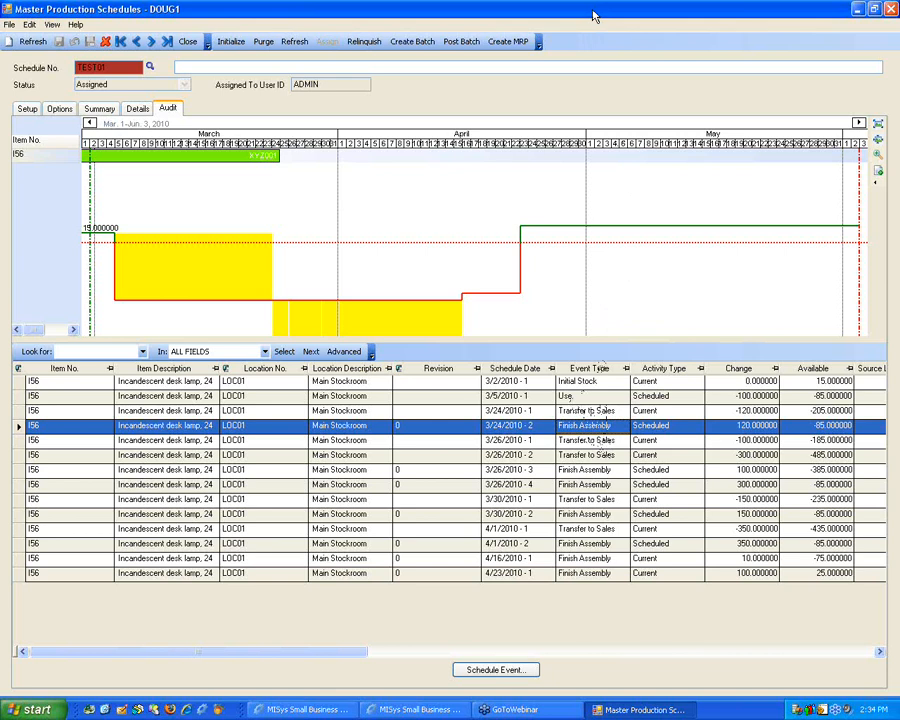
Create the MRP from the TEST01 schedule, declining purchase orders and choosing to create production orders.
left_click(516, 46)
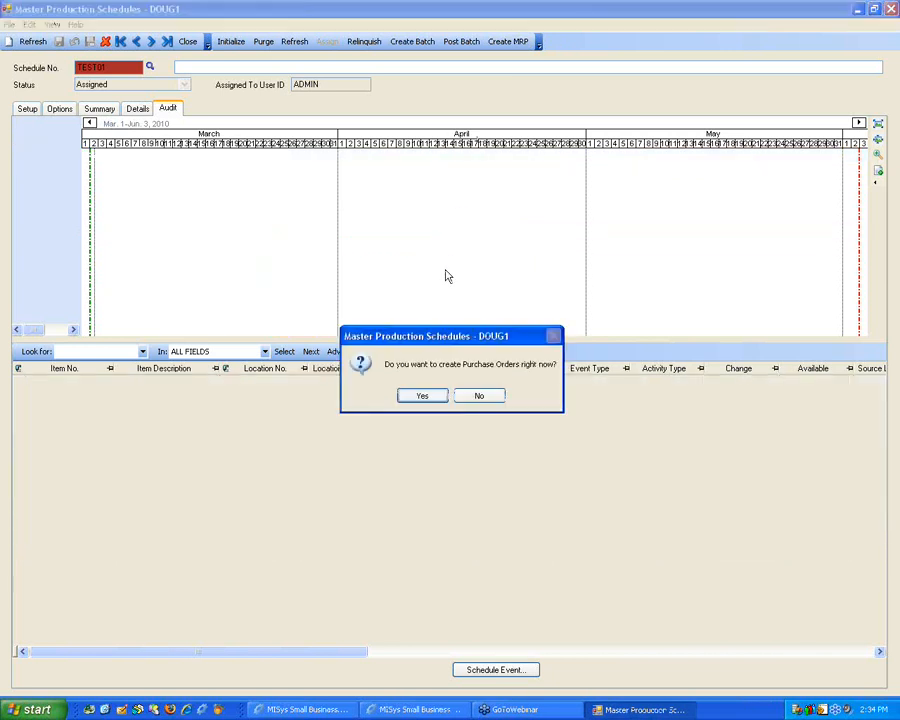
left_click(479, 397)
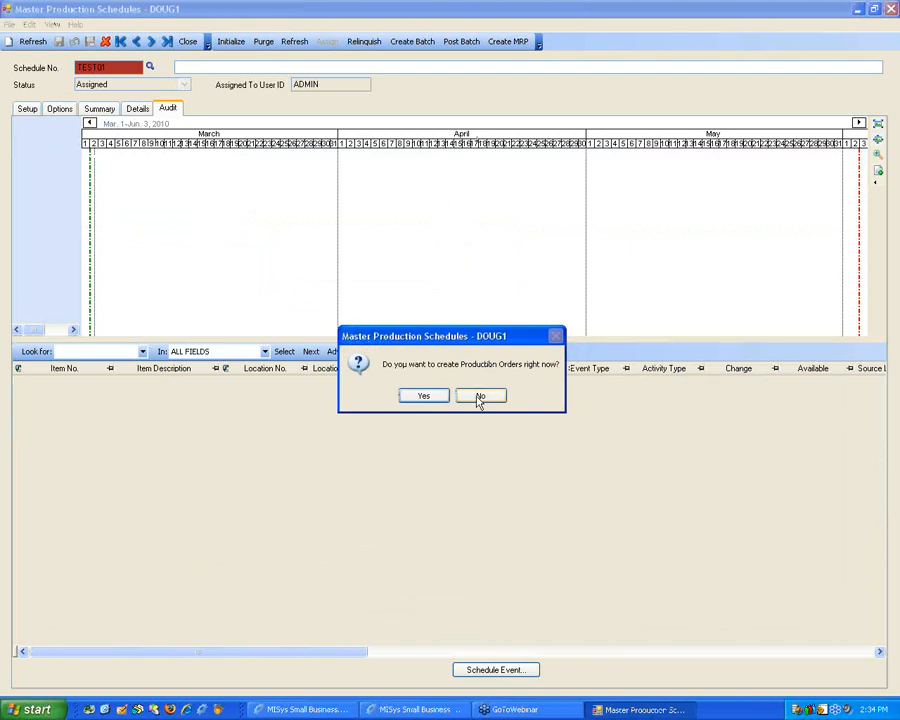
left_click(422, 398)
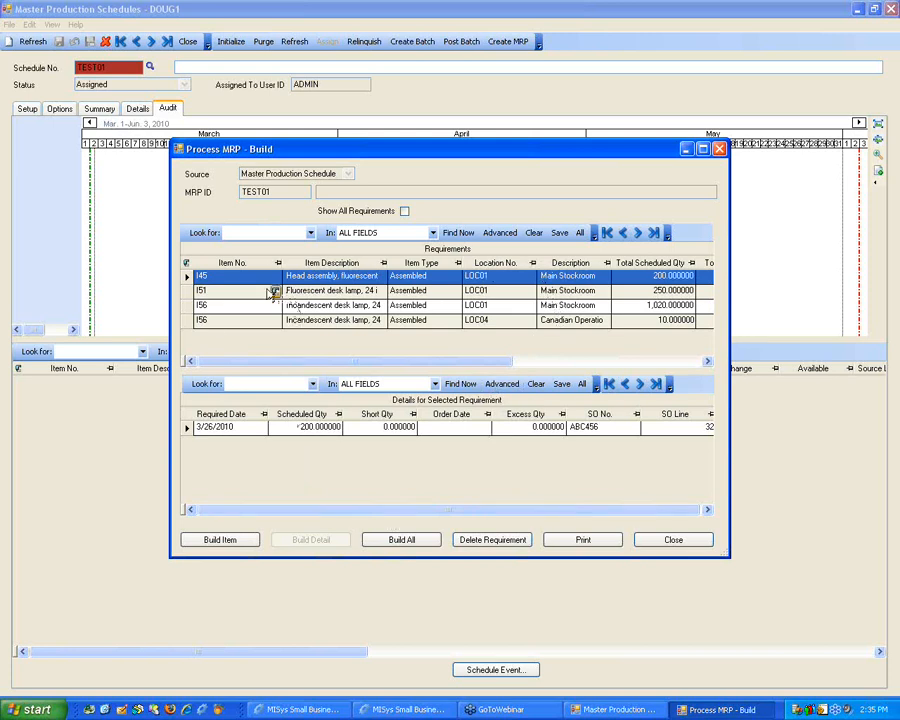
Review the I56 requirement at LOC01 and its scheduled and short quantities, open its whole-item build requirement and close it without ordering.
left_click(185, 307)
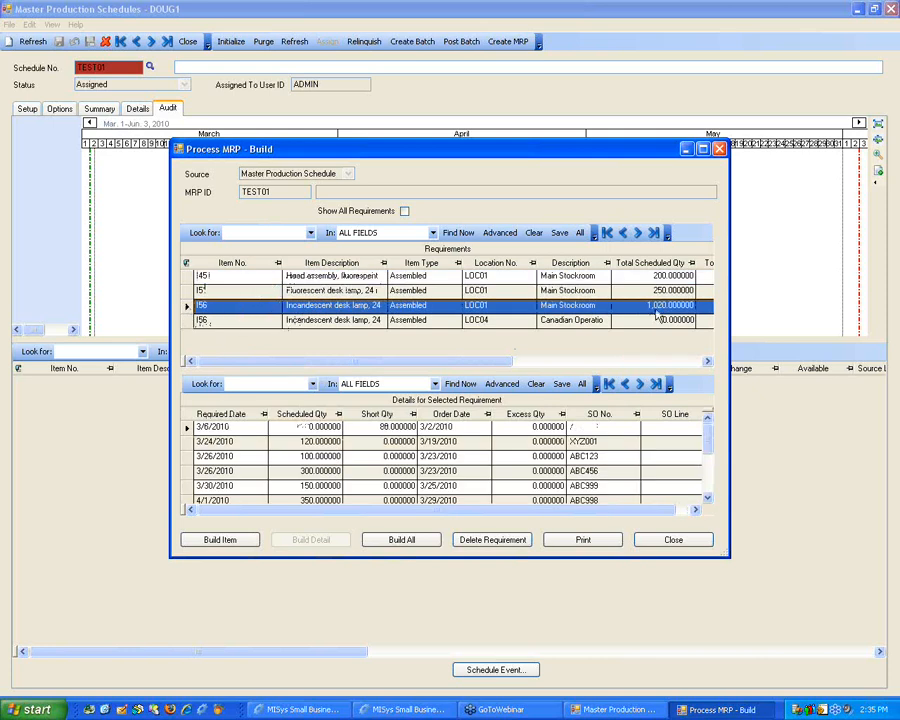
left_click_drag(504, 363, 546, 364)
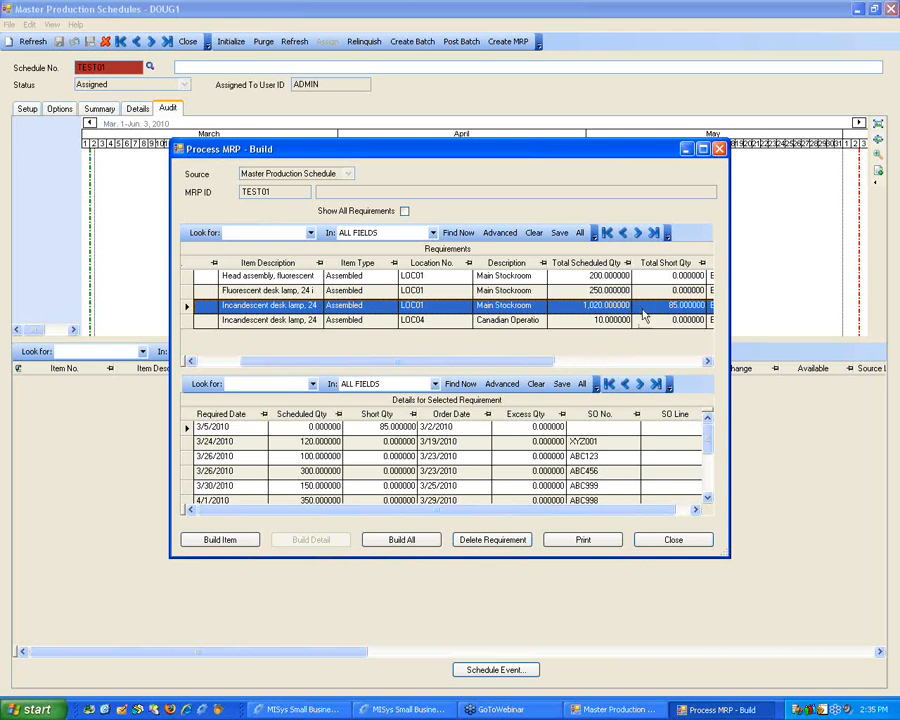
left_click_drag(524, 364, 478, 364)
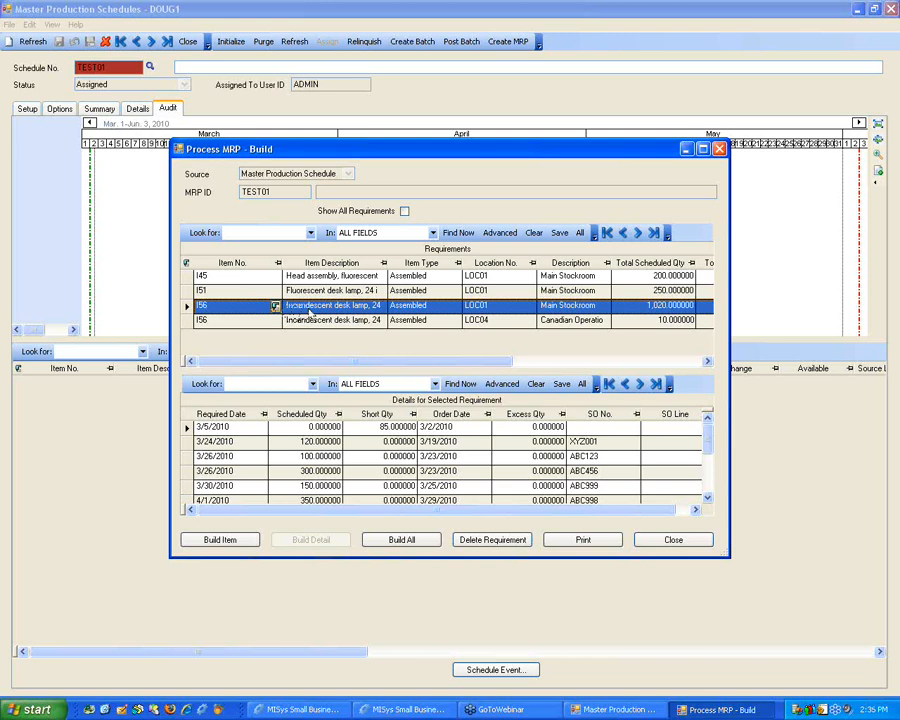
left_click(222, 541)
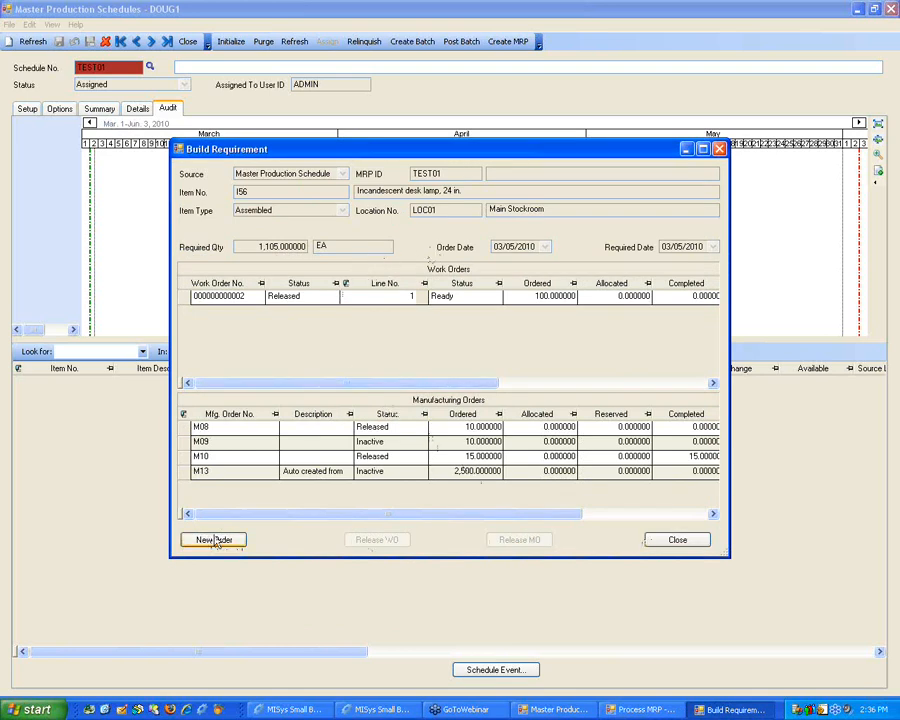
left_click(661, 539)
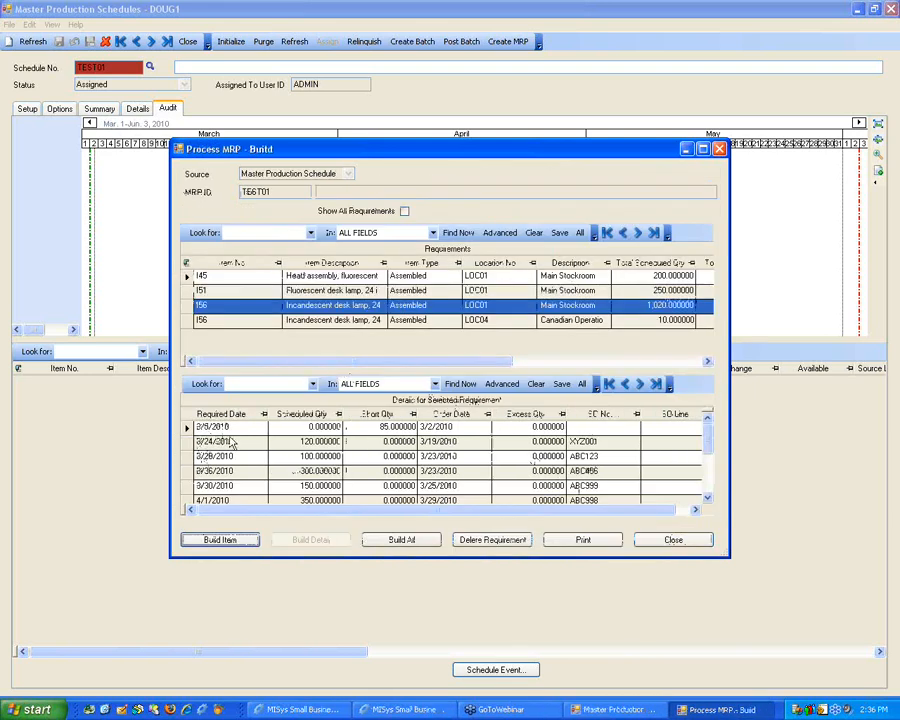
Open the build requirement for the 3/26/2010 I56 detail of 300, and select its existing work order and the inactive 2,500-unit manufacturing order.
left_click(185, 442)
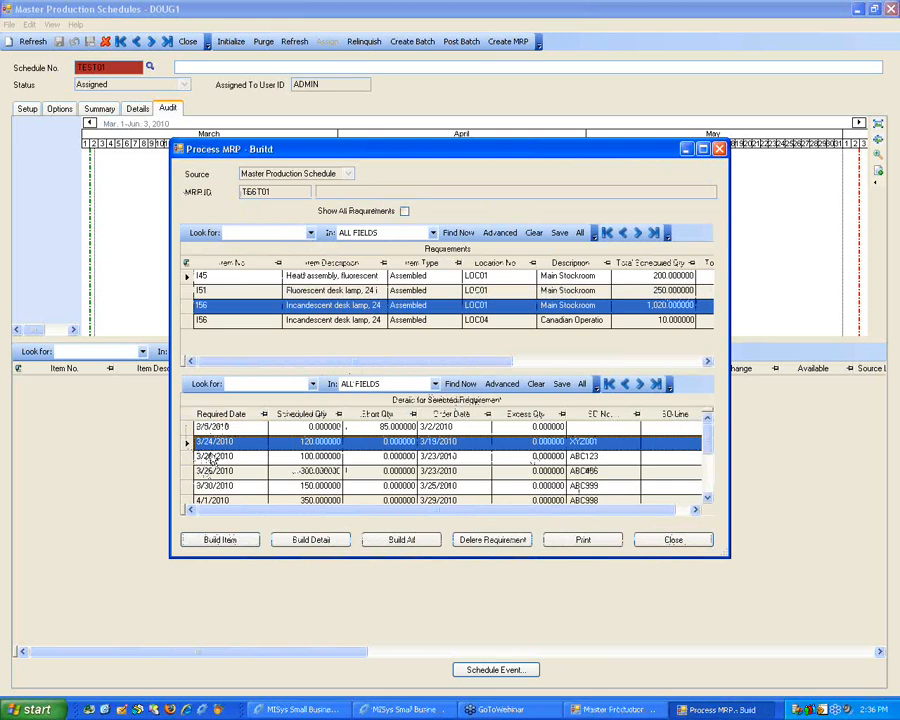
left_click(187, 457)
left_click(187, 472)
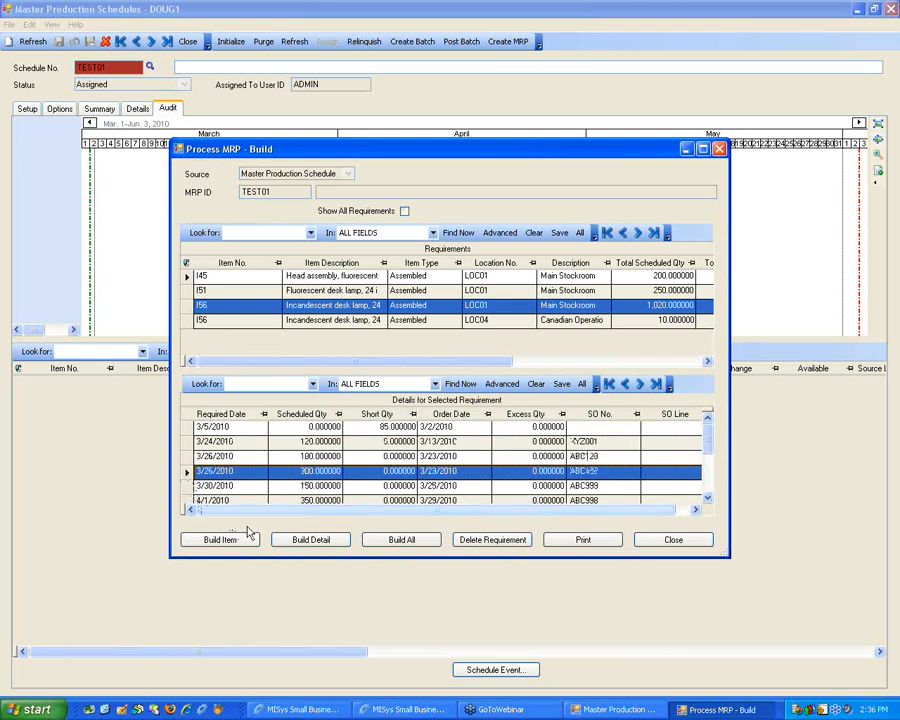
left_click(296, 544)
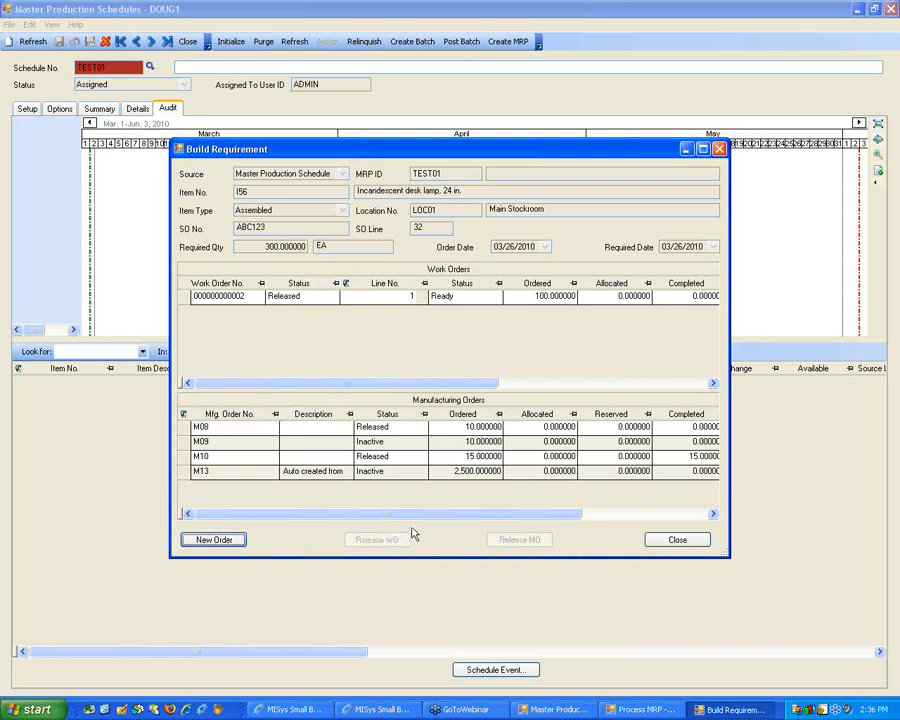
left_click(185, 473)
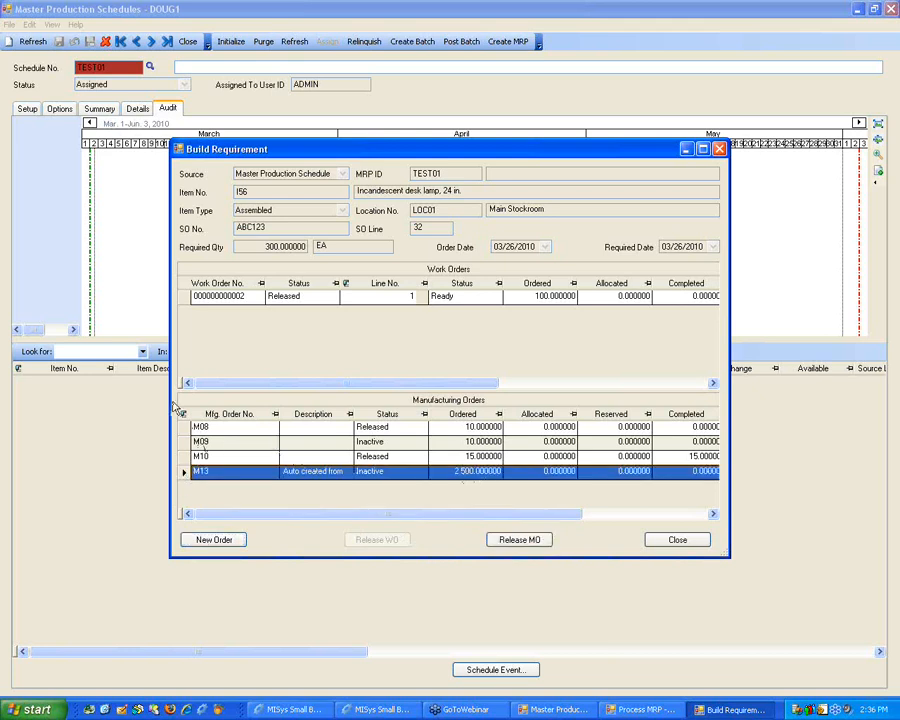
left_click(186, 298)
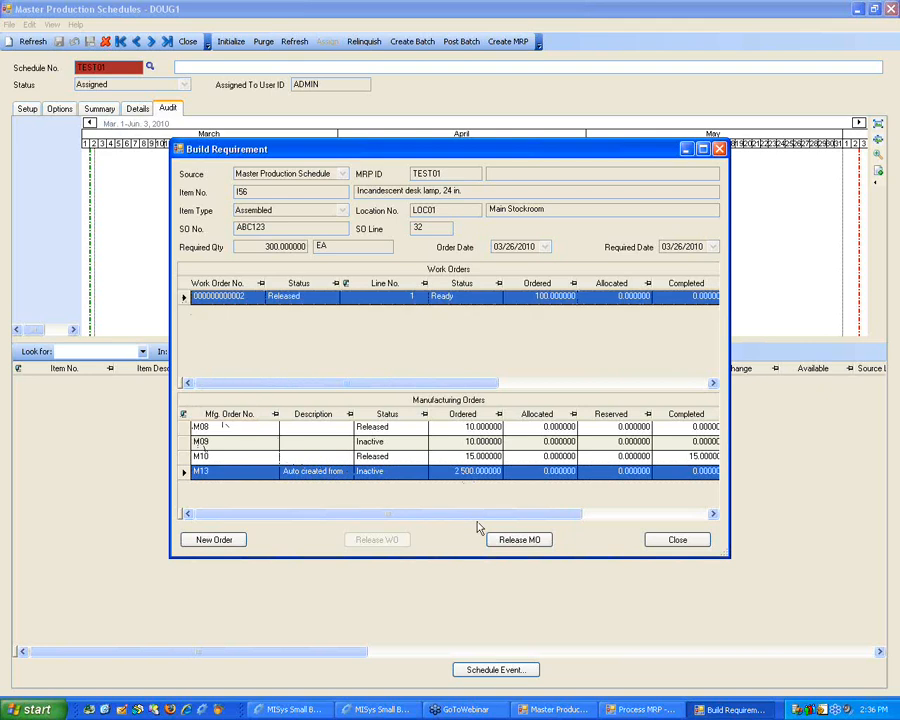
Create a new I56 build order for 300 EA with build mode Both and order mode As Required.
left_click(216, 544)
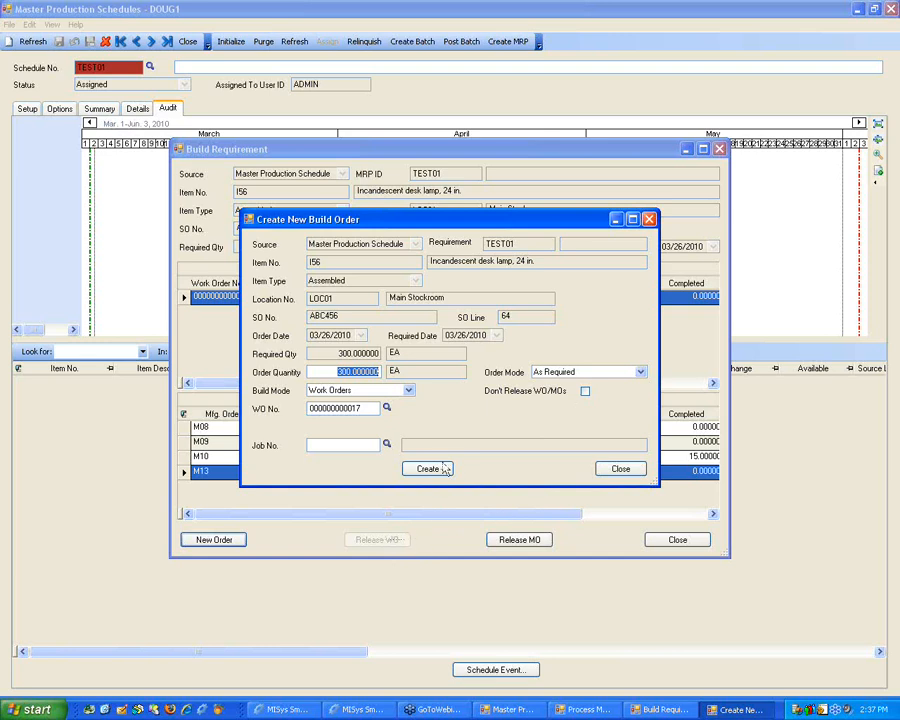
left_click(409, 390)
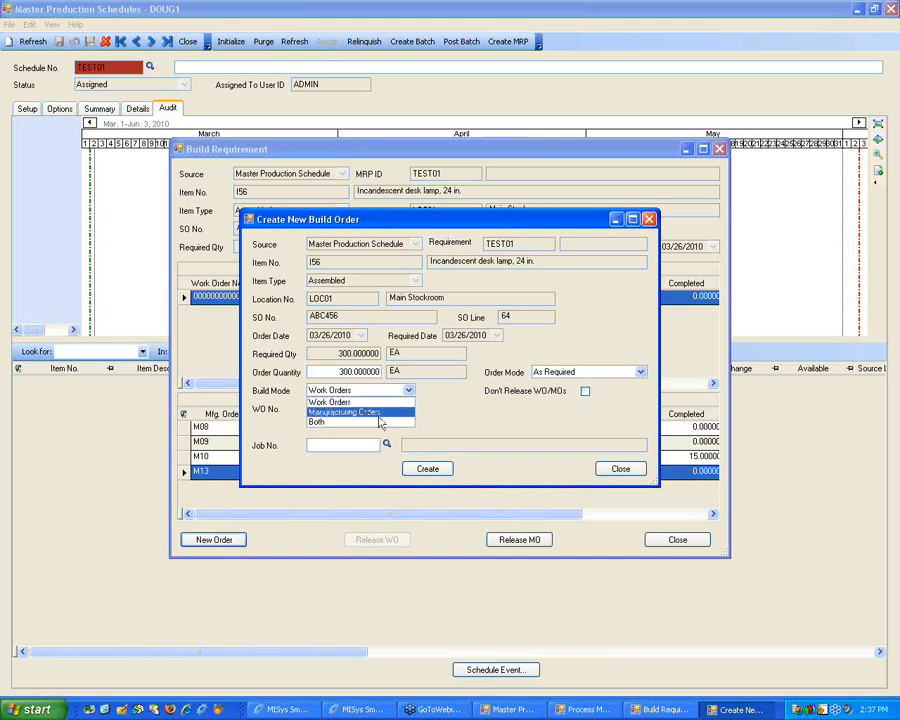
left_click(405, 421)
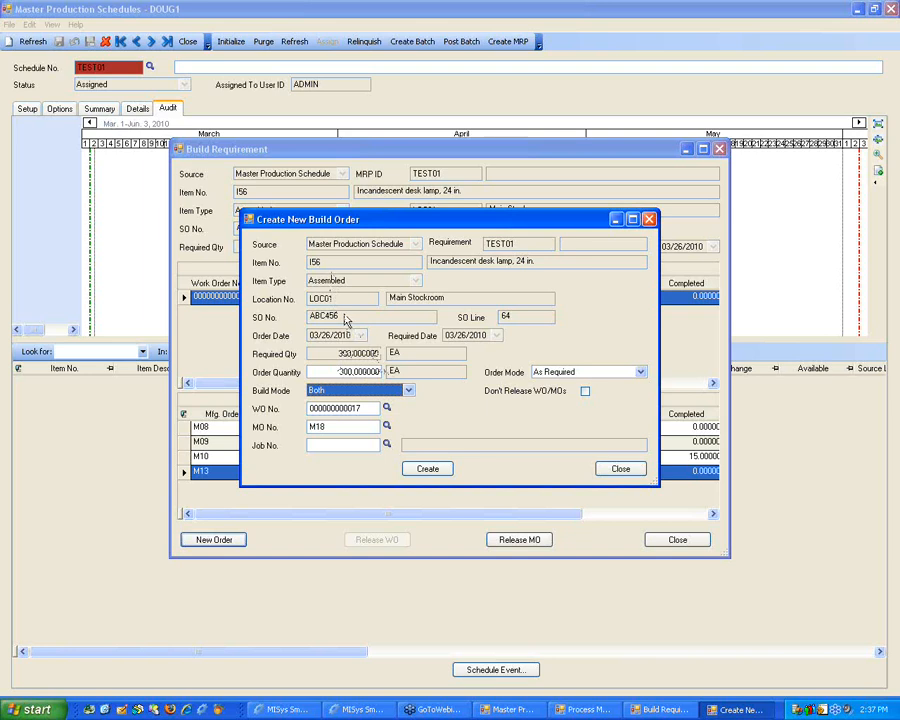
left_click(428, 469)
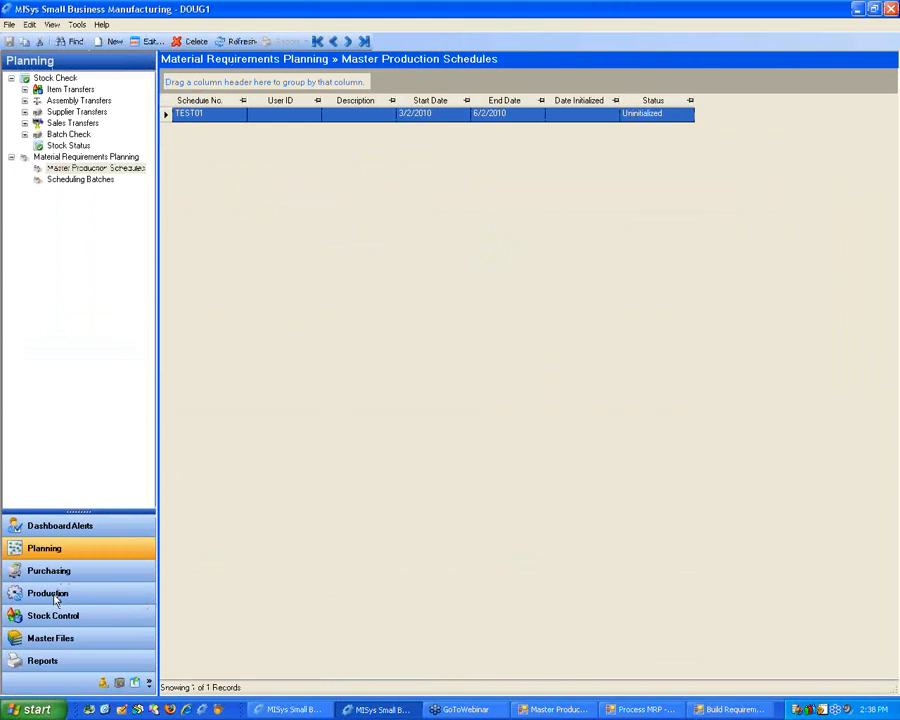
Close the I56 build requirement and switch to the MISys Small Business Manufacturing main window.
left_click(730, 709)
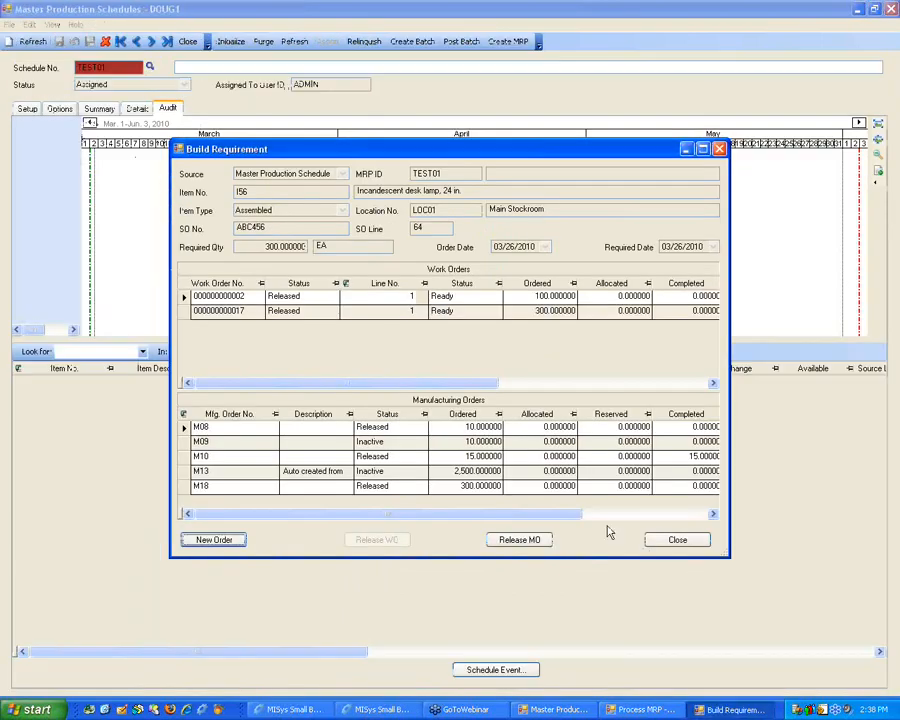
left_click(673, 540)
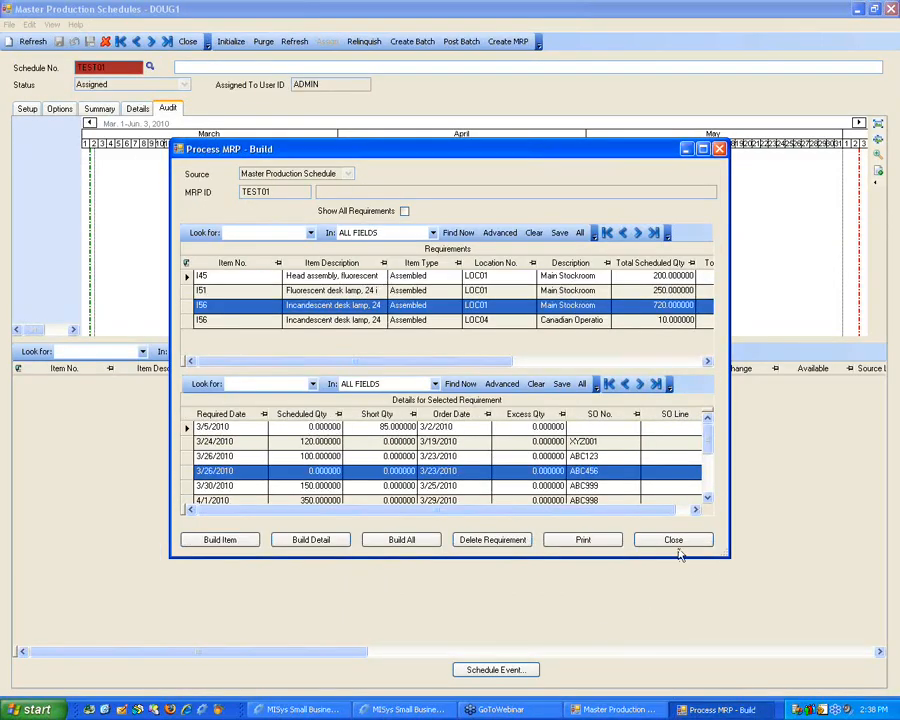
left_click(388, 713)
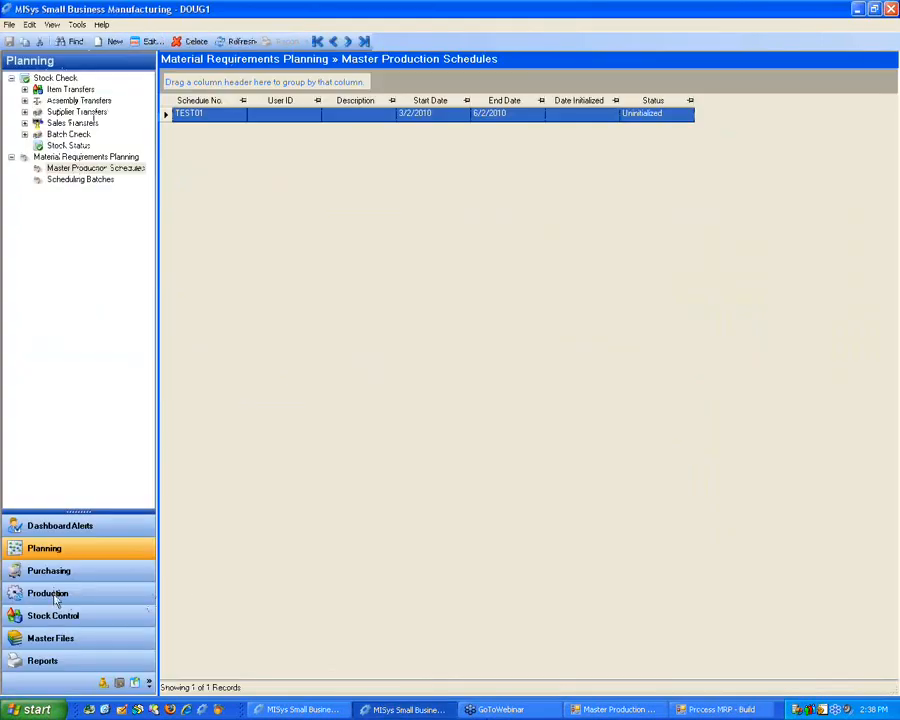
Close the Process MRP build list and open the production work order released on 3/2/2010.
left_click(728, 708)
left_click(669, 540)
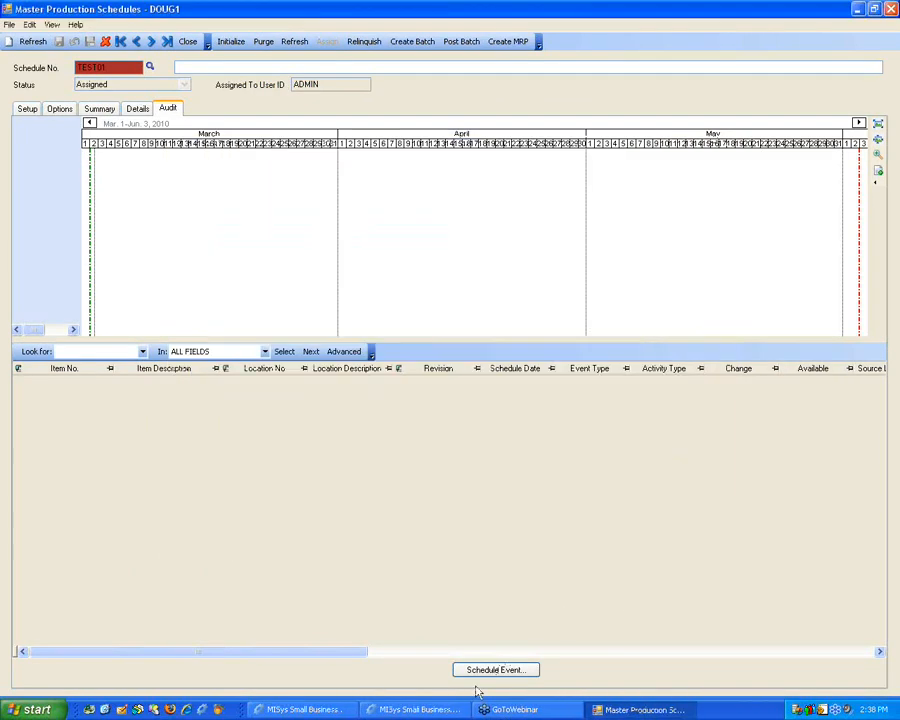
left_click(394, 710)
left_click(70, 596)
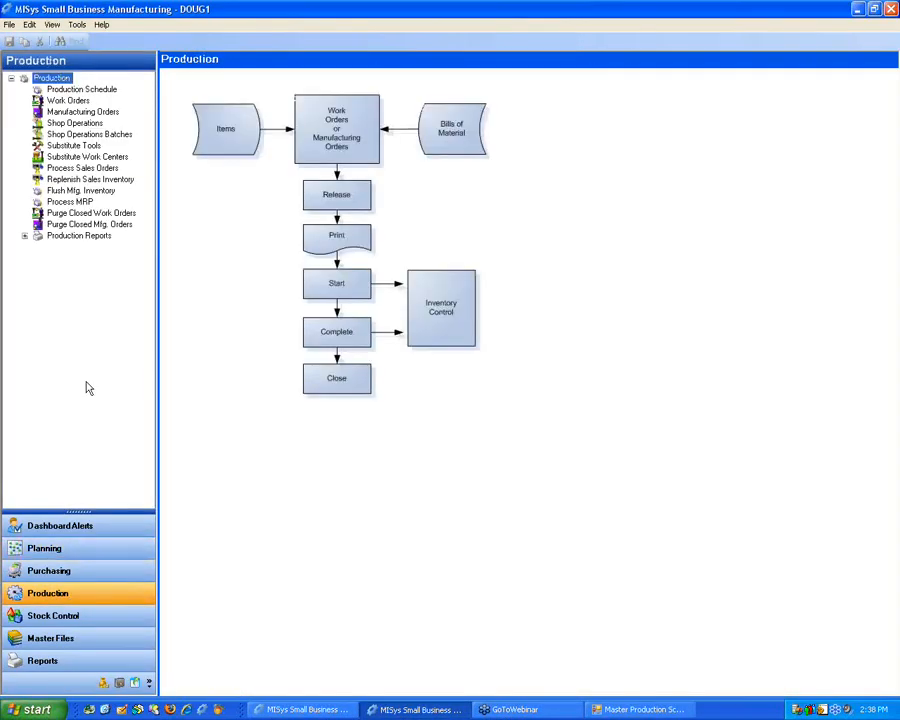
left_click(68, 101)
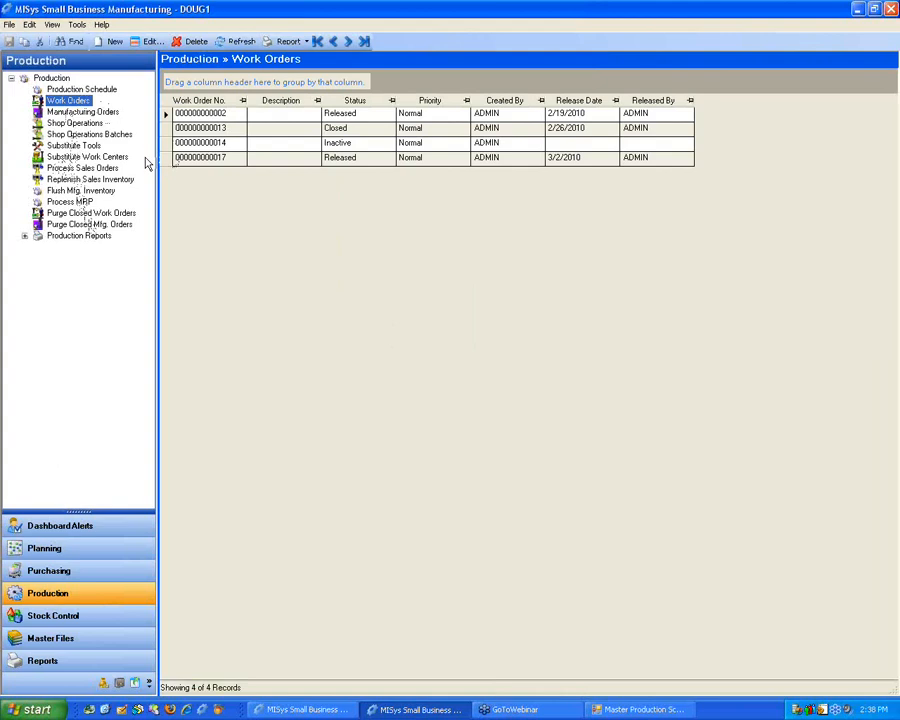
double_click(167, 158)
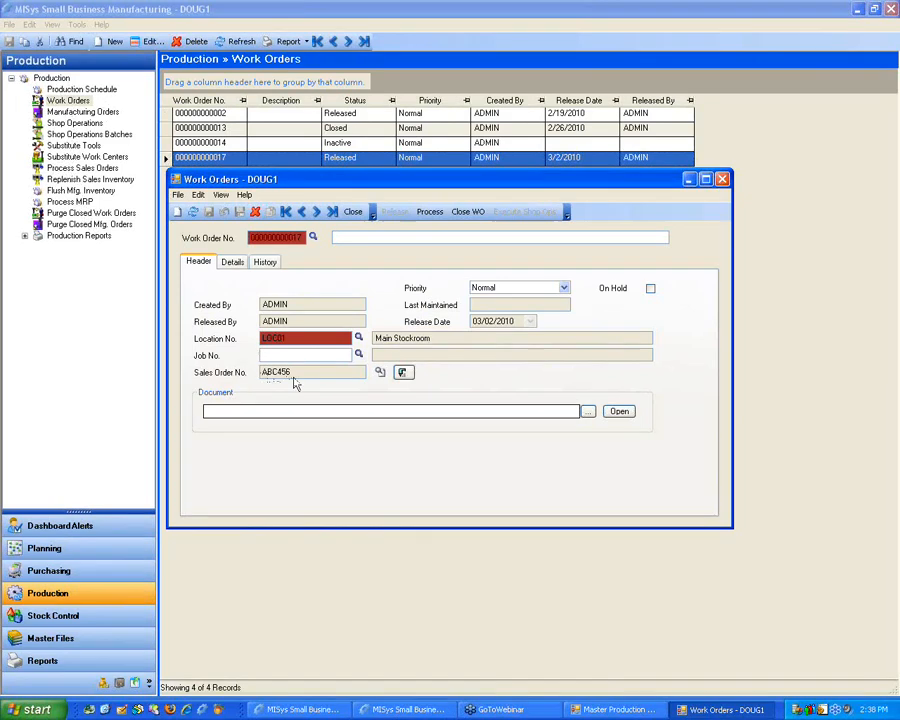
Review the work order's I56 detail line and the processing actions available for it, and close the work order.
left_click(232, 261)
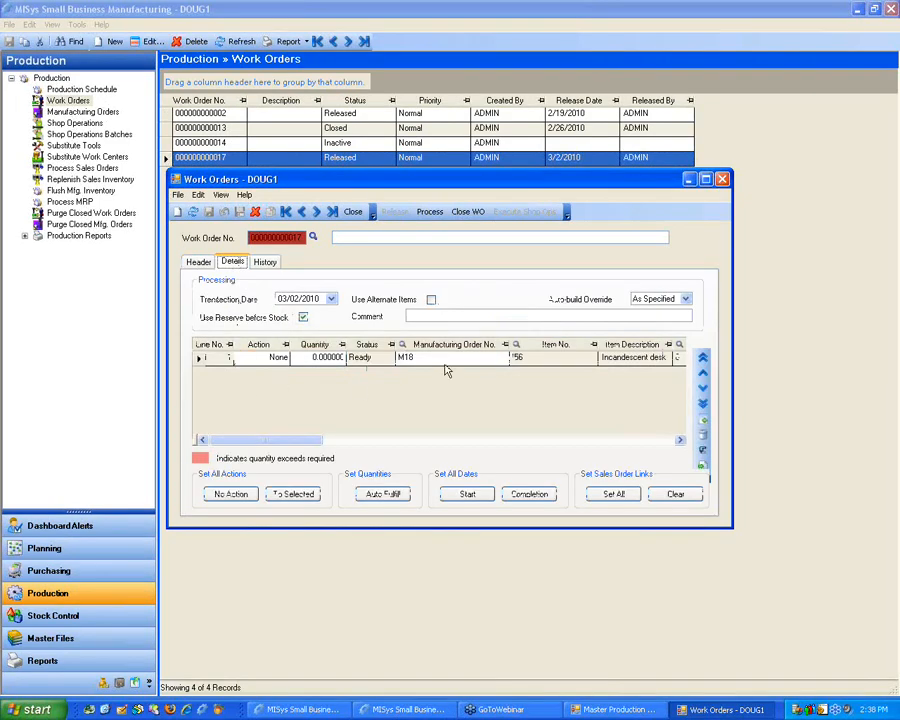
left_click_drag(291, 450, 228, 440)
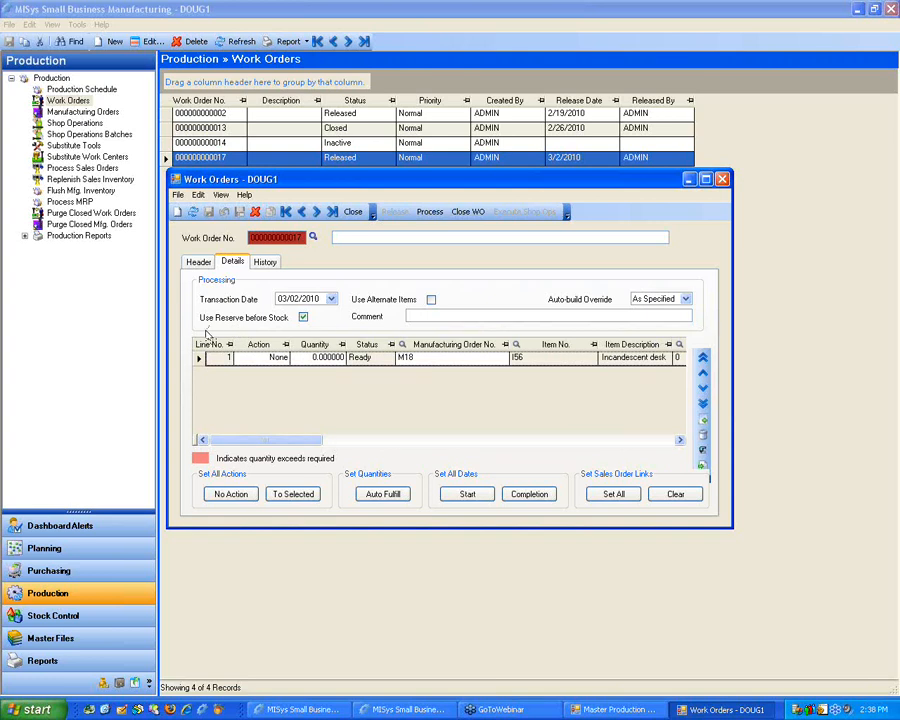
left_click(262, 357)
left_click(283, 357)
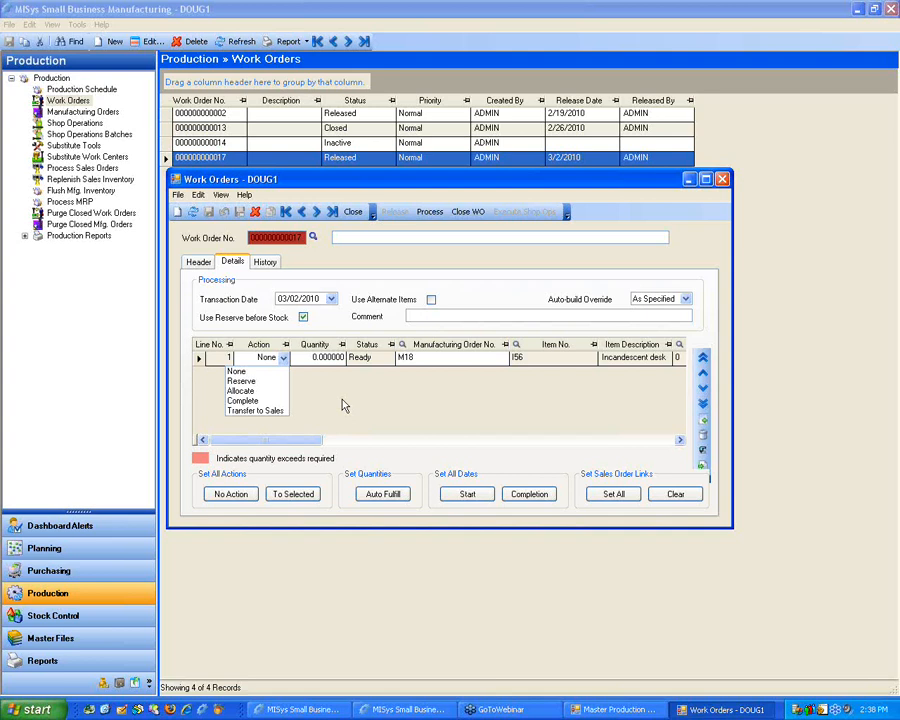
left_click(481, 279)
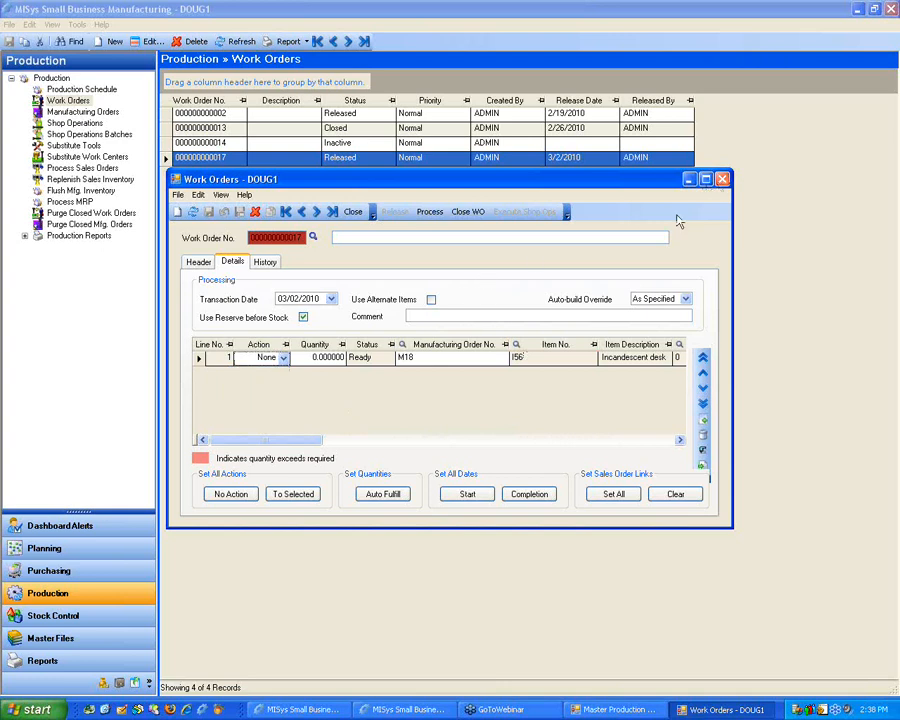
key("Escape")
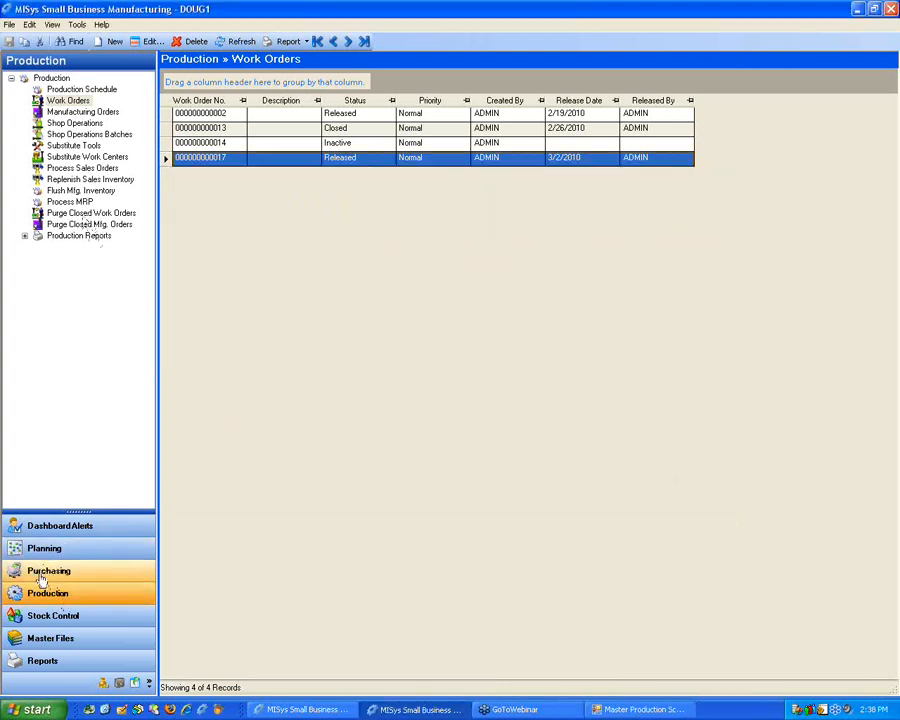
Close the TEST01 master production schedule and open the TEST01 MRP build requirements in Production.
left_click(636, 709)
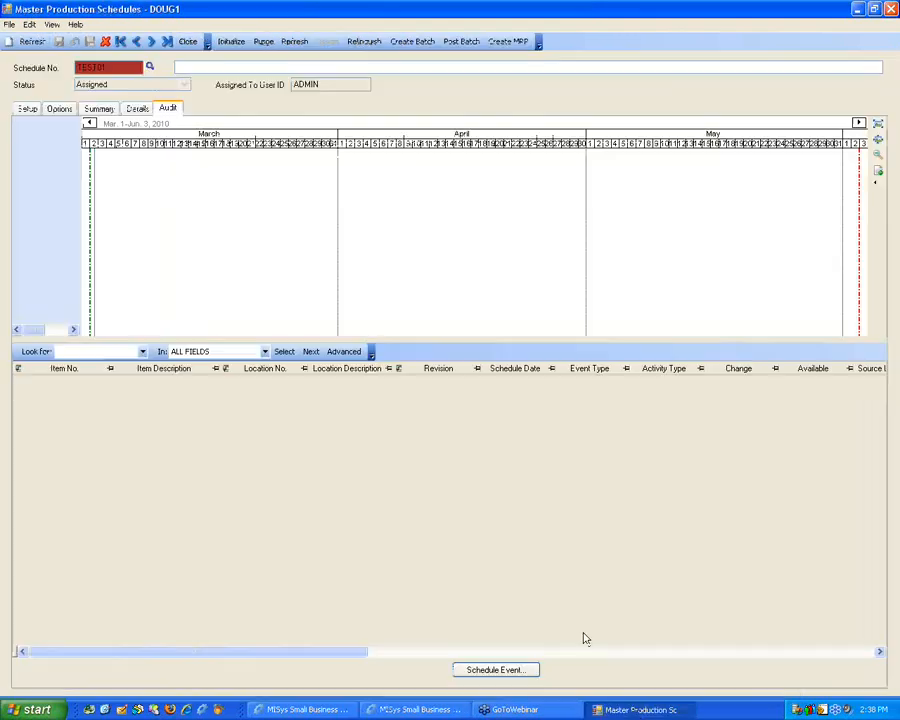
left_click(889, 9)
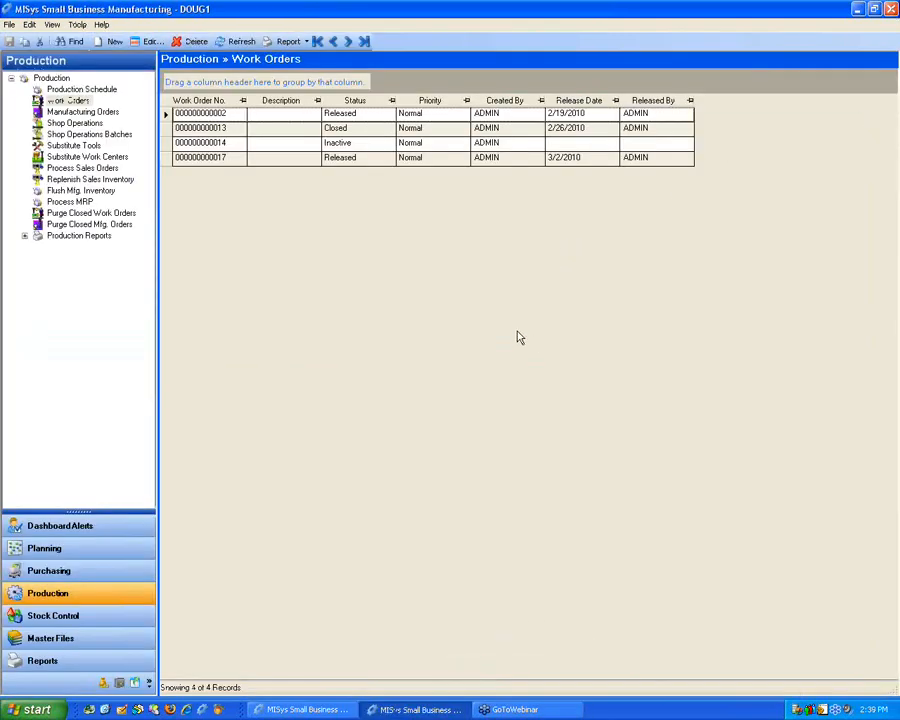
left_click(68, 202)
left_click(174, 104)
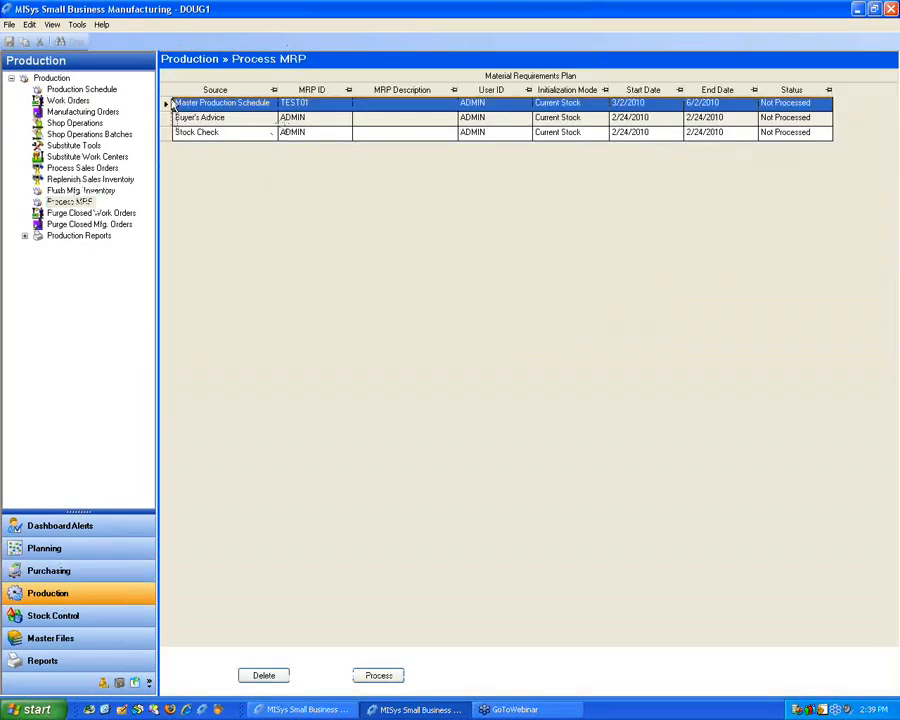
double_click(172, 104)
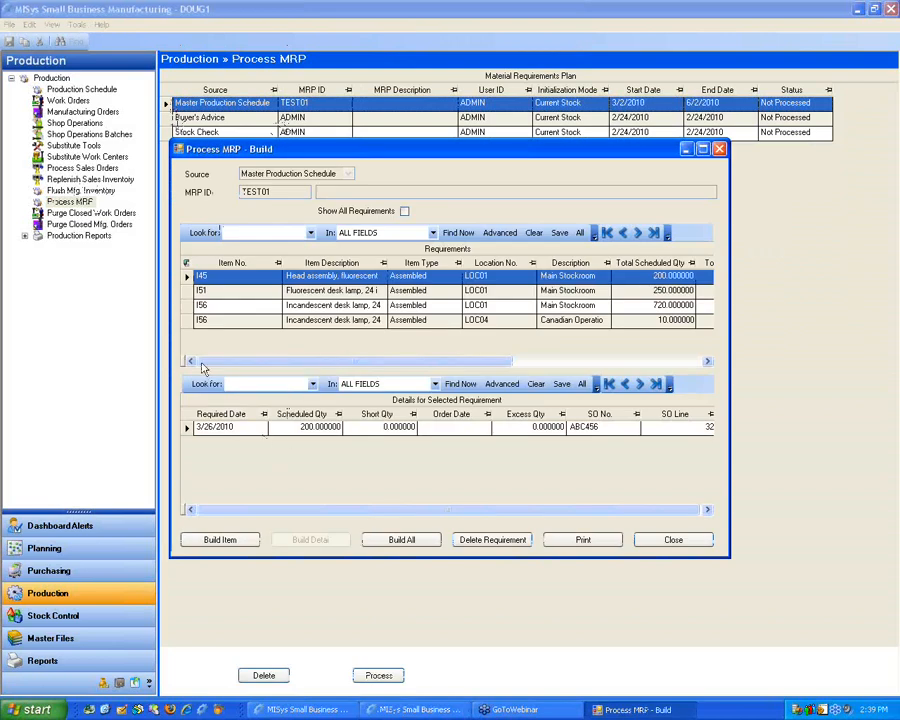
Examine the I56 build requirements at LOC04 and LOC01, including the LOC01 details required on 3/26/2010 and 3/30/2010.
left_click(186, 319)
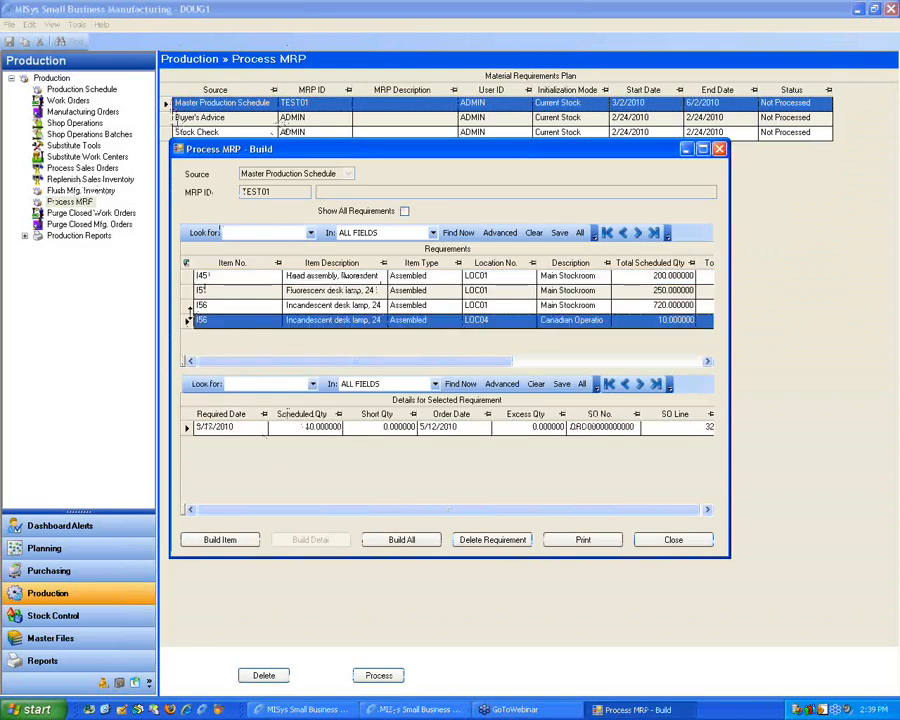
left_click(187, 305)
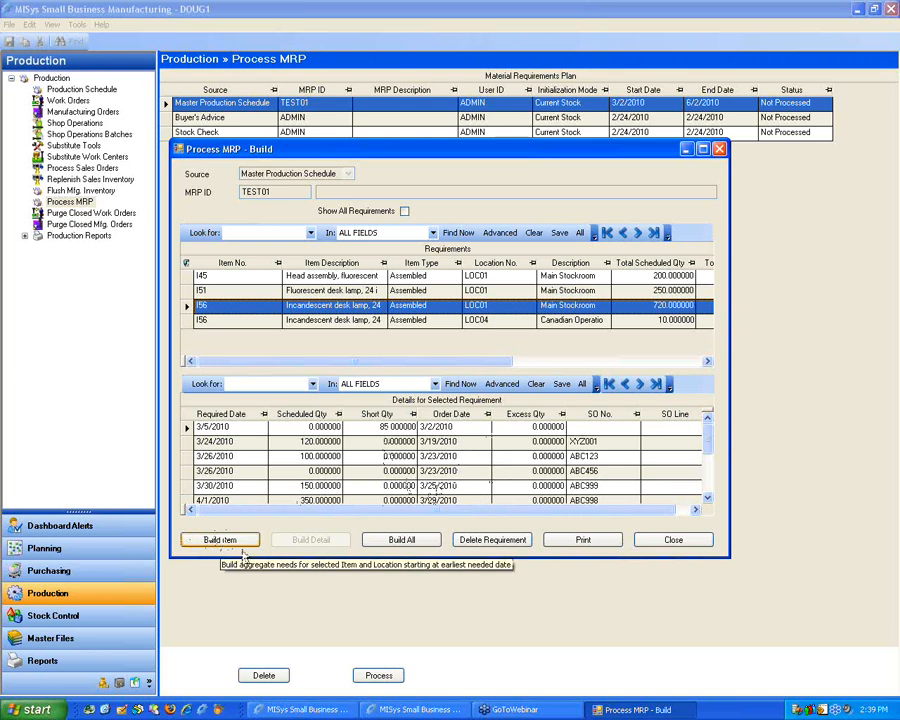
left_click_drag(424, 364, 199, 307)
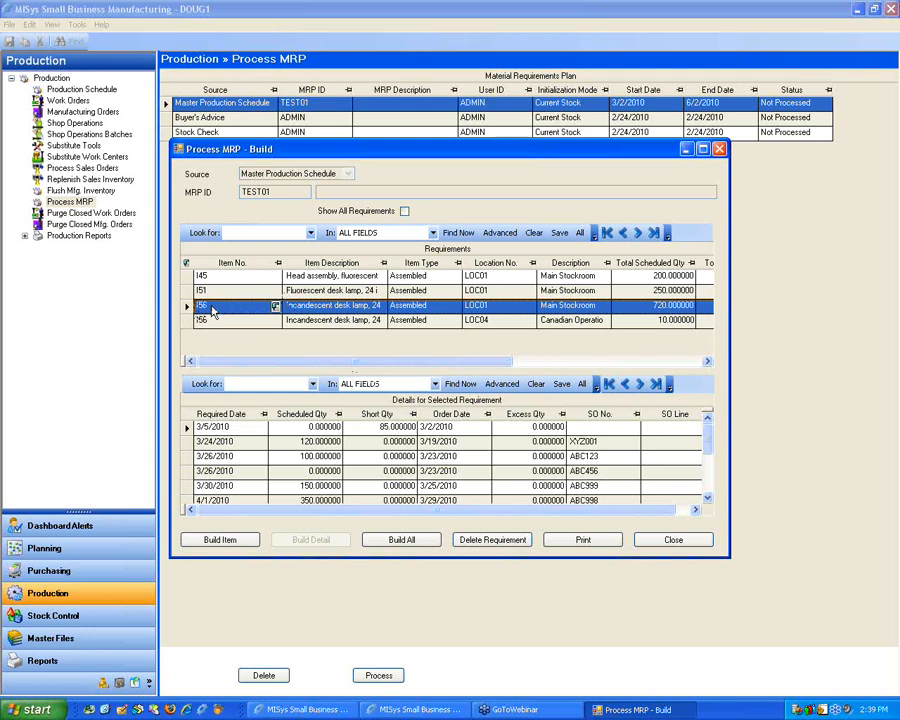
left_click(188, 457)
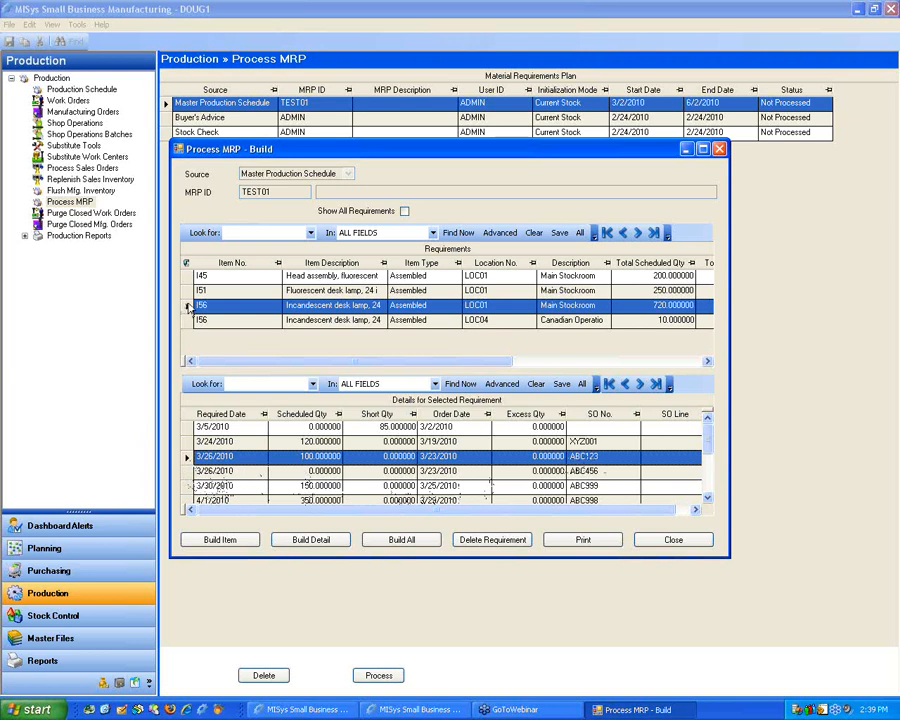
left_click(189, 471)
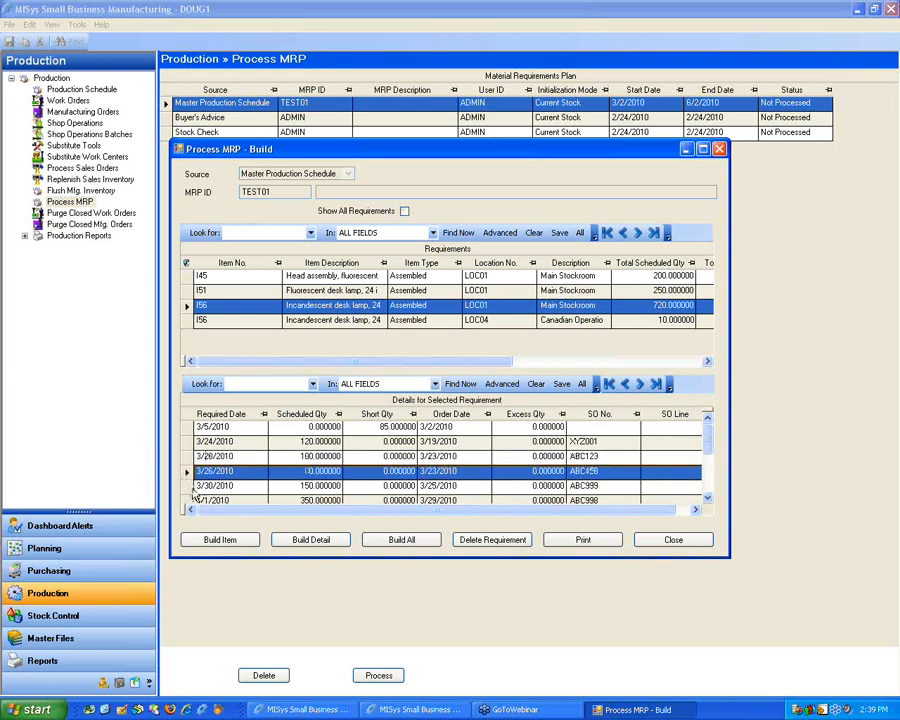
left_click(188, 487)
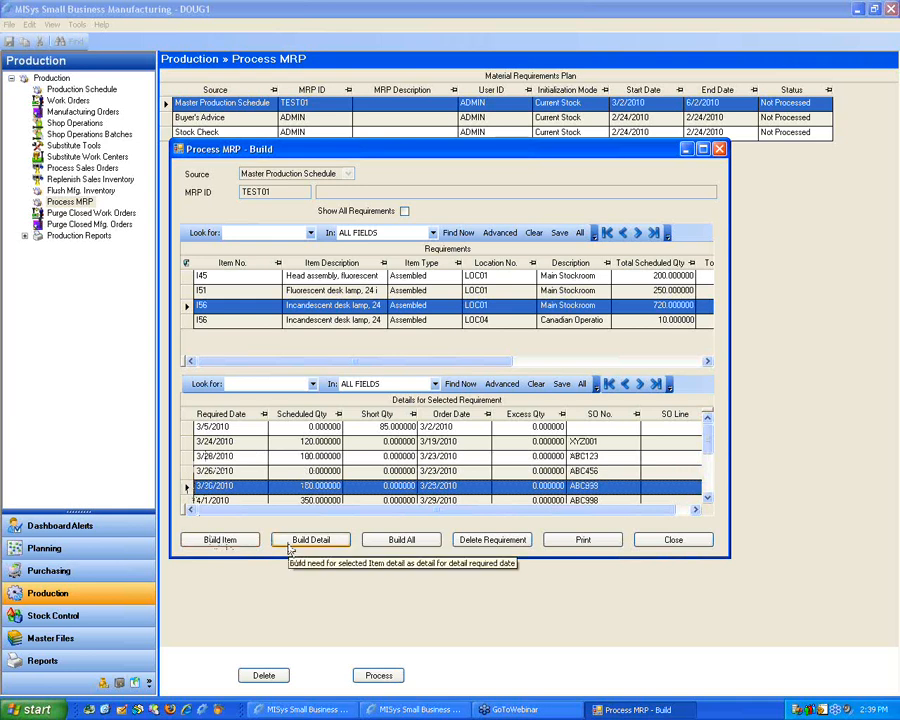
Open Build All for the TEST01 requirements and review its sub-assembly, build mode and order mode options.
left_click(398, 545)
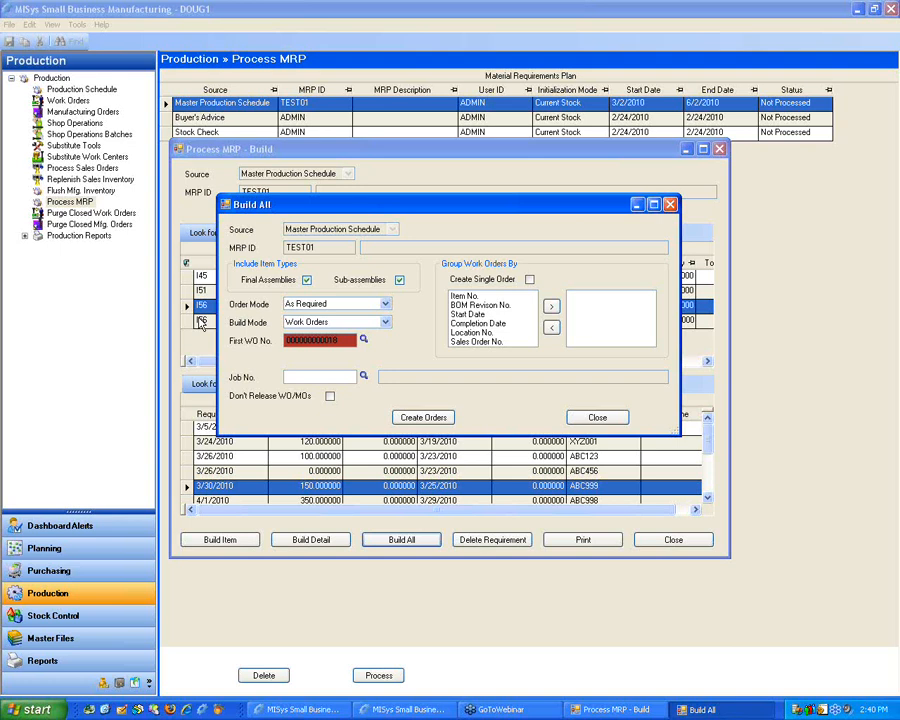
left_click(399, 280)
left_click(400, 280)
left_click(385, 322)
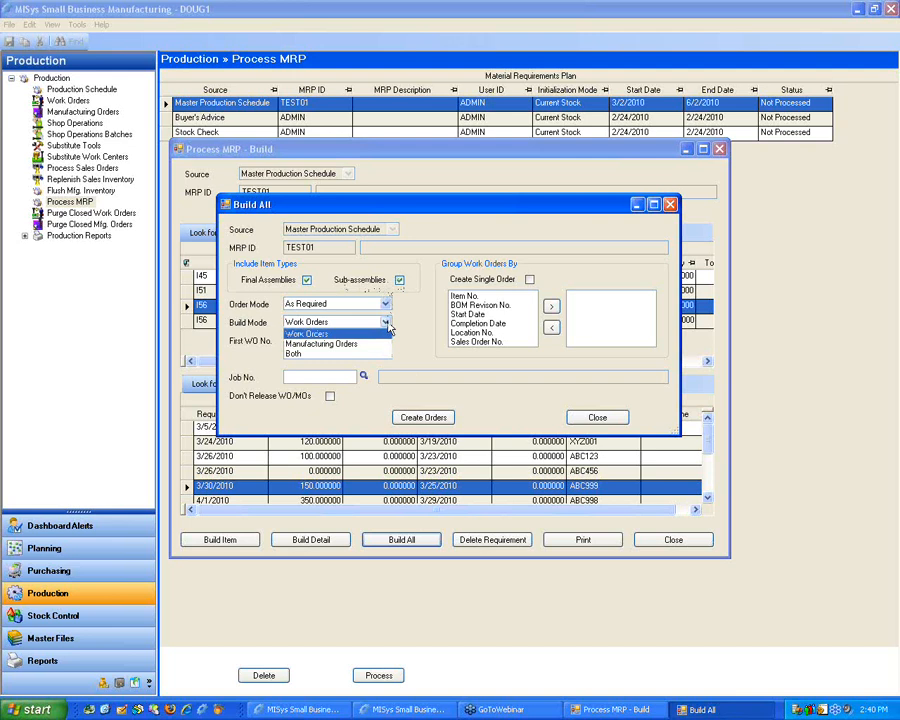
left_click(383, 333)
left_click(385, 304)
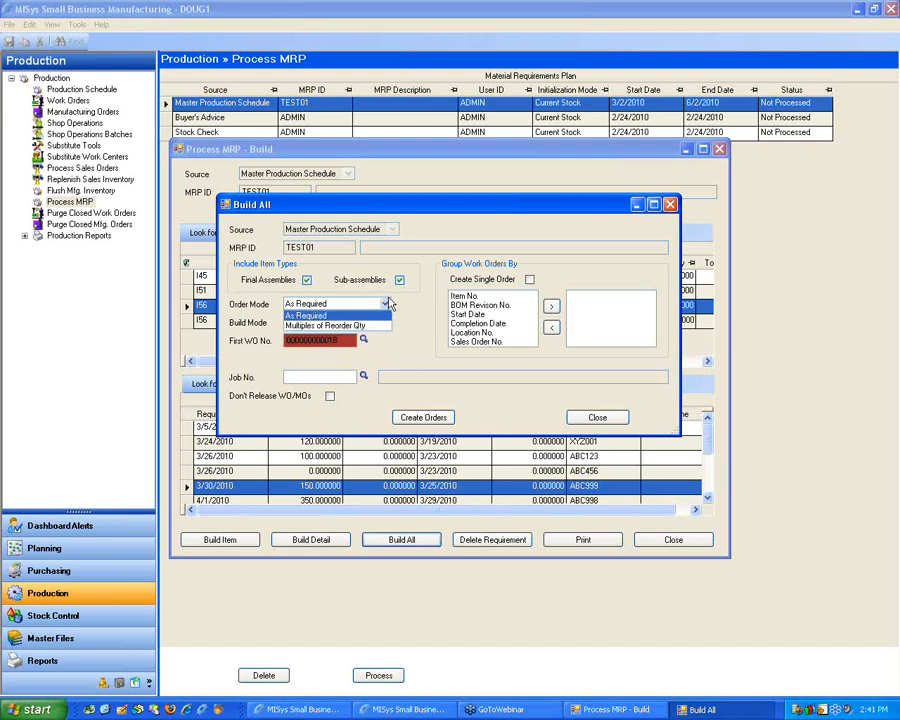
left_click(412, 311)
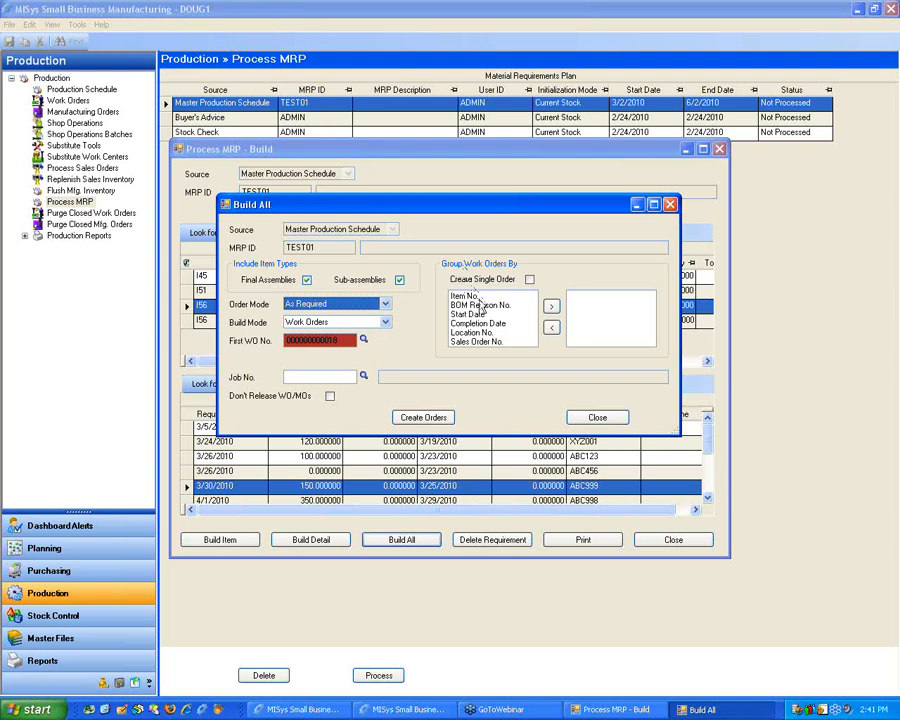
Try grouping the work orders by Item No., and close Build All without creating orders.
left_click(466, 296)
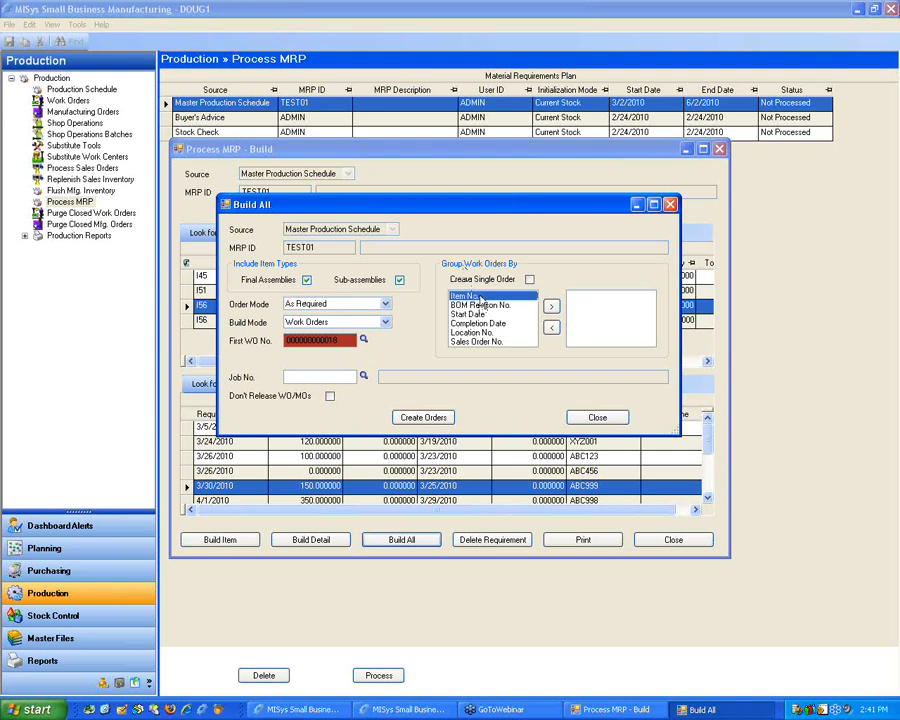
left_click(553, 308)
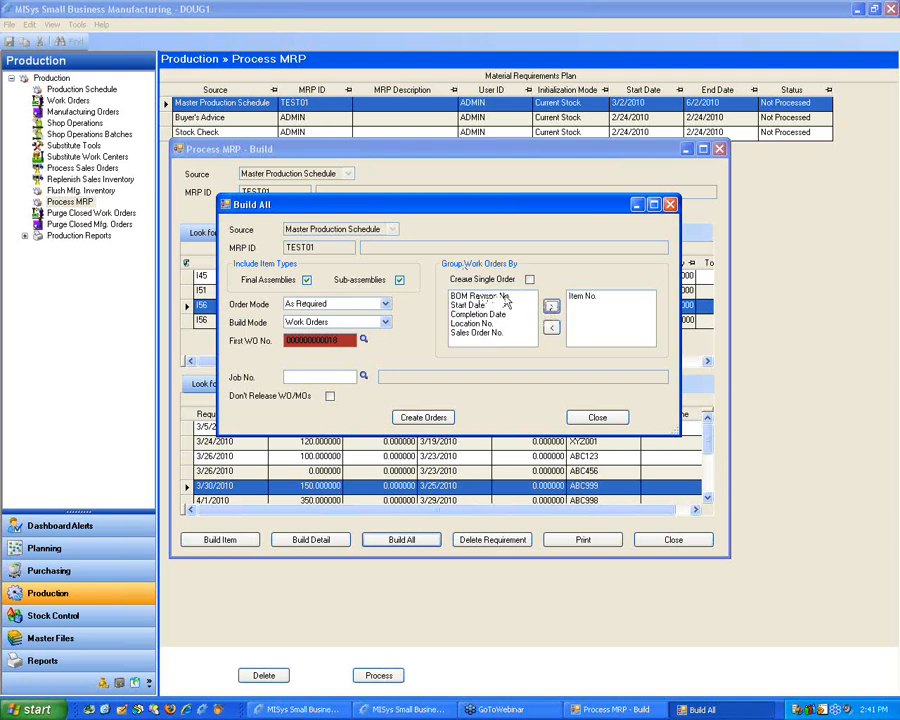
left_click(505, 298)
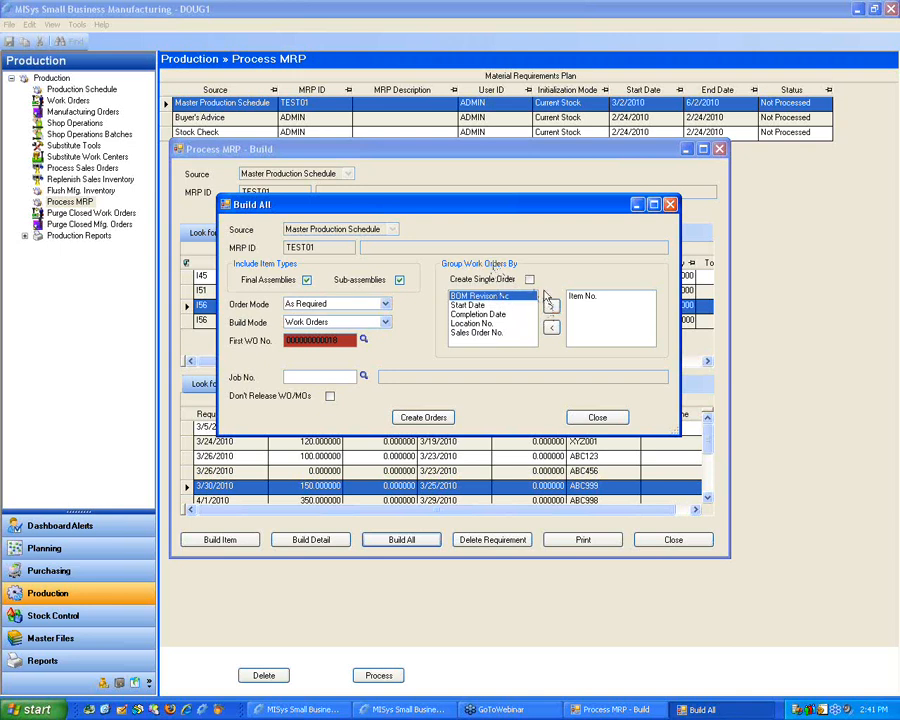
left_click(552, 328)
left_click(597, 417)
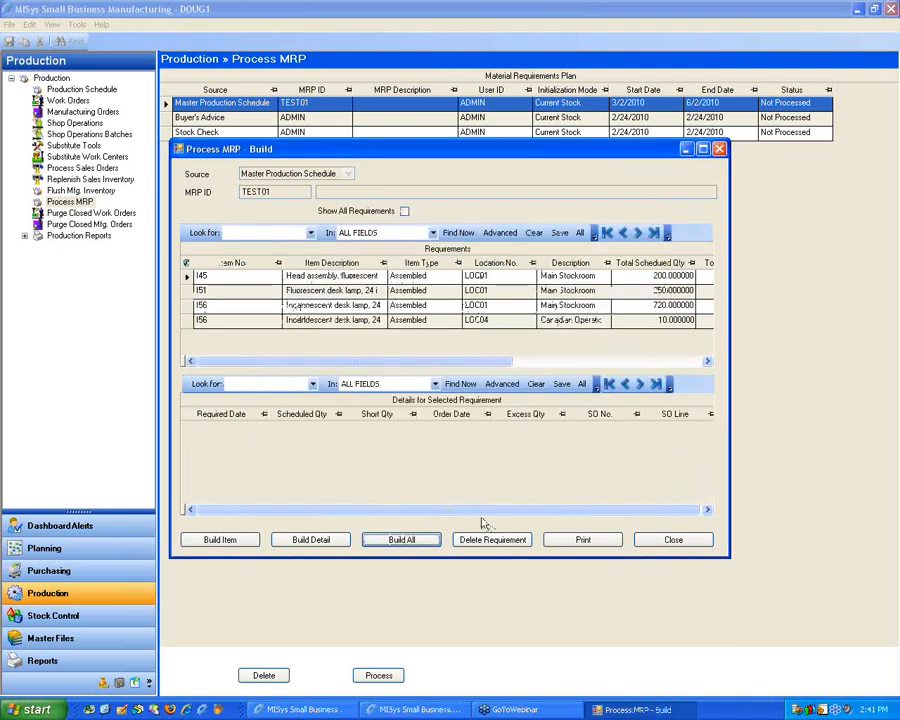
Close the build requirements and open the TEST01 MRP buy requirements in Purchasing.
left_click(719, 149)
left_click(62, 433)
left_click(63, 570)
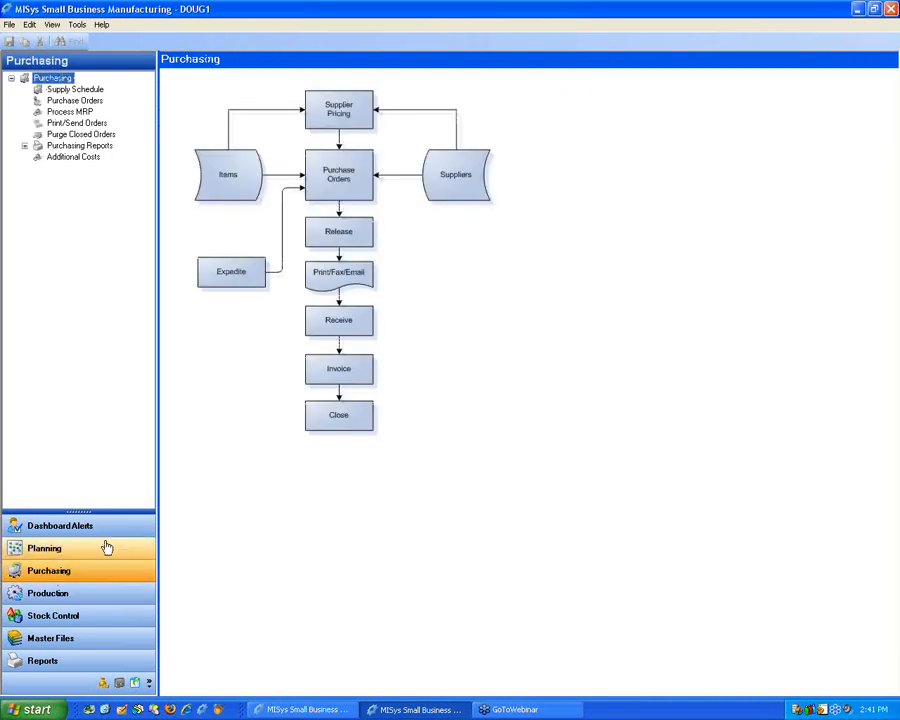
left_click(82, 112)
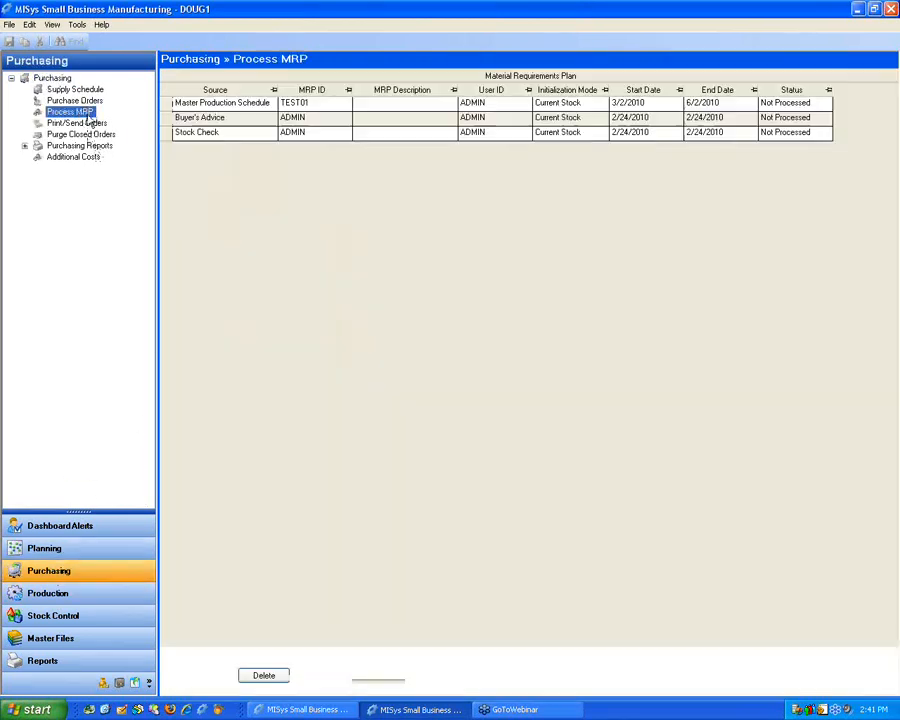
double_click(172, 104)
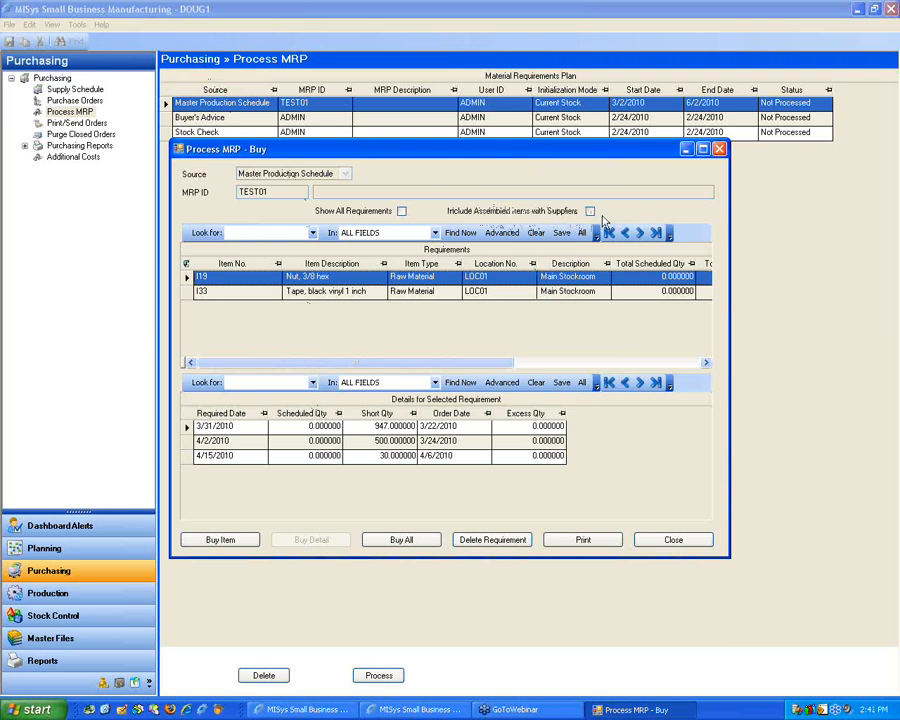
Toggle the display of all buy requirements and review the I19 hex nut details required on 3/31/2010 and 4/2/2010.
left_click(402, 212)
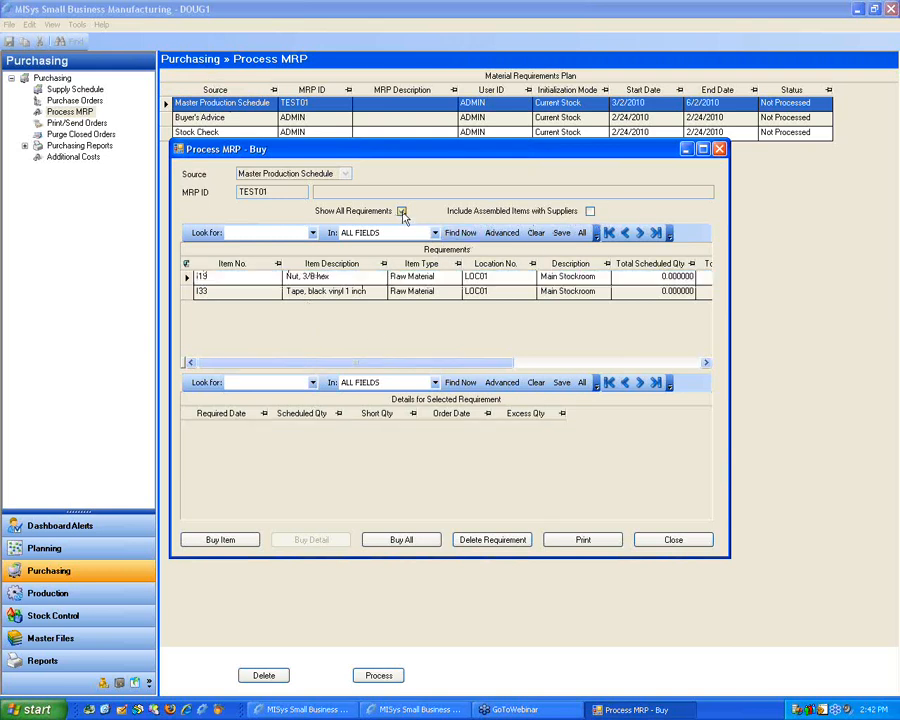
left_click(402, 212)
left_click(188, 278)
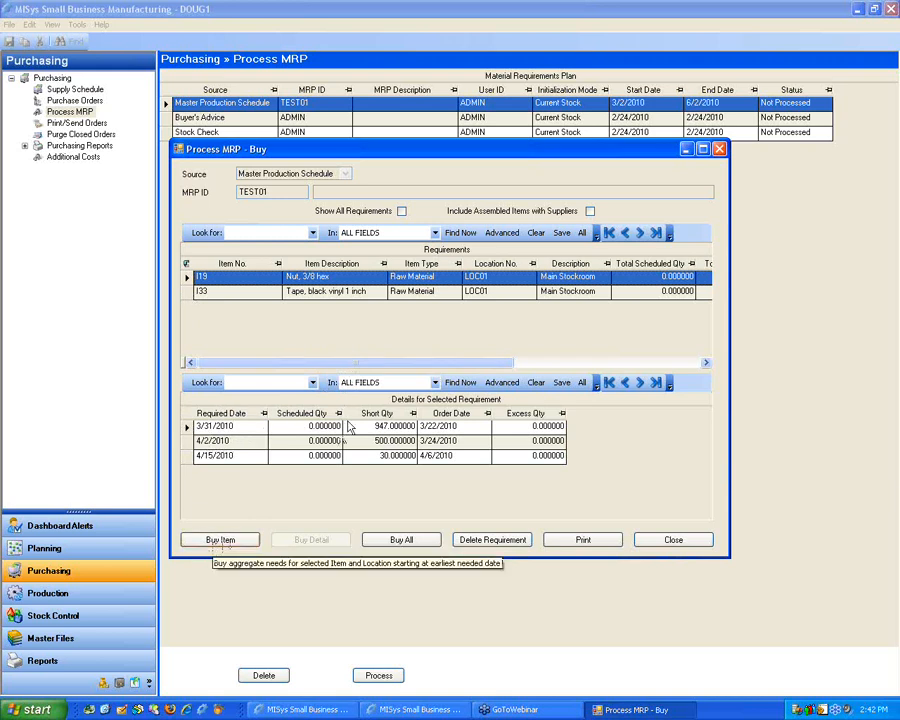
left_click(188, 427)
left_click(187, 441)
Open a new purchase order for the I19 requirement due 4/15/2010, review its supplier and order options, and close without creating it.
left_click(186, 456)
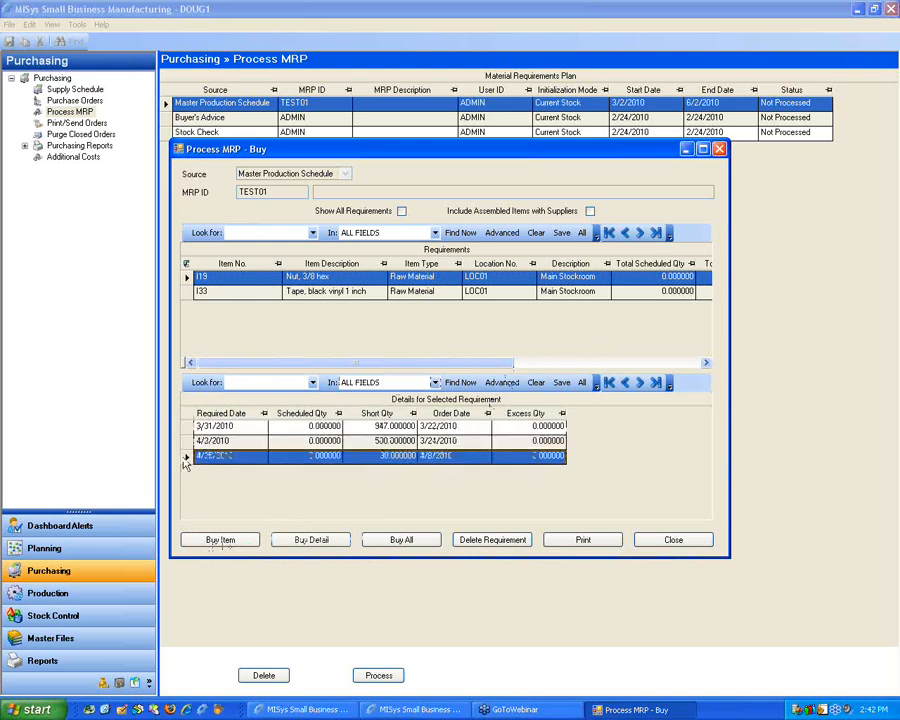
left_click(281, 545)
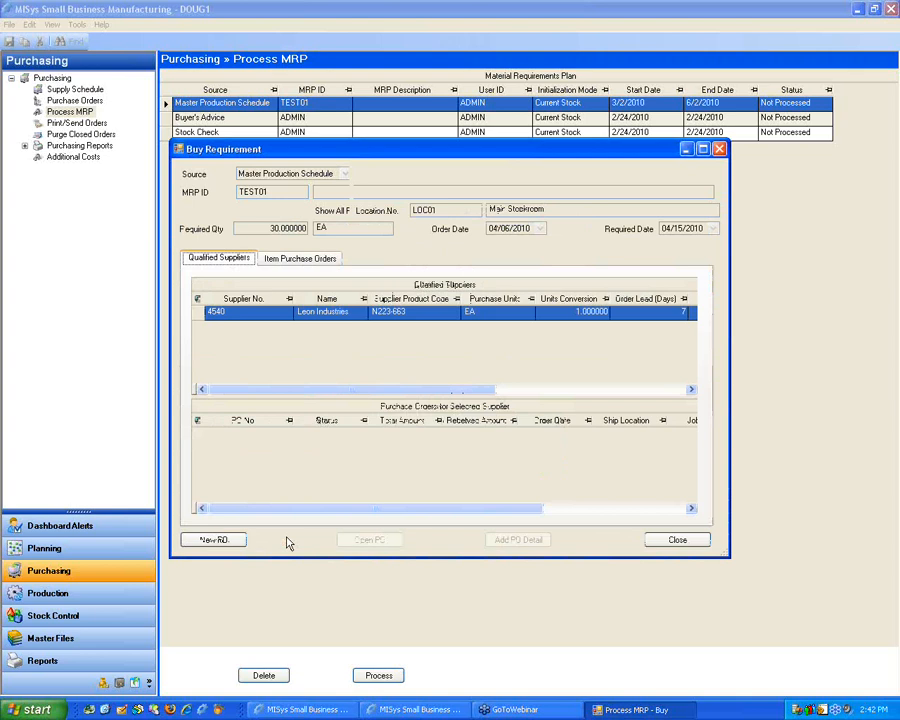
left_click(215, 541)
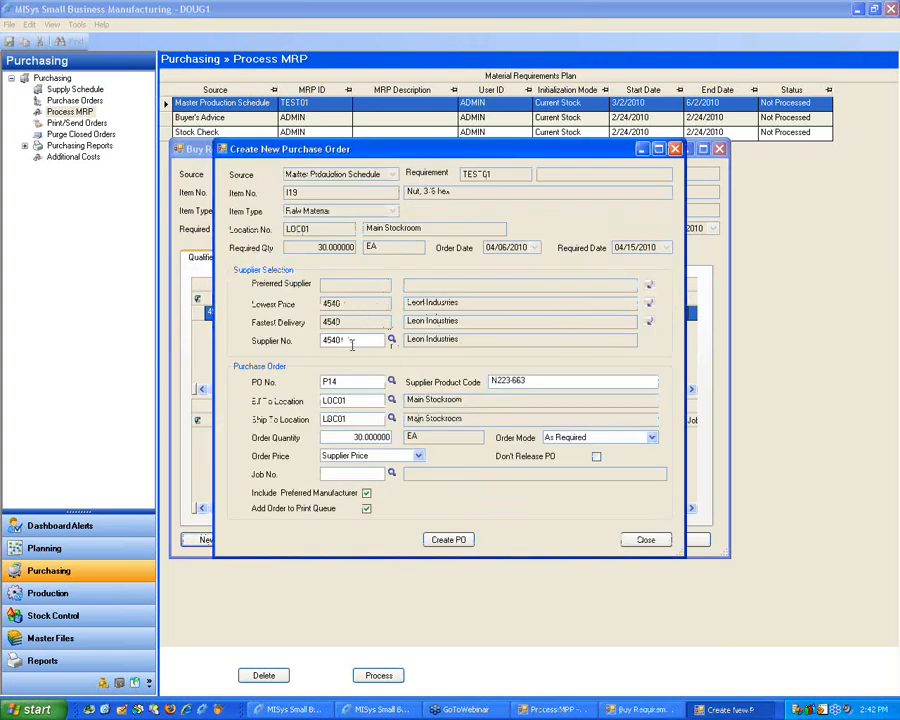
left_click(356, 382)
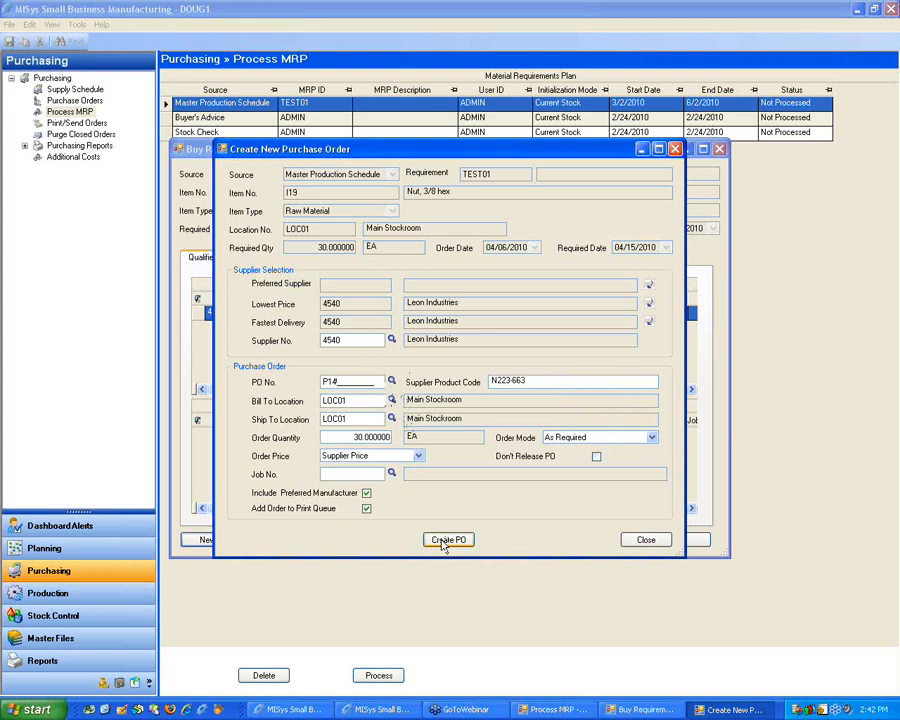
left_click(525, 380)
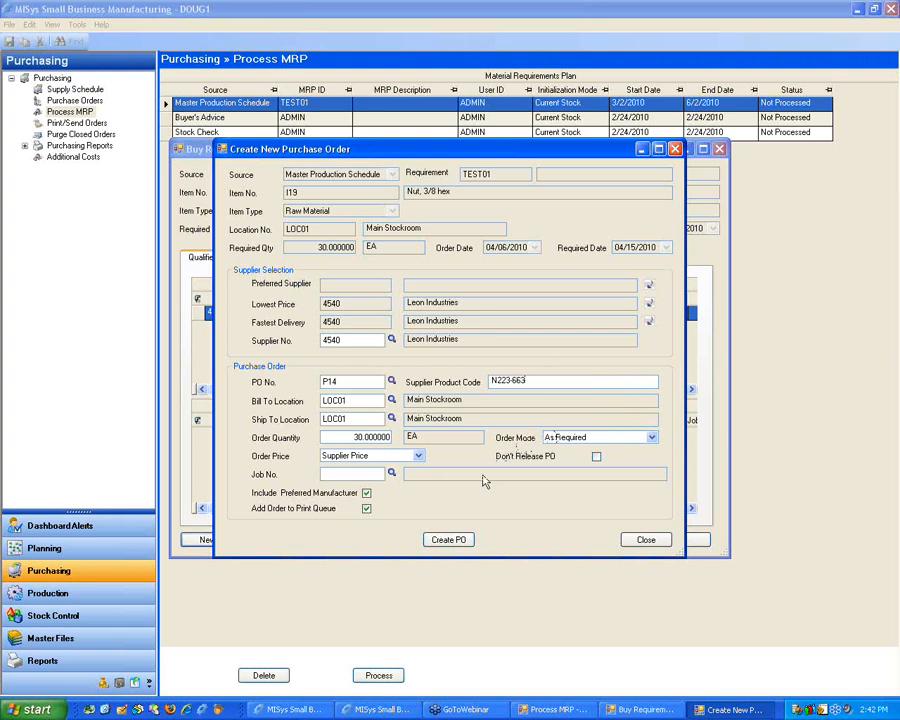
left_click(597, 459)
left_click(646, 541)
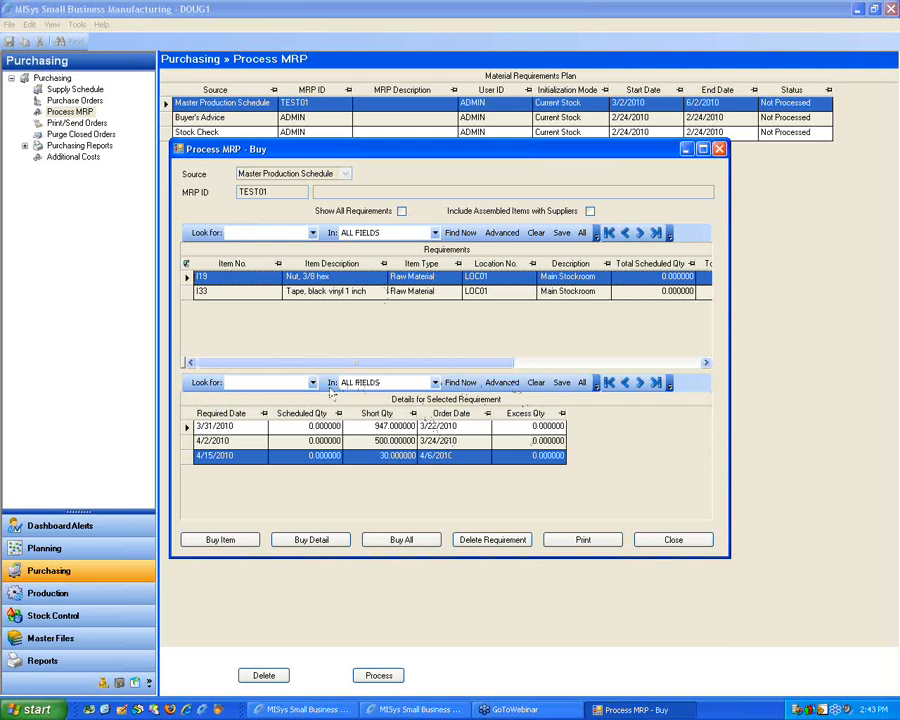
Open the planning reports and examine the parameters of the Scheduling Audit and Cash Commitment Summary reports.
left_click(116, 352)
left_click(52, 655)
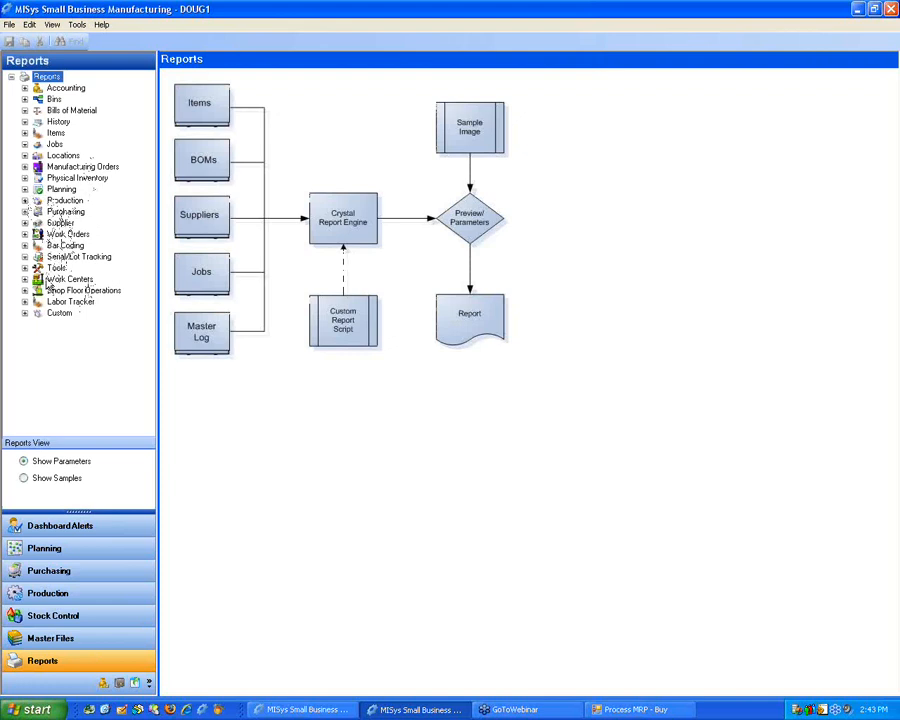
left_click(24, 189)
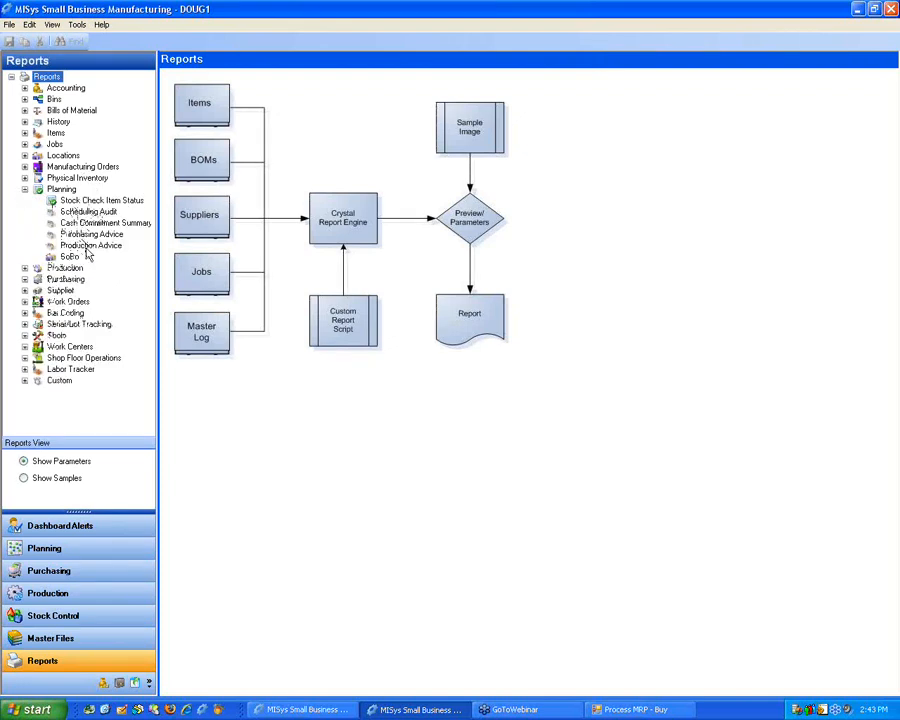
left_click(86, 212)
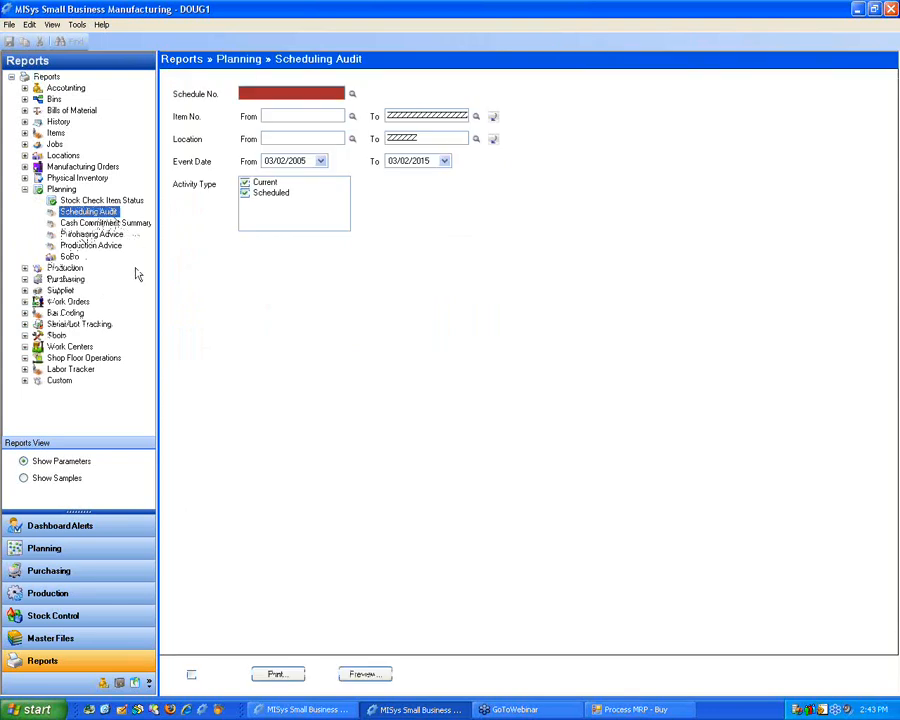
left_click(95, 224)
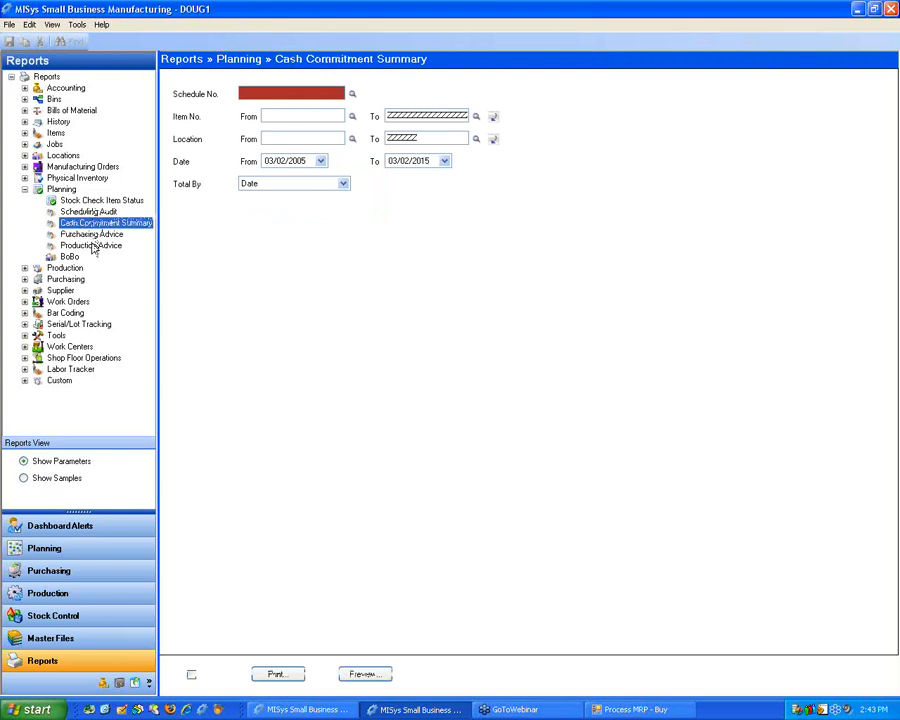
Set up the Purchasing Advice report for schedule TEST01 with existing POs not shown and suppliers shown.
left_click(93, 236)
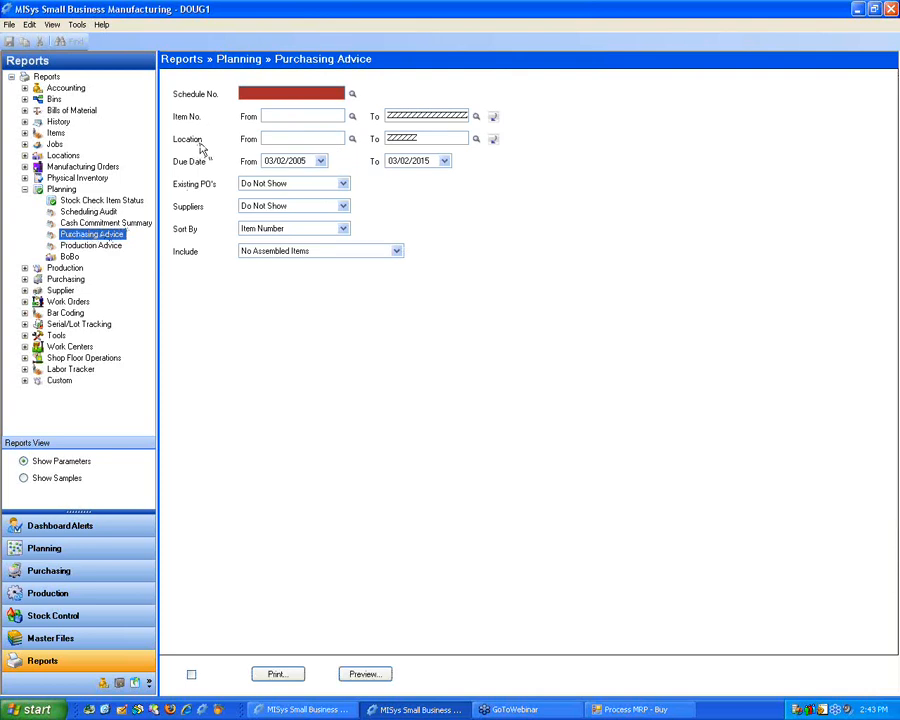
left_click(352, 93)
double_click(275, 298)
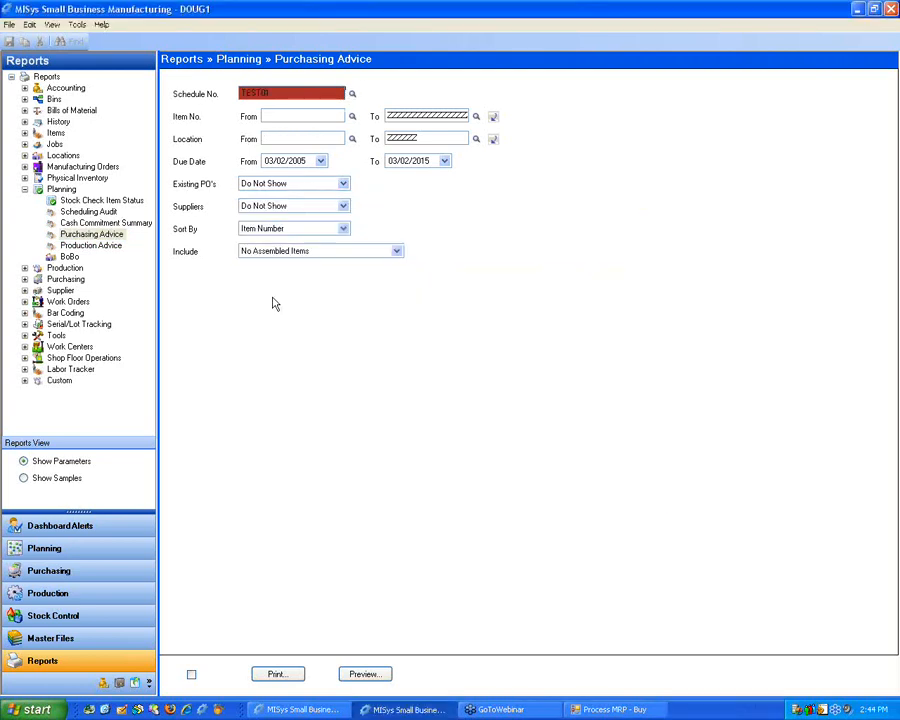
left_click(288, 187)
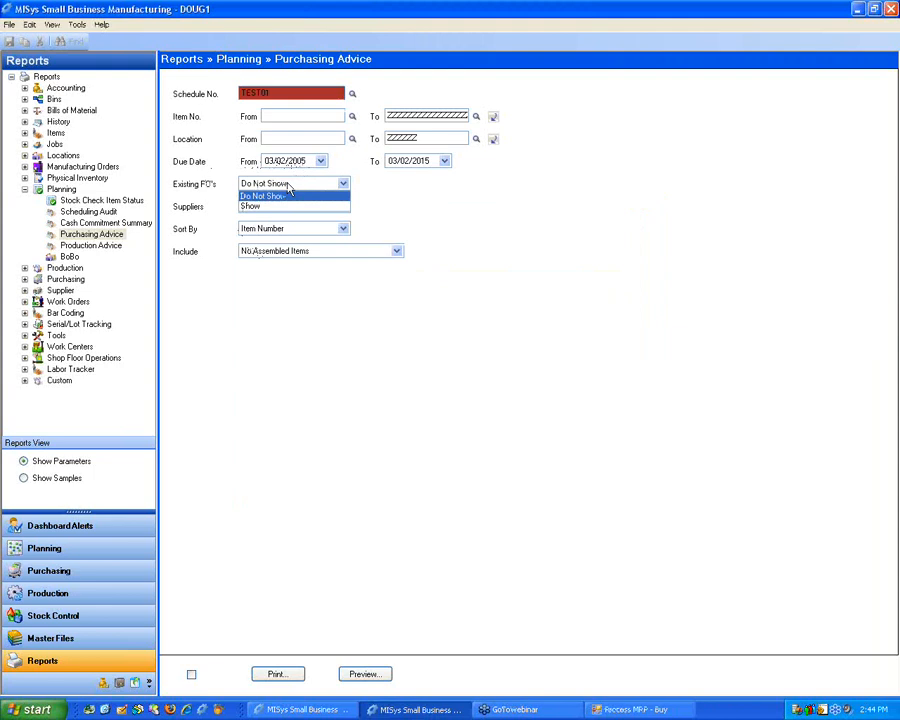
left_click(288, 195)
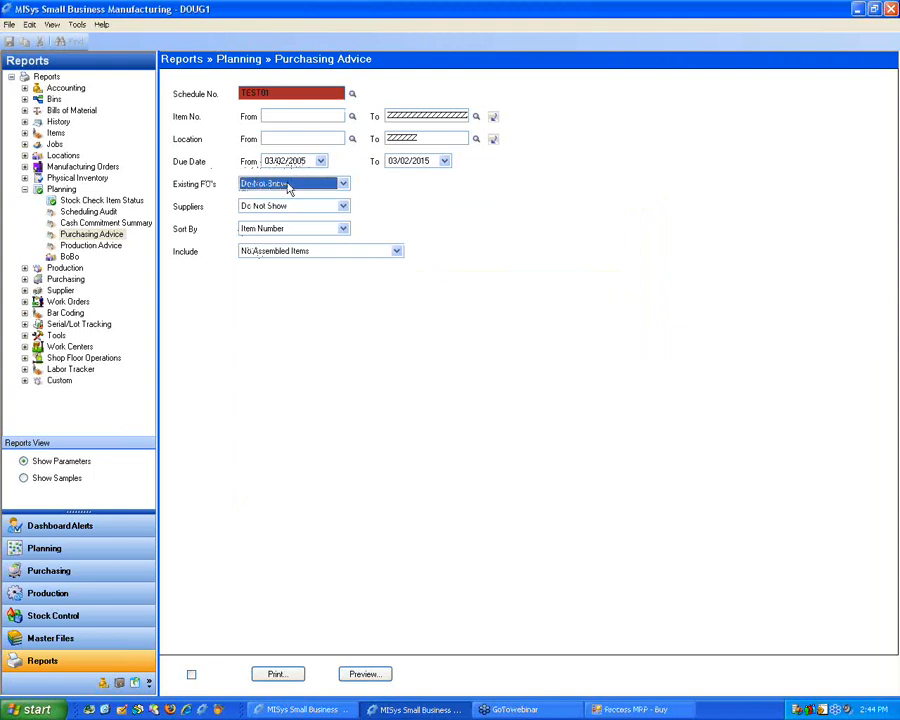
left_click(281, 208)
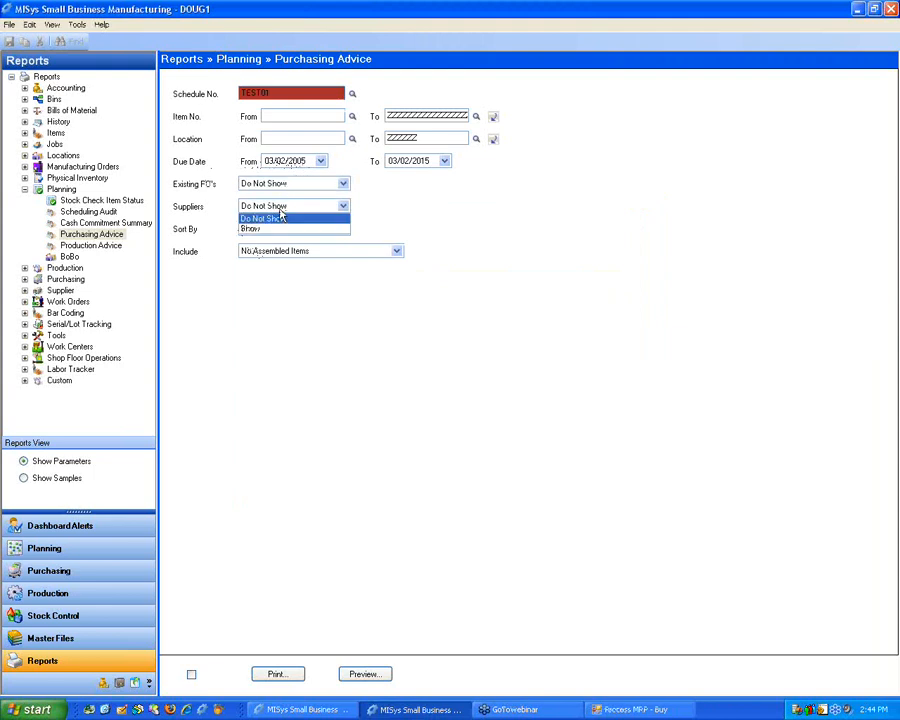
left_click(267, 229)
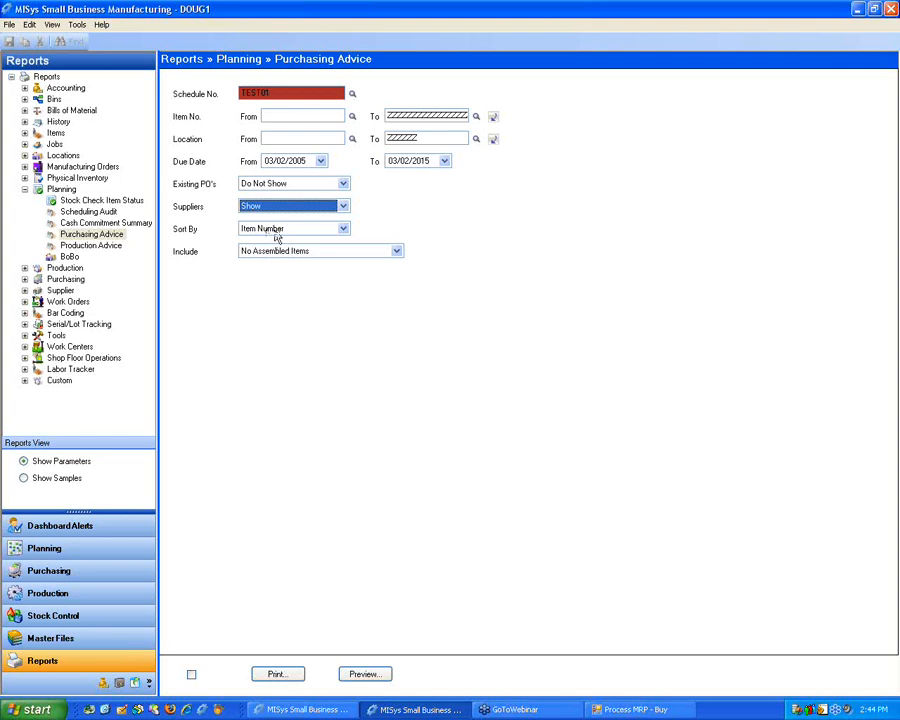
Keep Item Number sorting and No Assembled Items, preview the Purchasing Advice report in a maximized window, and close it.
left_click(277, 234)
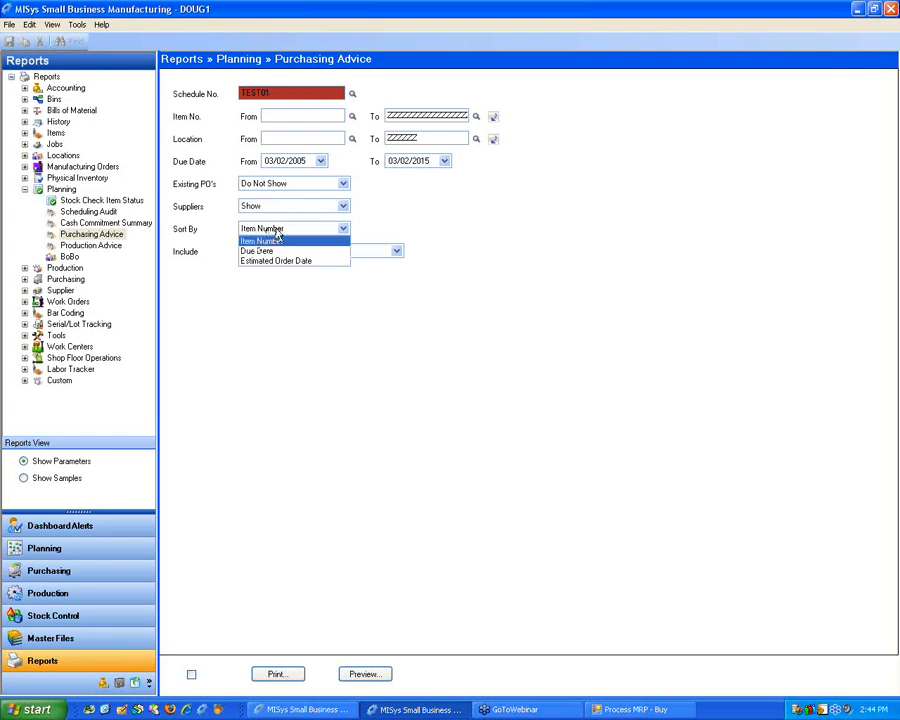
left_click(277, 234)
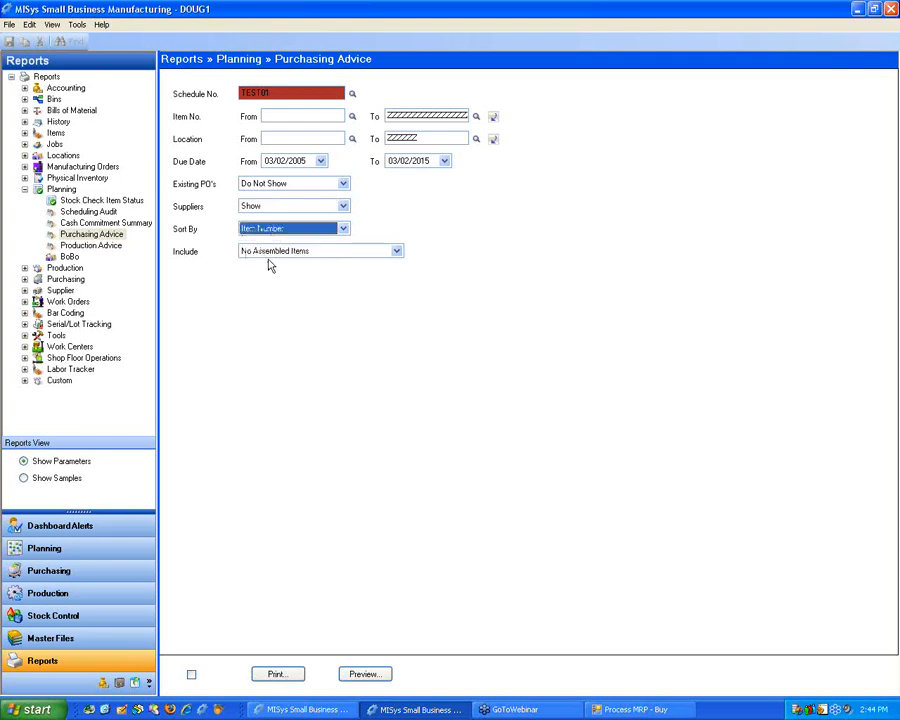
left_click(278, 252)
left_click(265, 259)
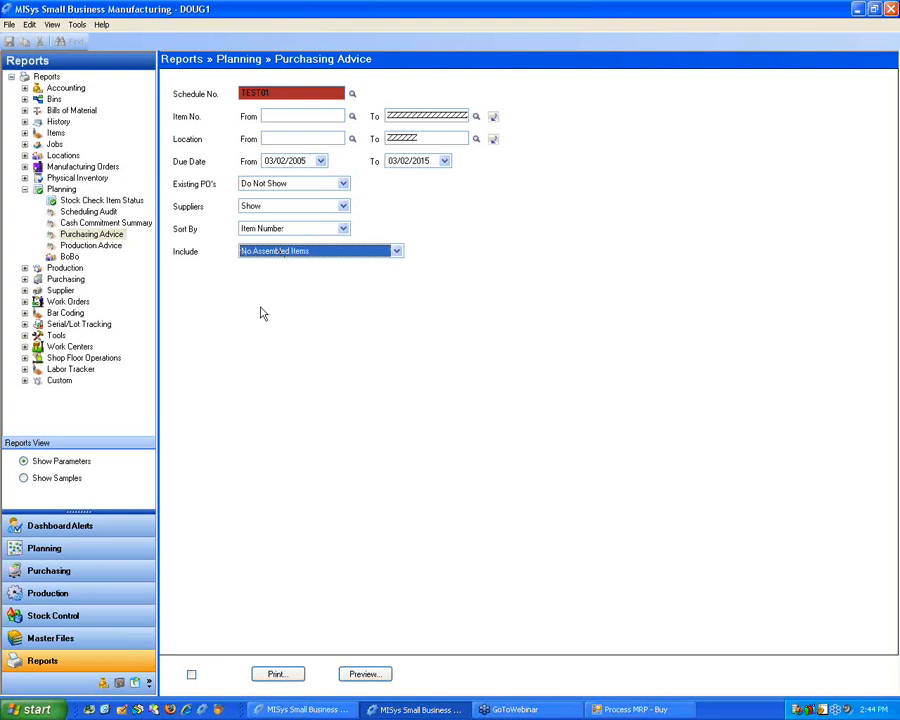
left_click(365, 673)
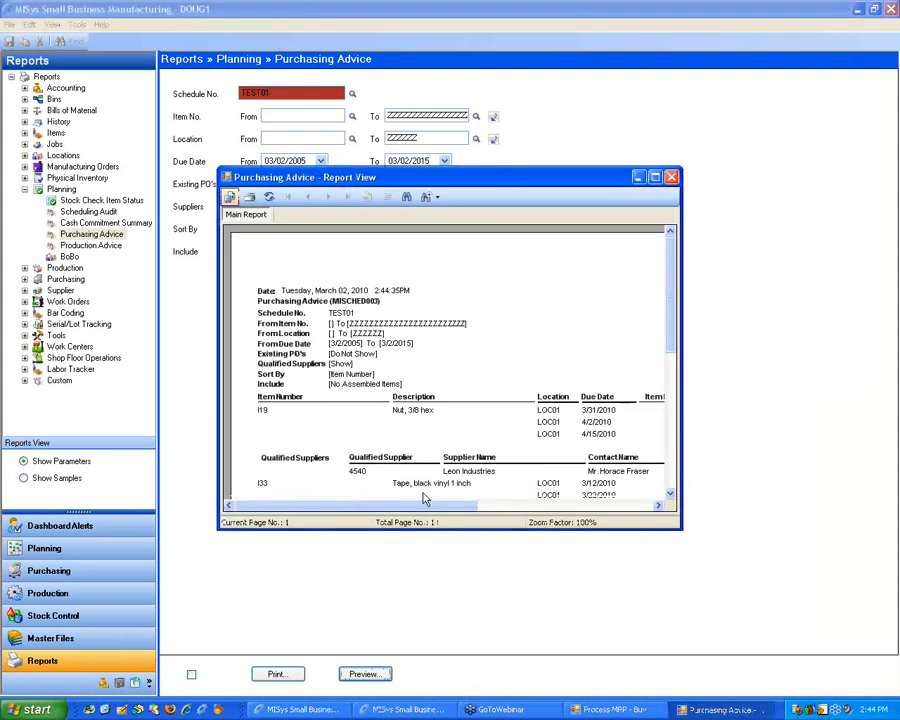
double_click(486, 178)
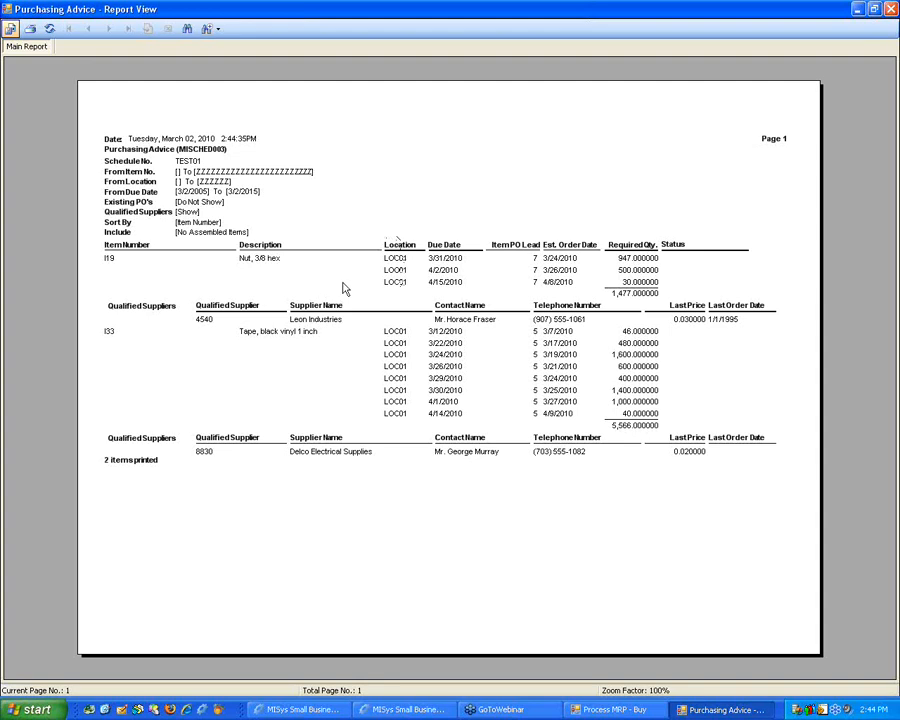
left_click(891, 8)
Examine the Production Advice report parameters and collapse the planning reports group.
left_click(104, 245)
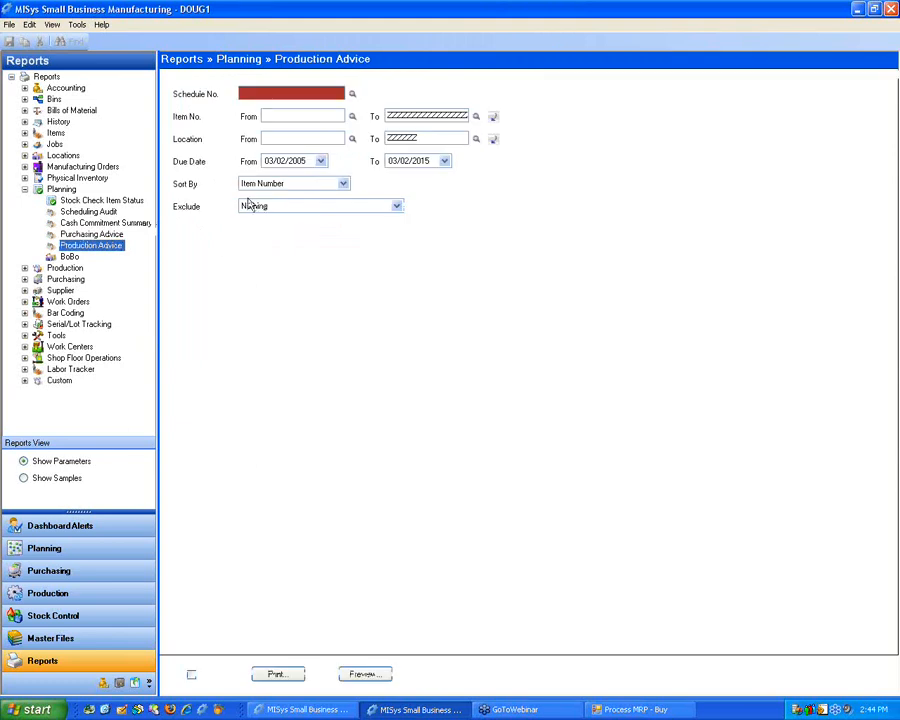
left_click(281, 117)
left_click(270, 140)
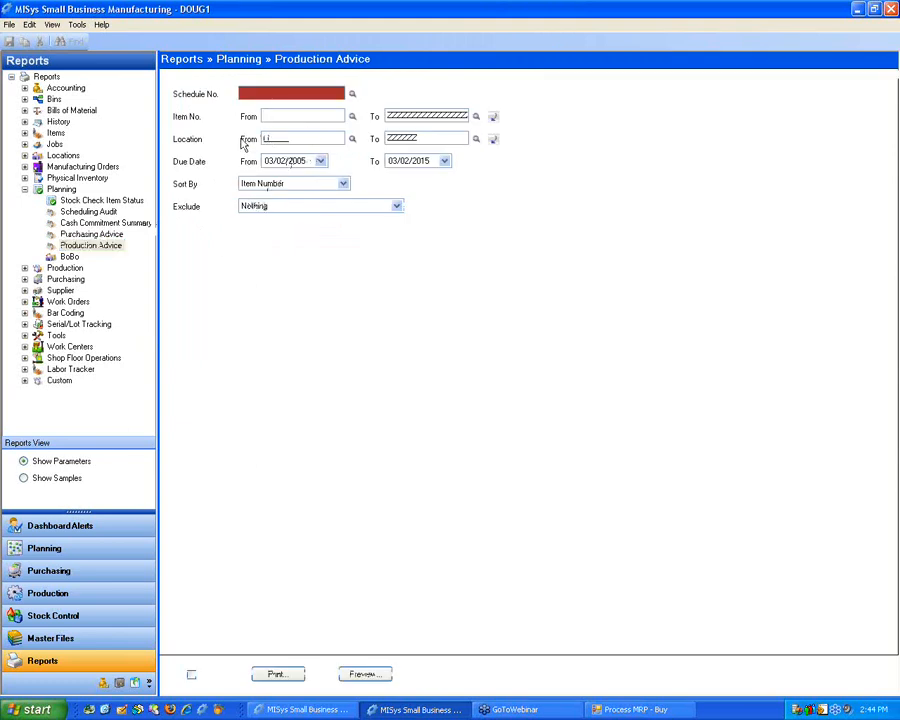
left_click(24, 189)
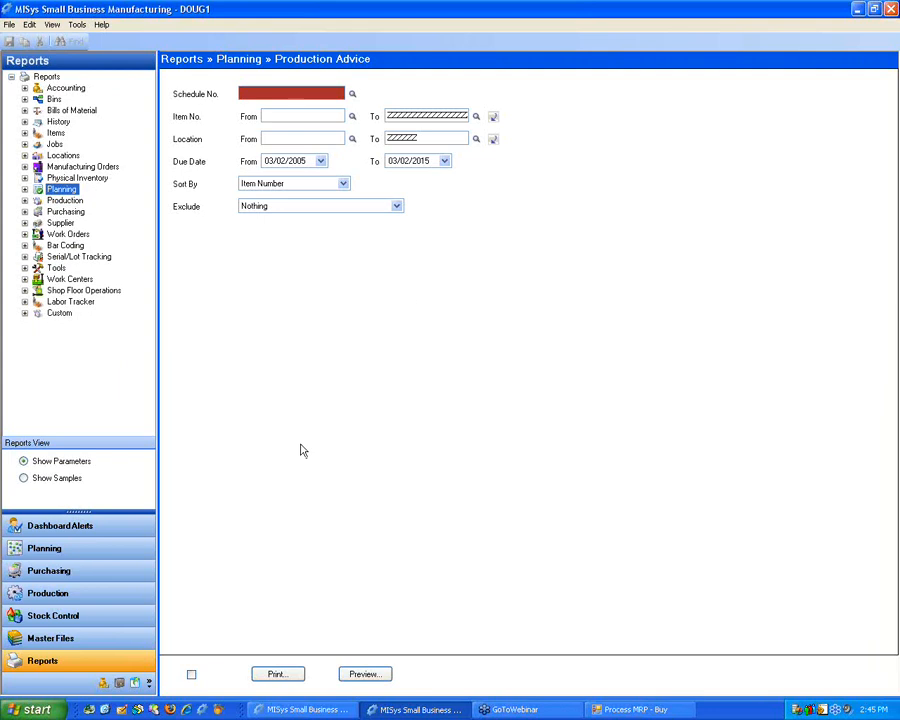
Open the Production Calendar in Administration and examine its date range, weekly holidays and calendar exceptions.
left_click(72, 549)
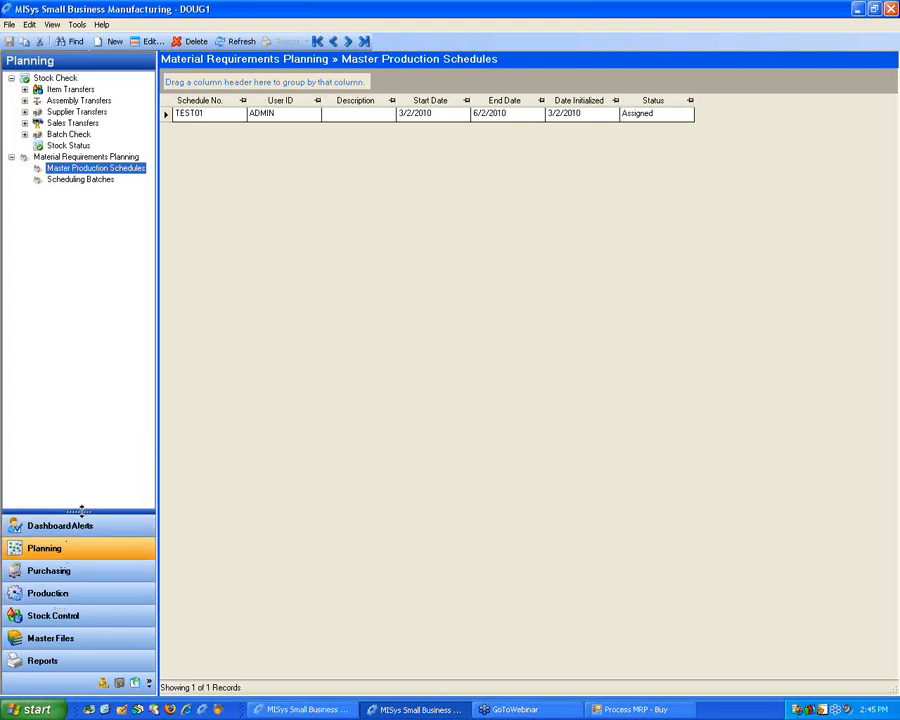
left_click(119, 684)
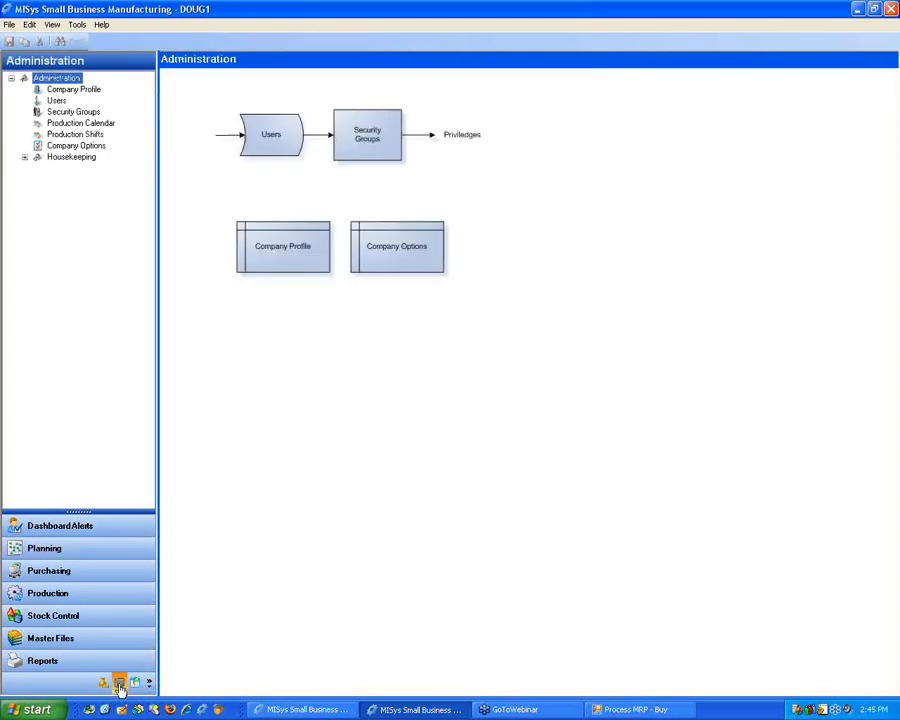
left_click(76, 122)
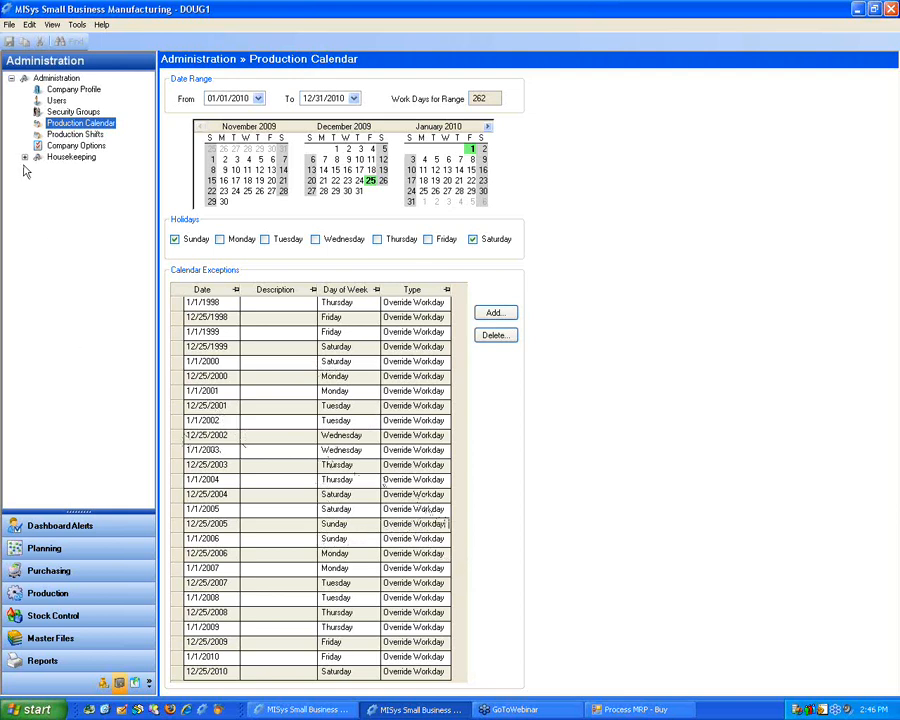
left_click(72, 111)
left_click(80, 122)
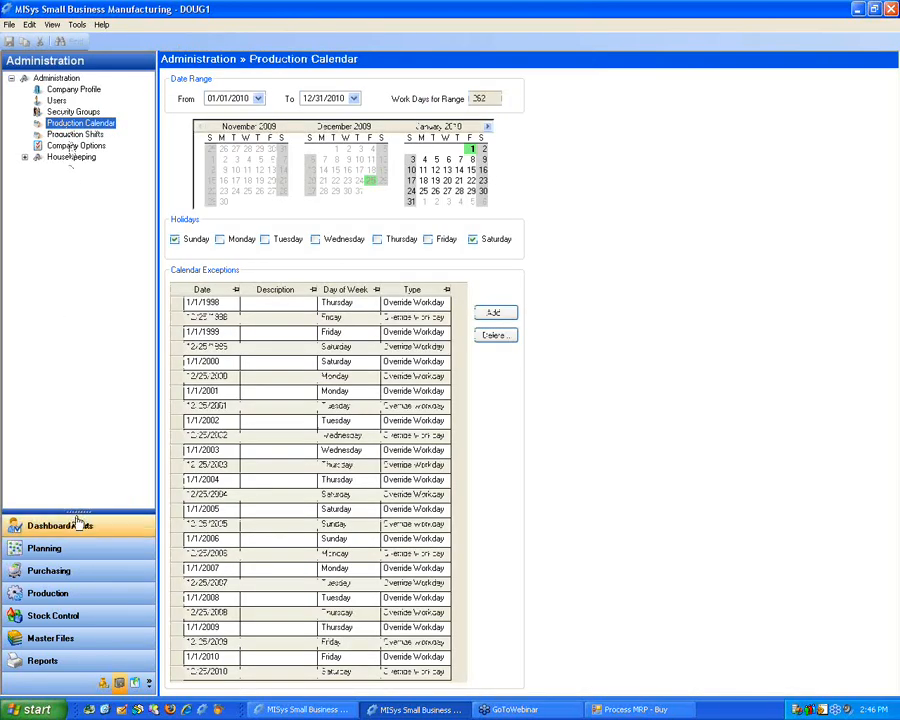
Enlarge the module list to include Accounting, and open the TEST01 master production schedule in Planning.
left_click_drag(78, 510, 87, 470)
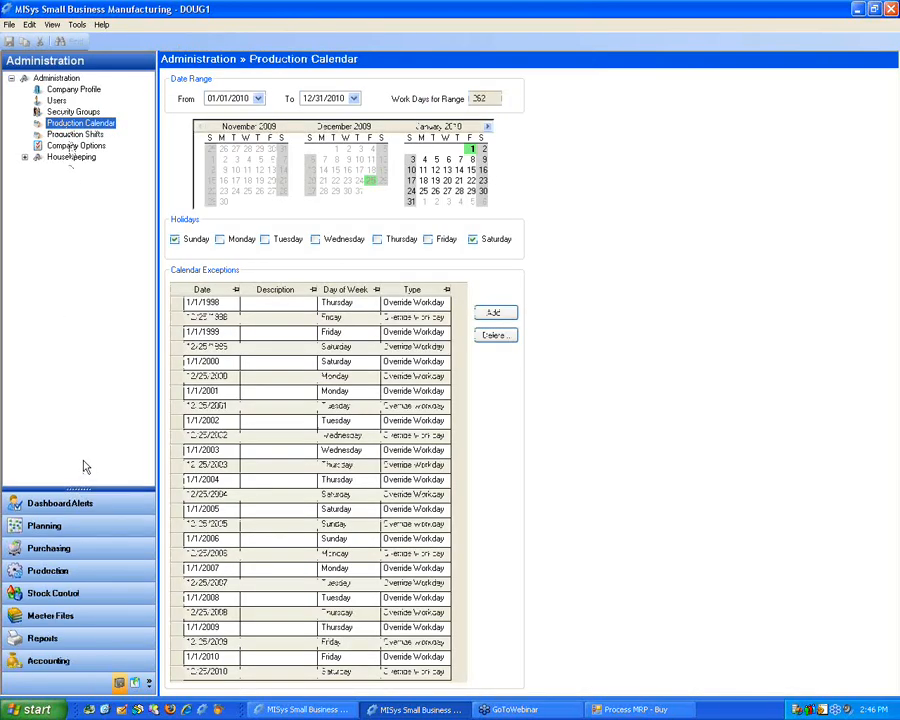
left_click(52, 573)
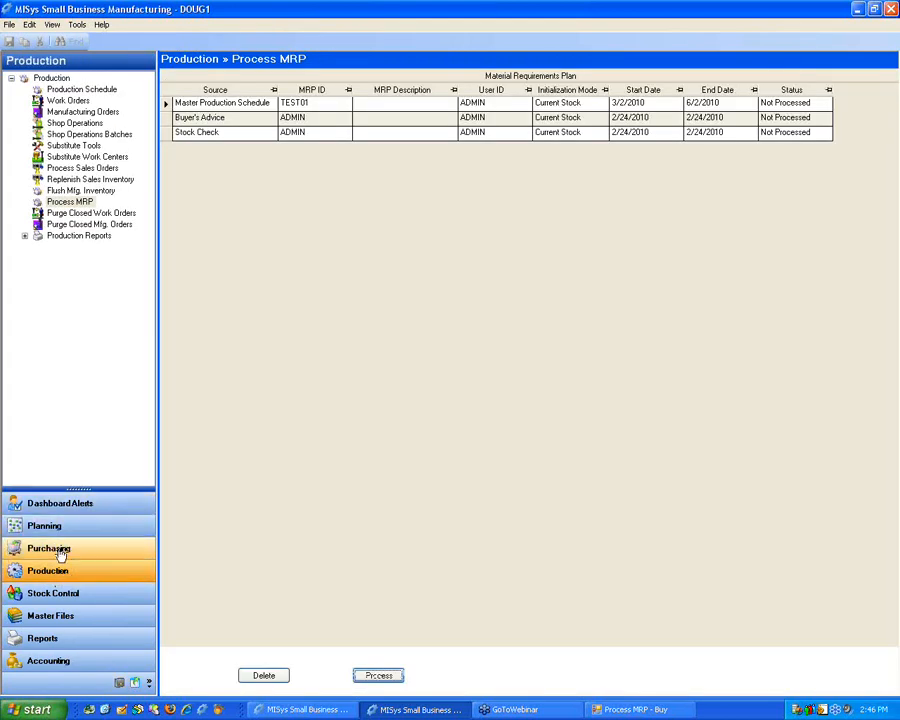
left_click(62, 527)
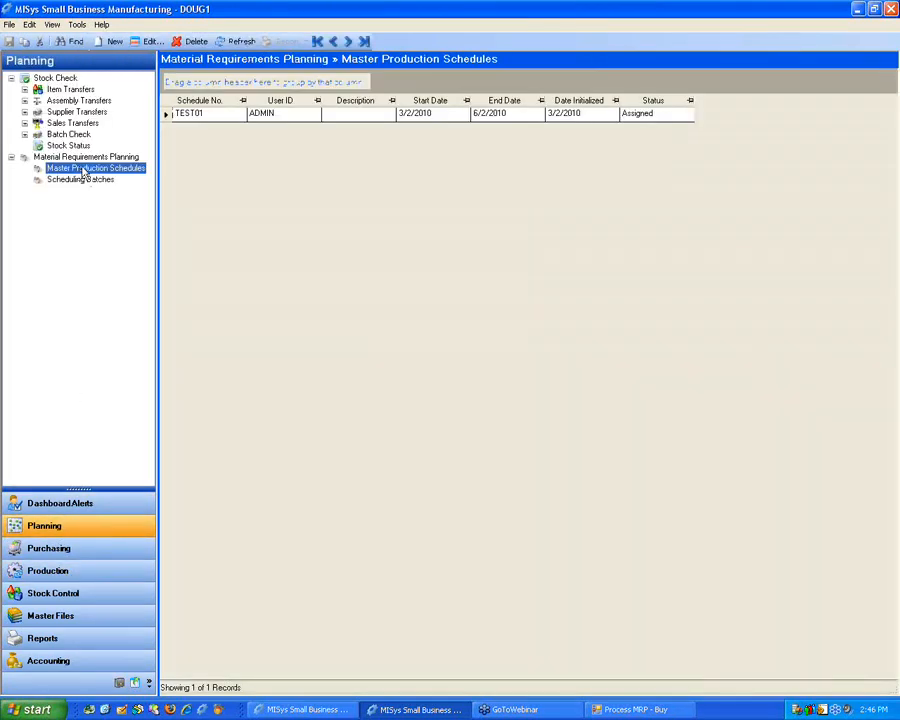
left_click(167, 115)
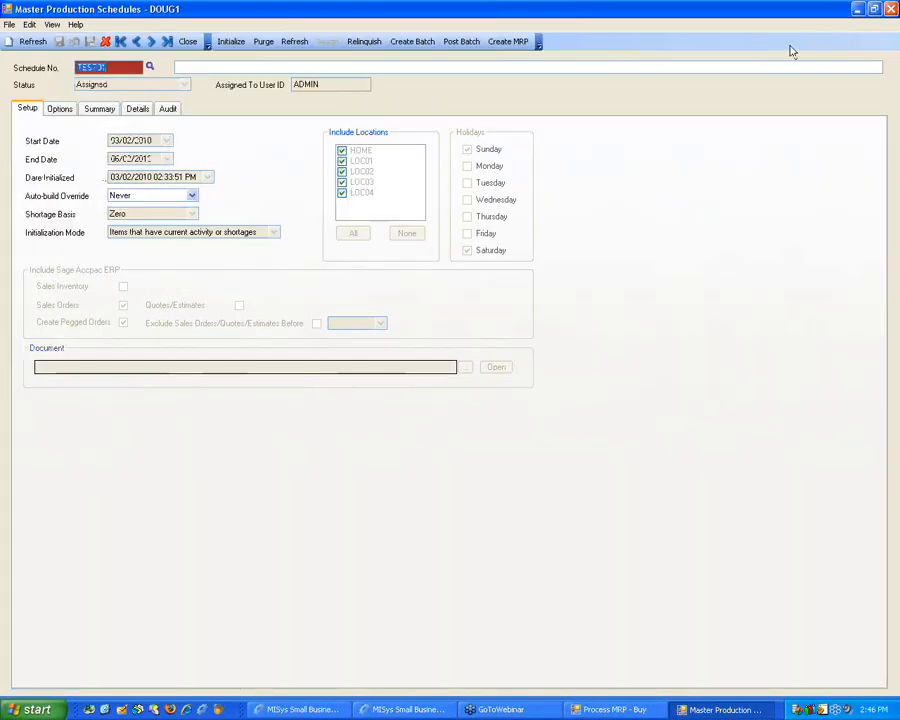
Chart the short items I56, I33 and I19 together in the schedule summary, and examine I56 alone.
left_click(99, 108)
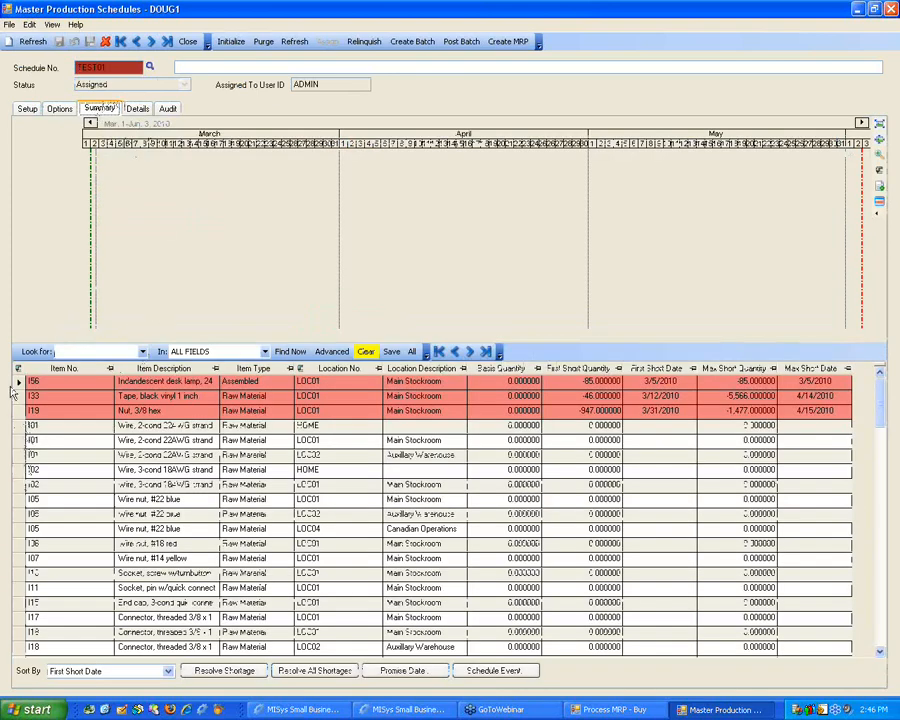
left_click_drag(18, 382, 19, 411)
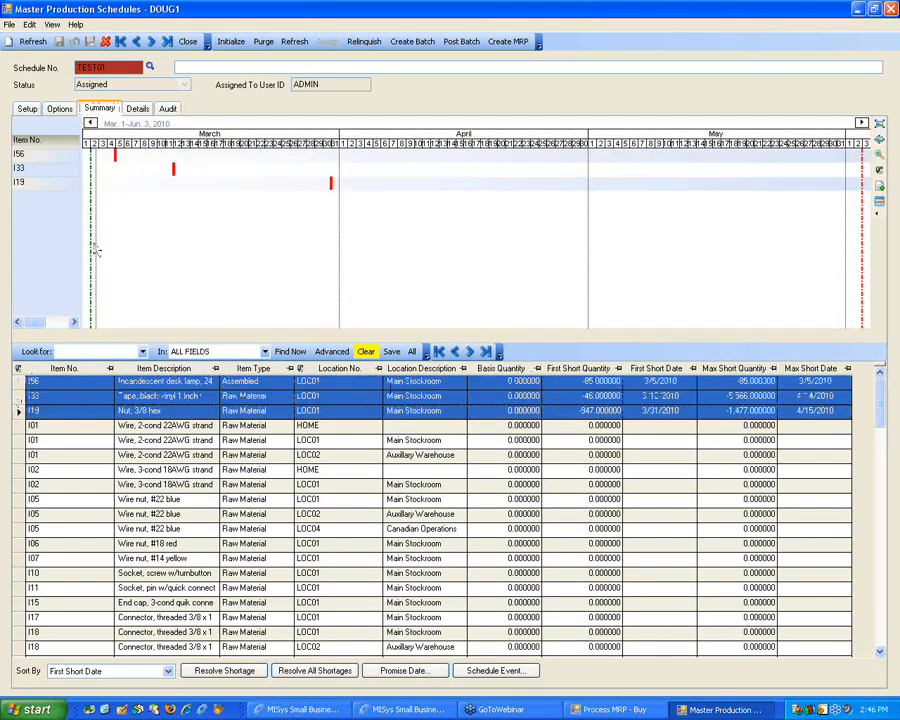
left_click(26, 381)
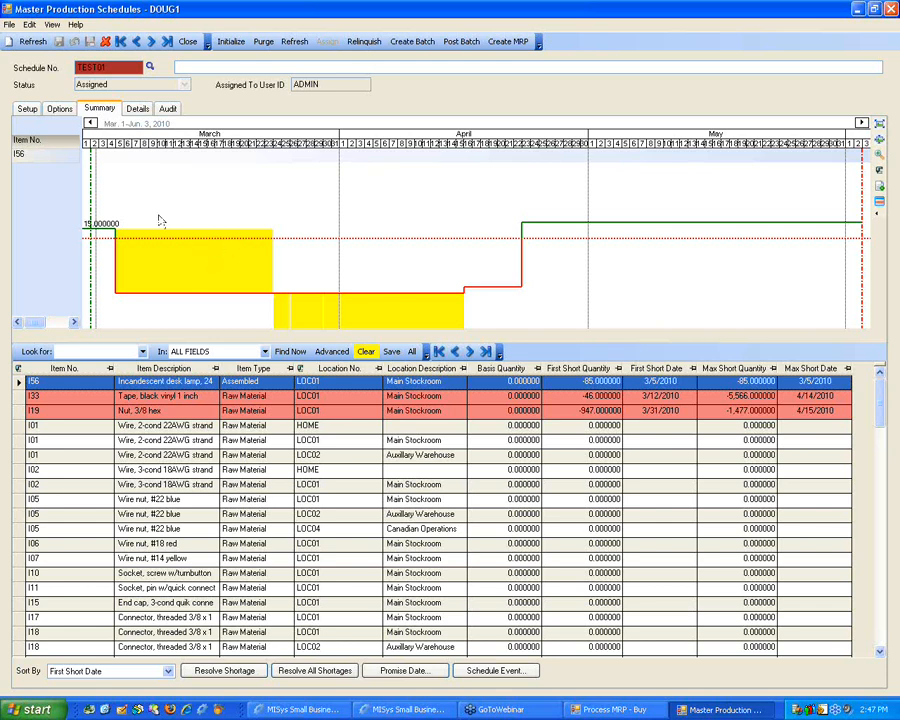
Examine the TEST01 schedule's setup, including its dates, locations and holidays, and return to its summary.
left_click(27, 108)
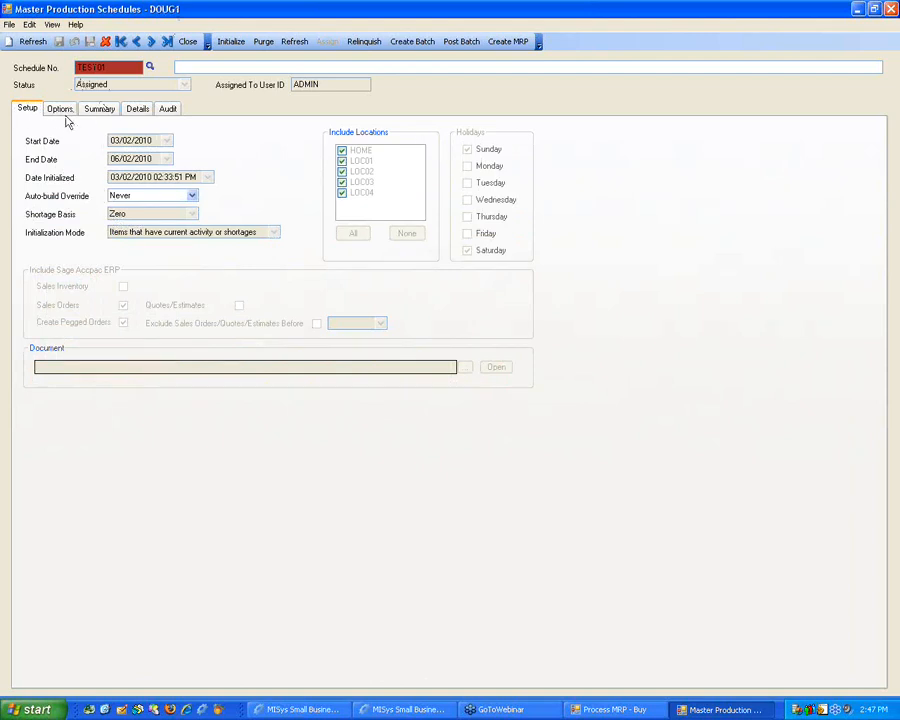
left_click(90, 112)
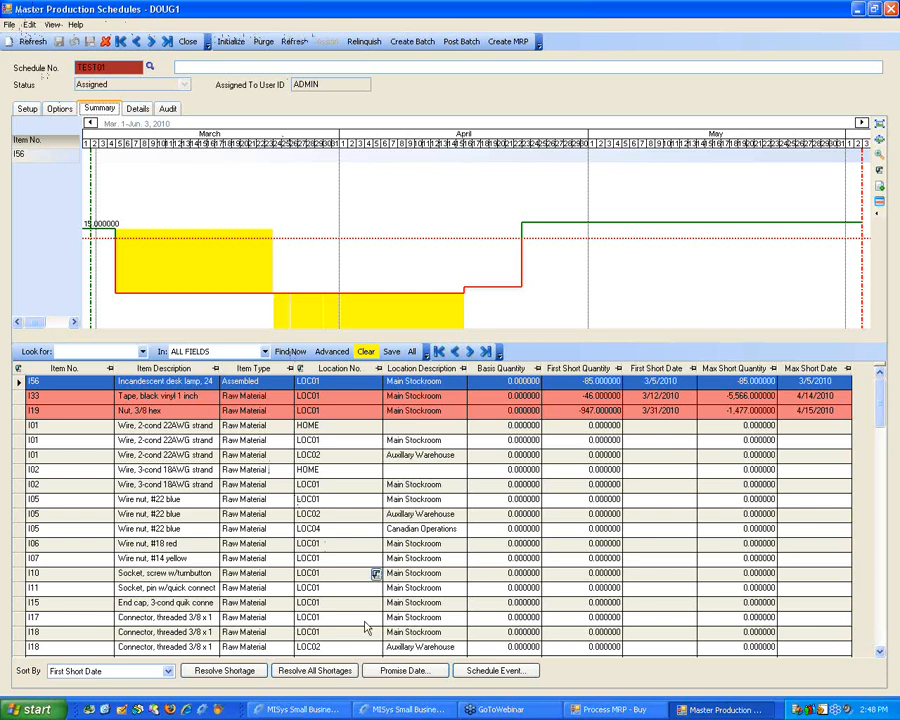
Open the line details of the work order released on 2/19/2010 from the Production work orders list.
left_click(405, 709)
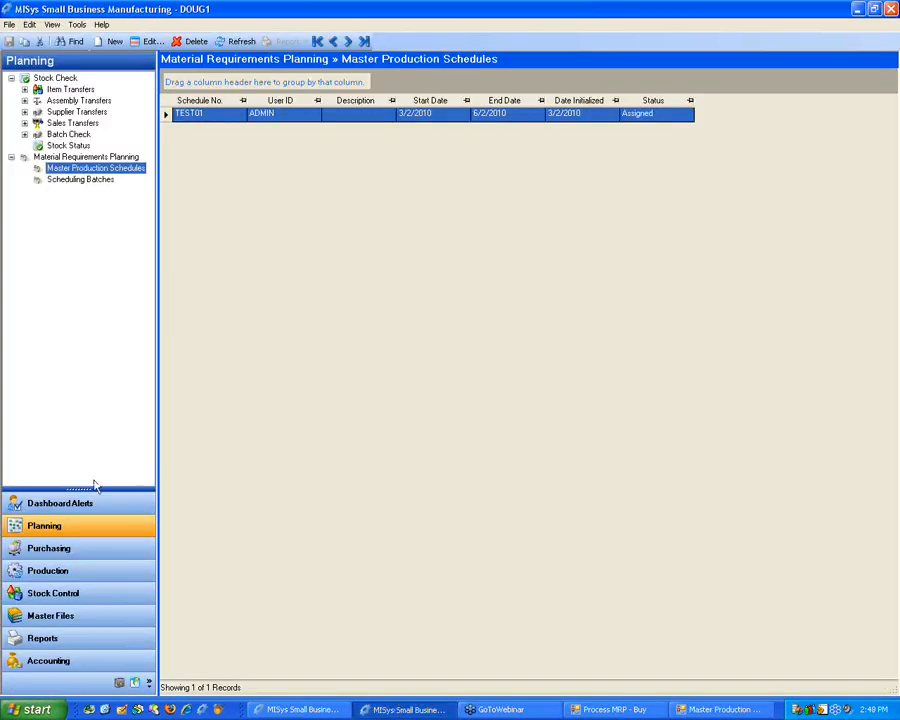
left_click(62, 572)
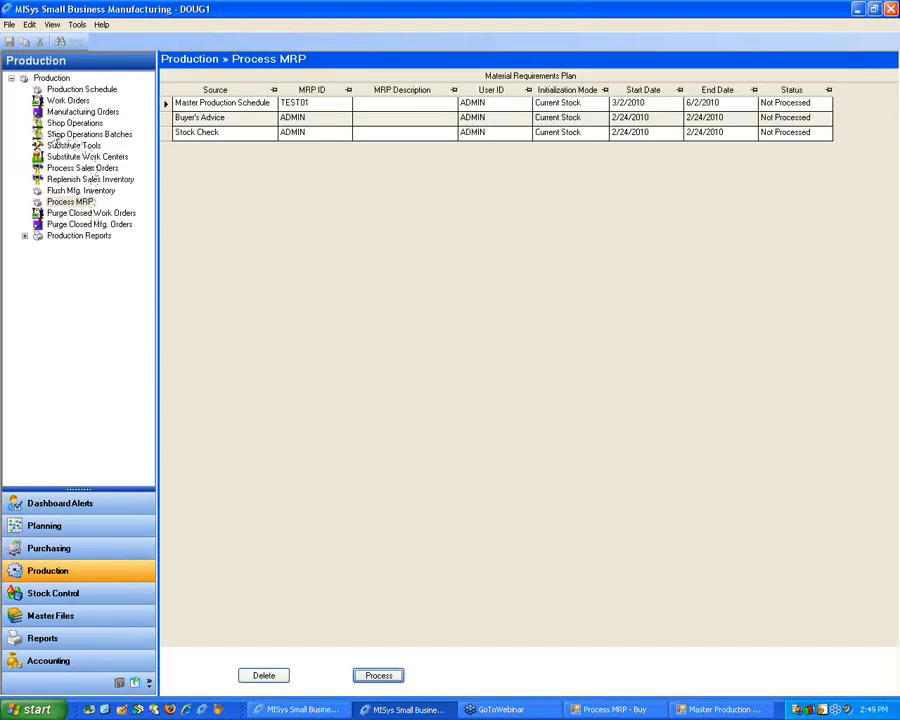
left_click(70, 101)
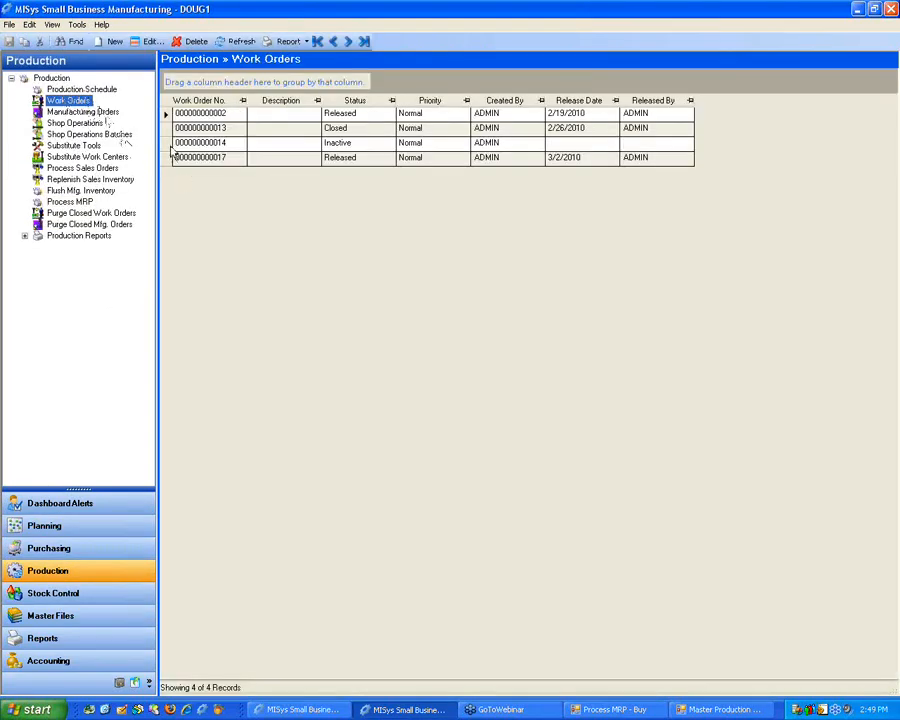
left_click(165, 115)
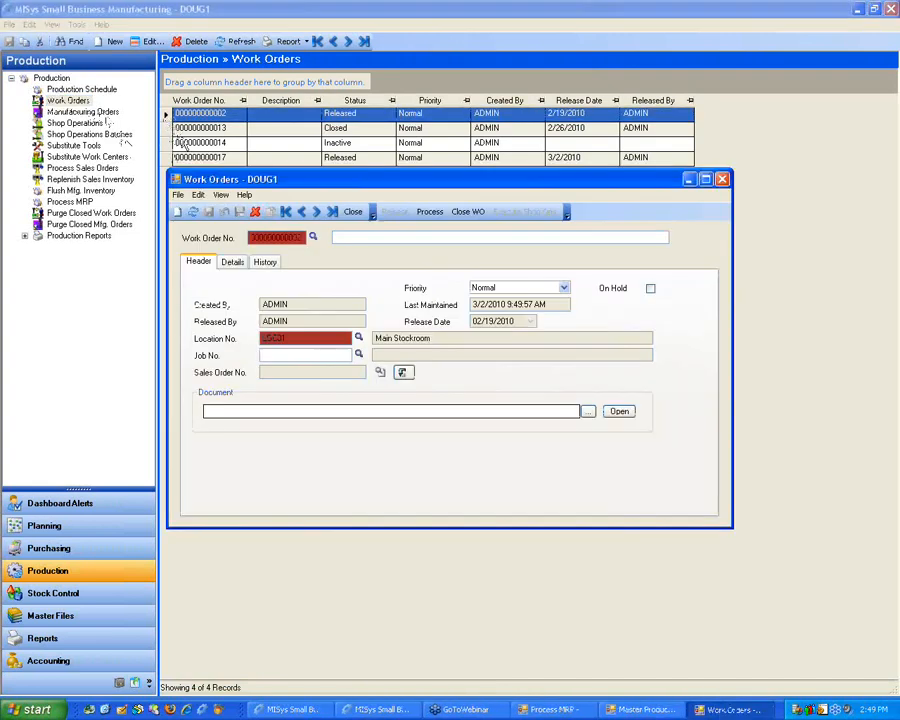
left_click(231, 262)
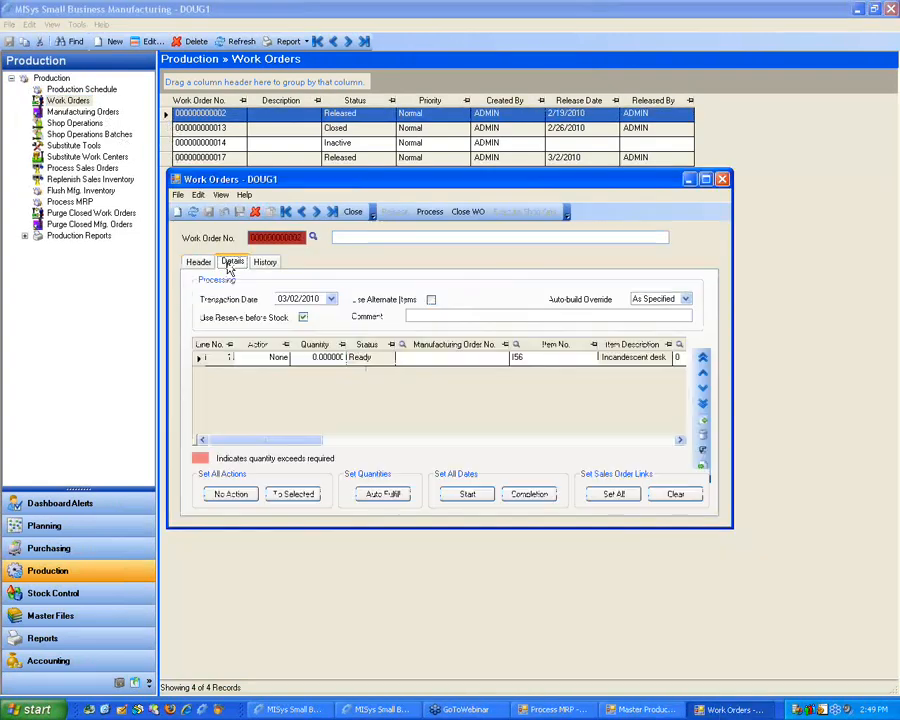
Add a second work order line for item I50 with BOM revision A and an ordered quantity of 10.
right_click(333, 401)
left_click(365, 451)
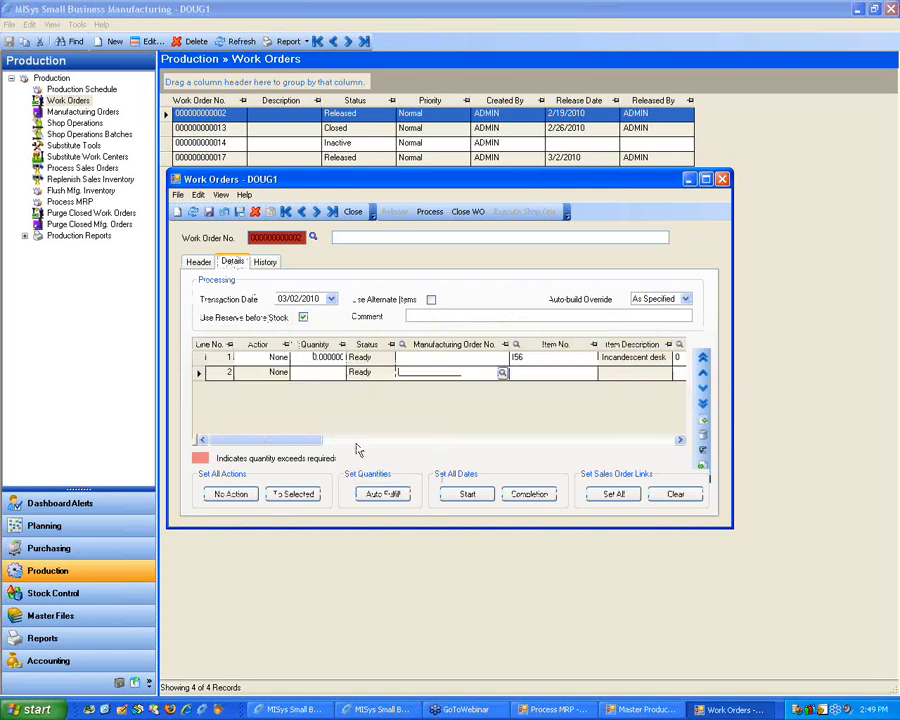
left_click(518, 372)
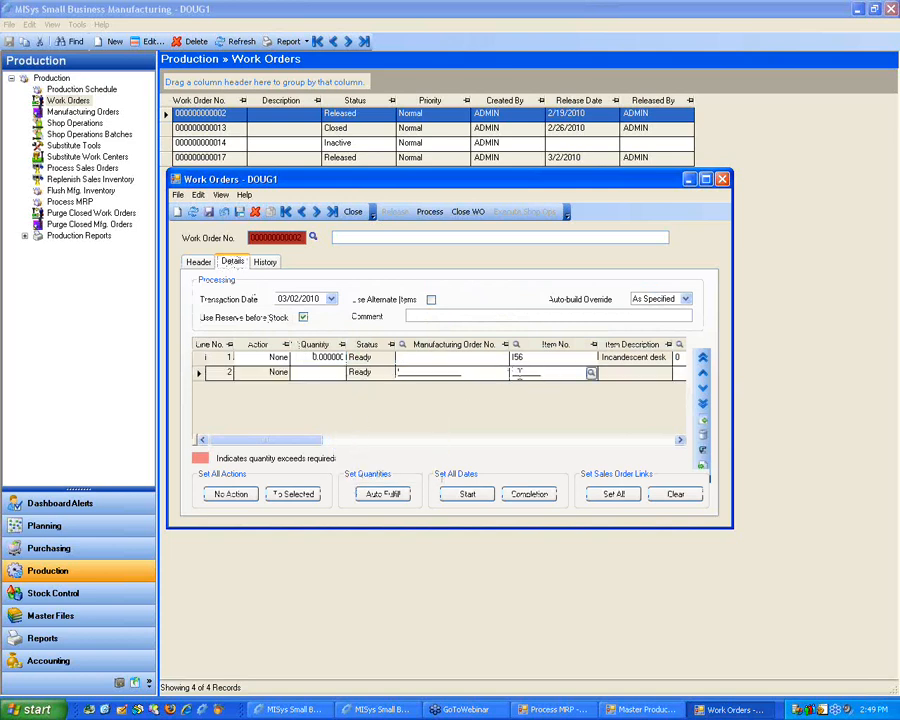
type("I50")
key("Tab")
type("A")
key("Tab")
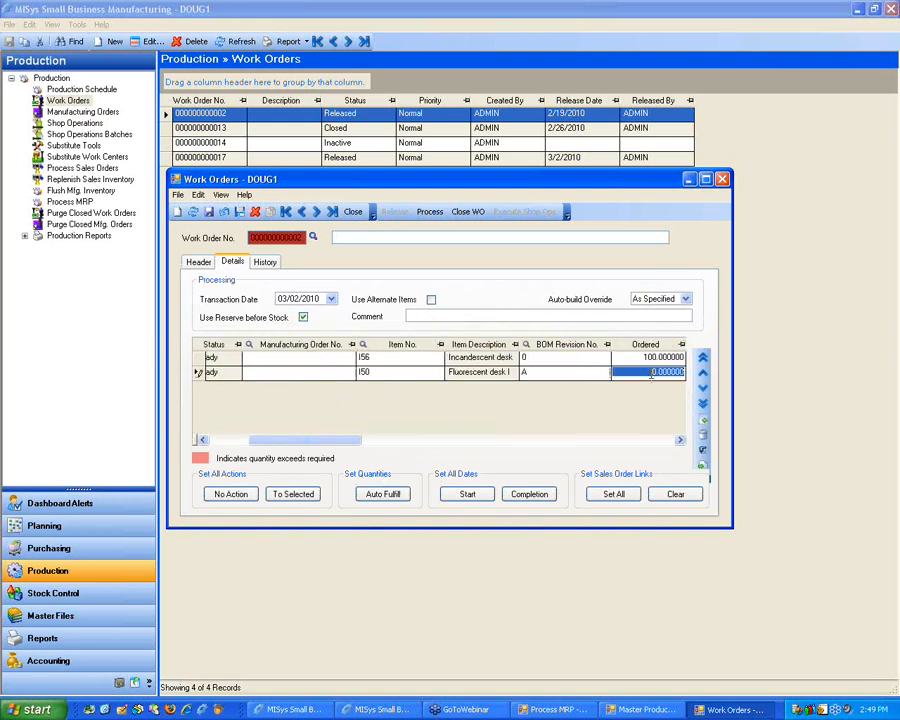
type("10")
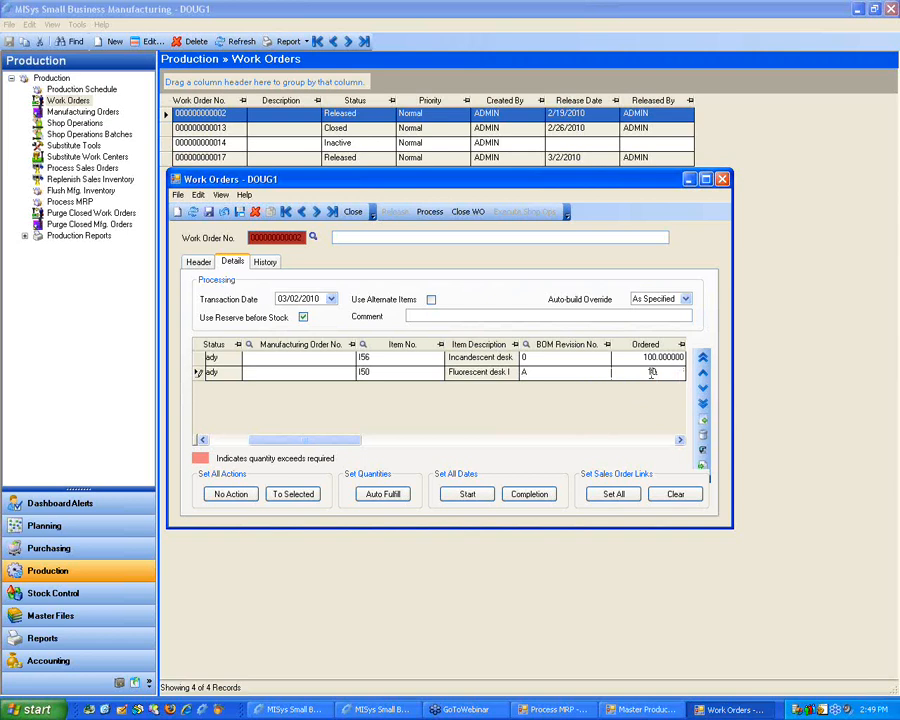
key("Tab")
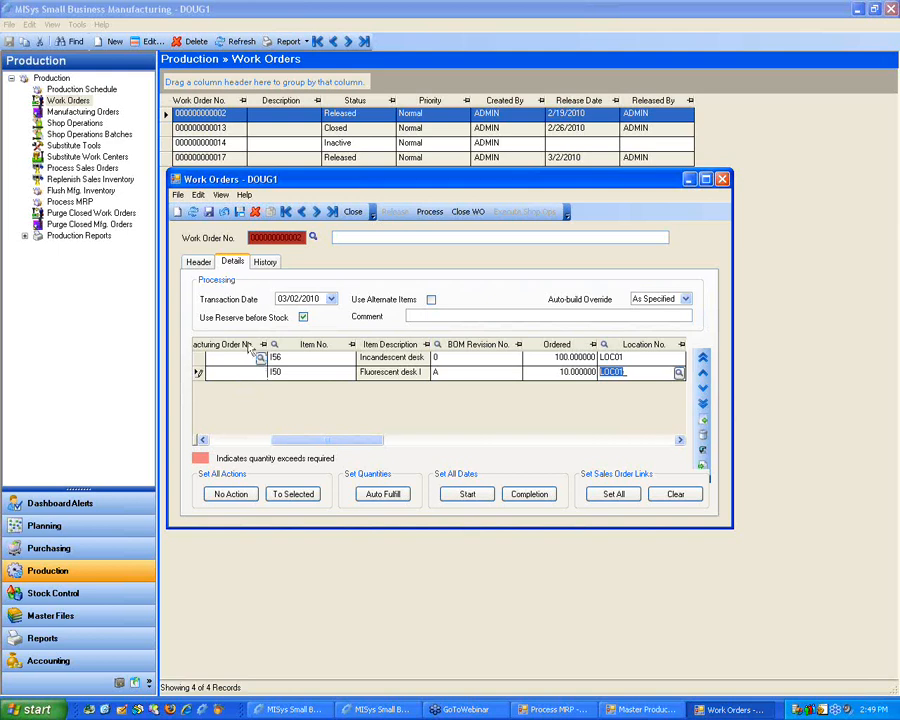
Try to save the work order, and set the I50 line's start date to 3/3/2010 and completion date to 3/8/2010.
left_click(209, 212)
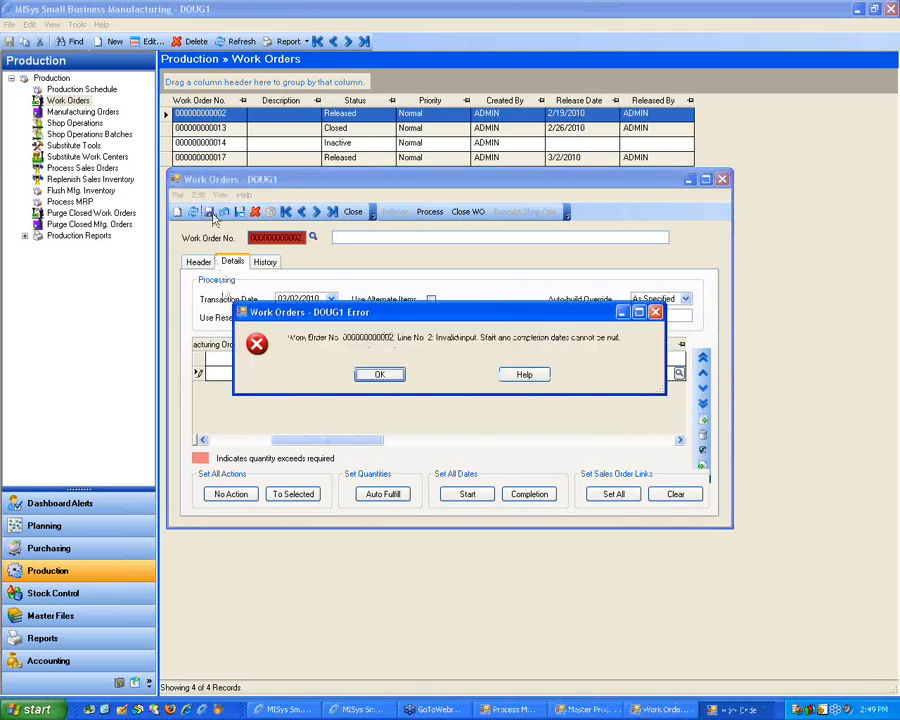
left_click(386, 377)
left_click_drag(339, 441, 548, 441)
left_click(564, 374)
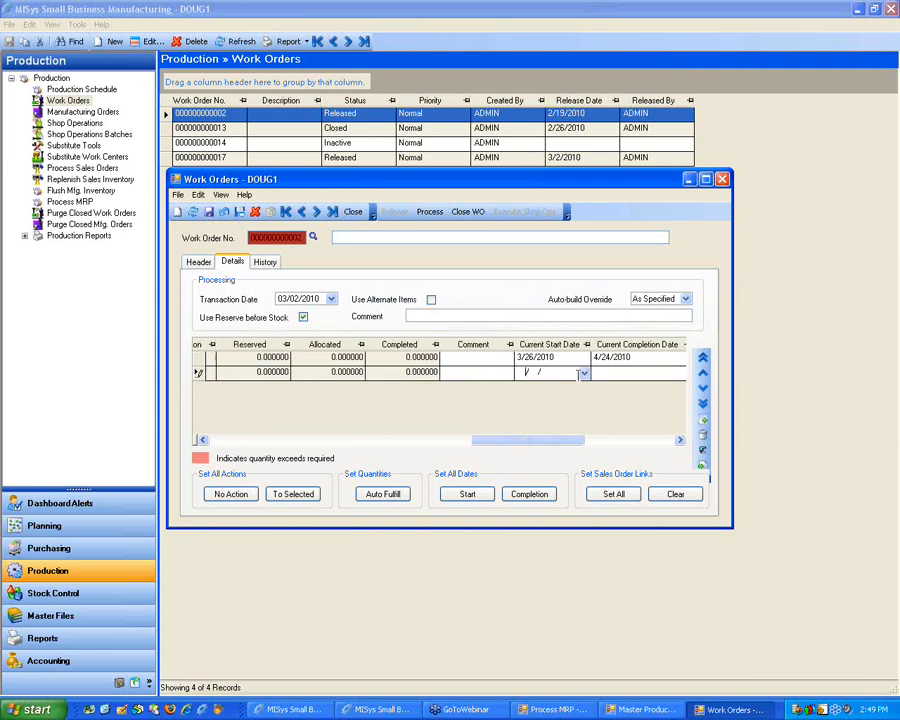
left_click(585, 373)
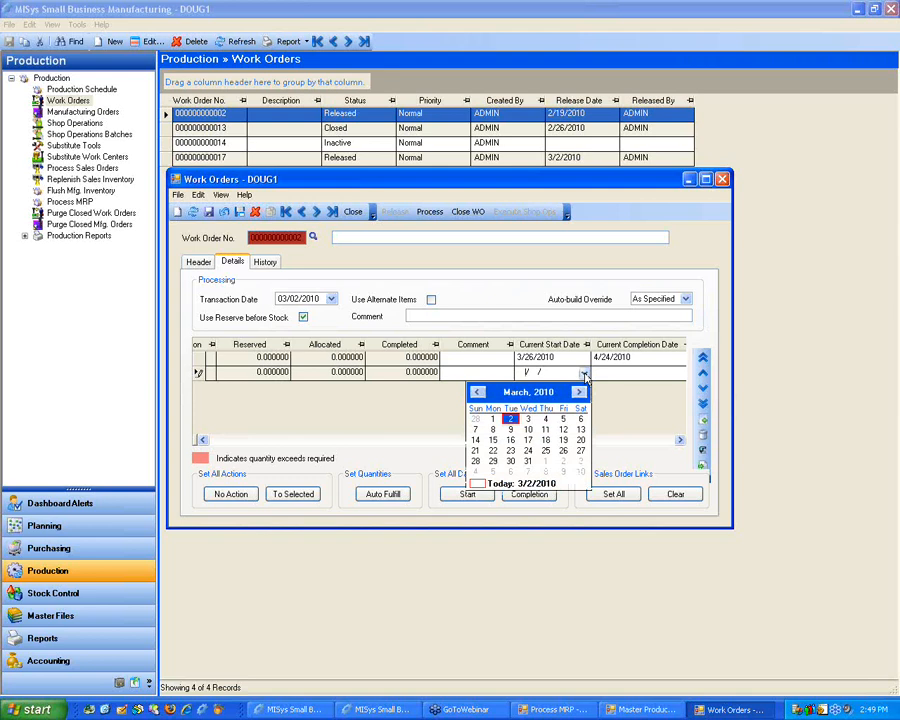
left_click(528, 422)
left_click(629, 374)
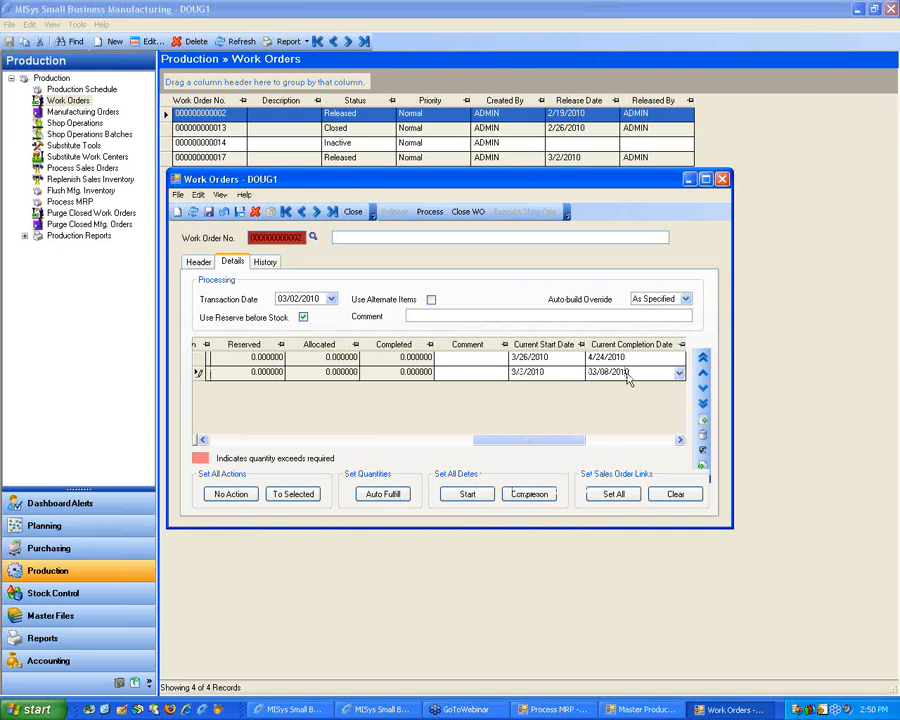
Set the I56 line's action to Complete and save the work order.
left_click_drag(626, 373, 275, 430)
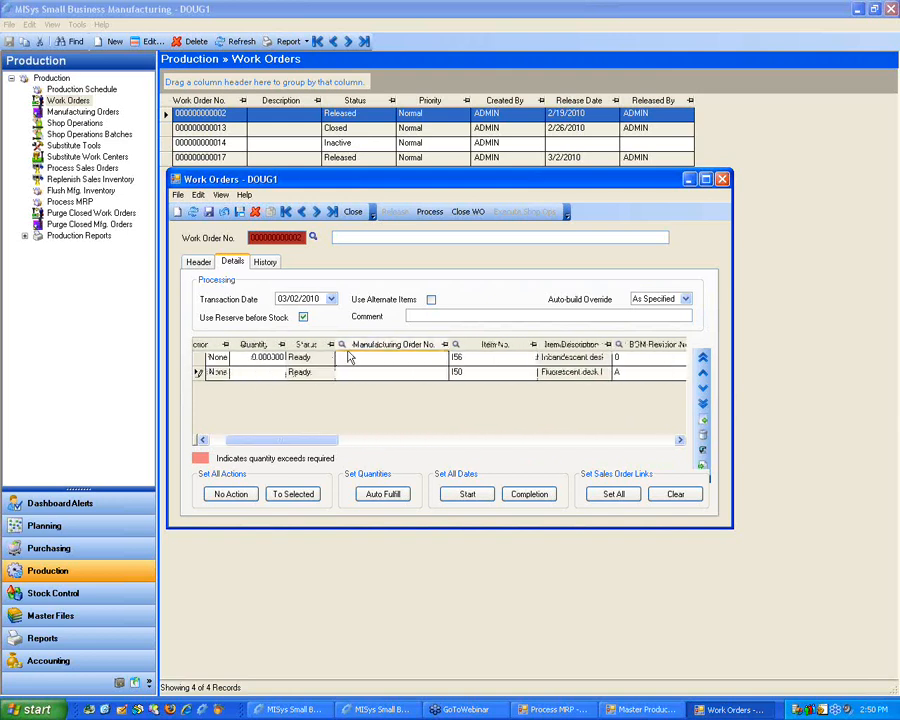
left_click(388, 360)
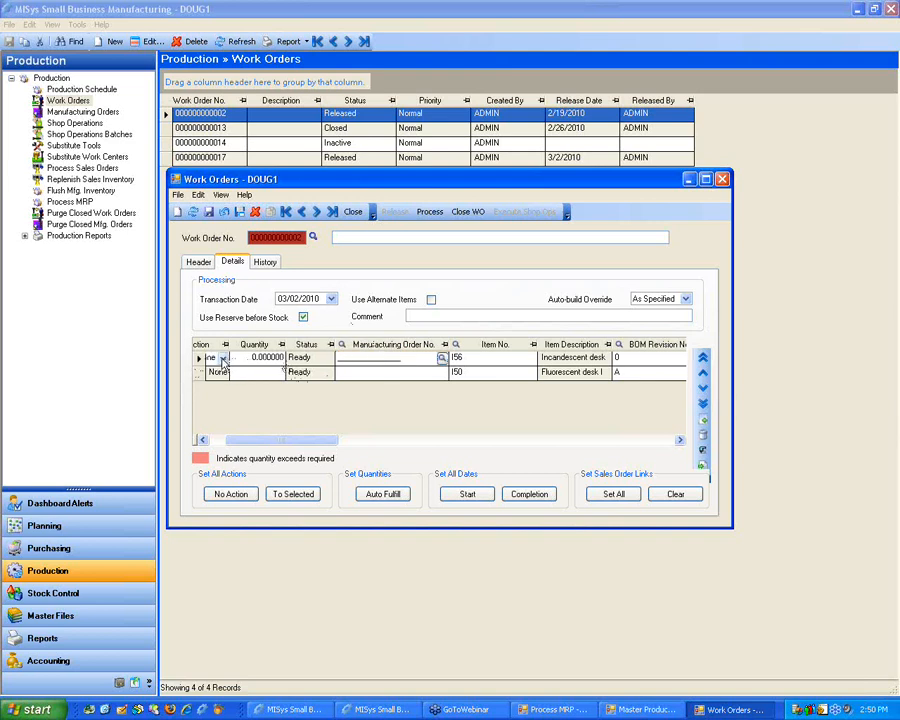
left_click(218, 358)
left_click(222, 401)
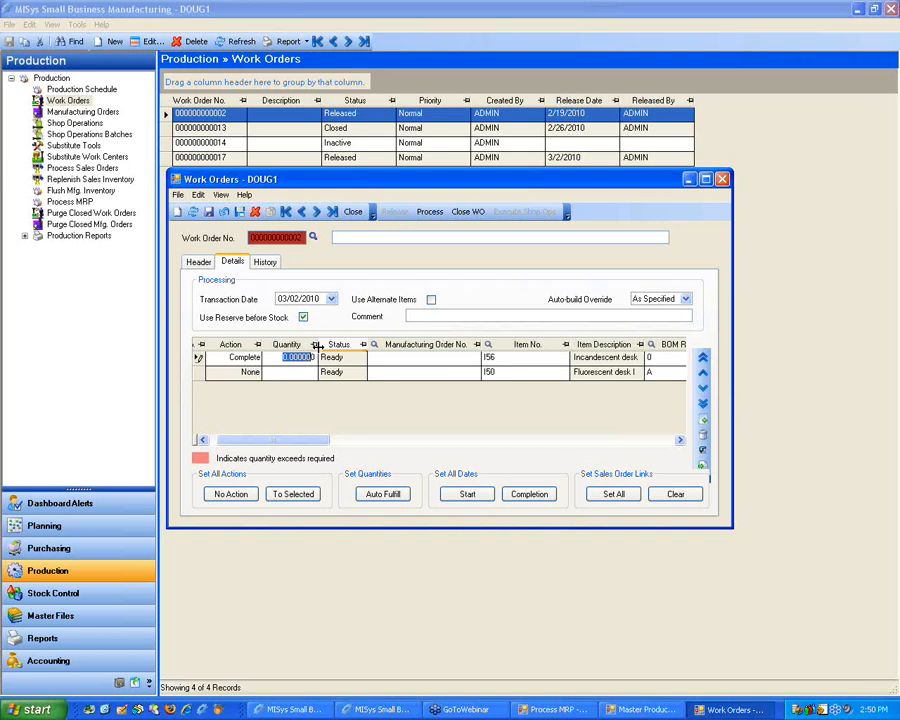
left_click(250, 372)
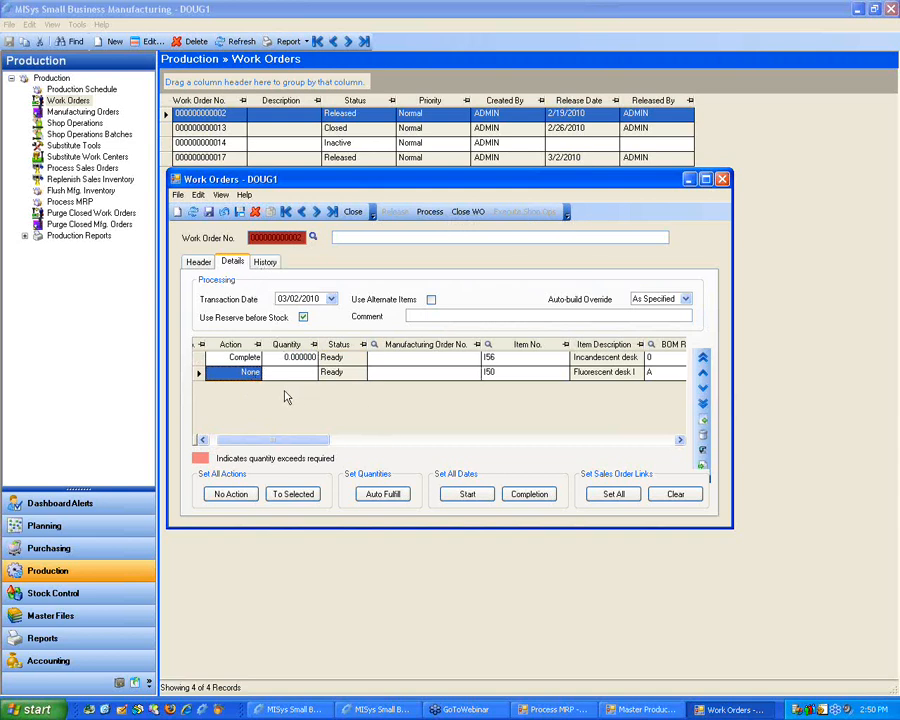
left_click(210, 212)
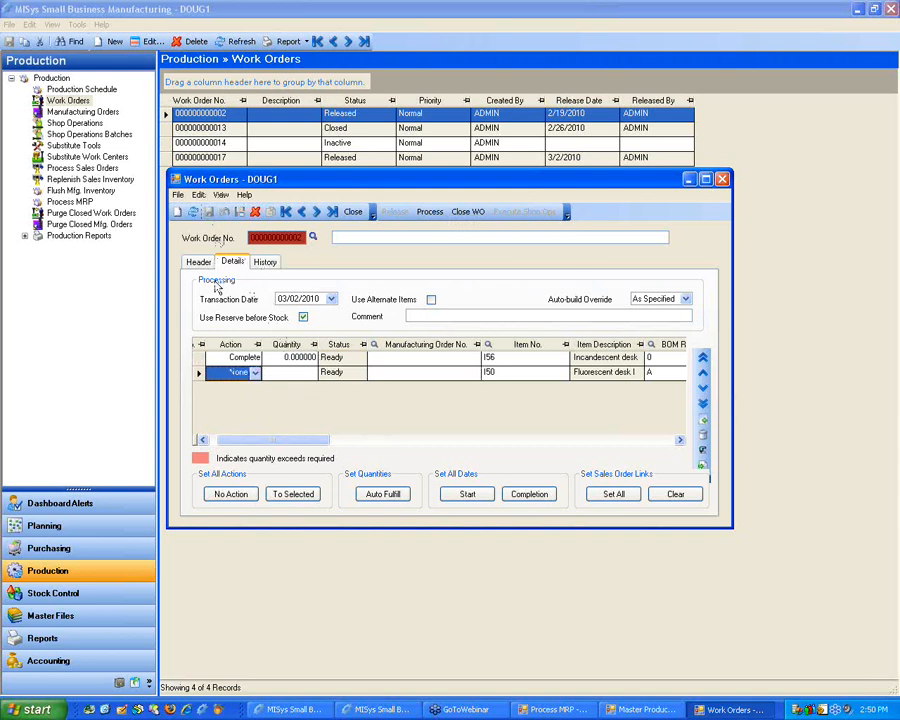
Enter a quantity of 10 for I56, and set the I50 line's action to Complete with a quantity of 1.
left_click(277, 357)
left_click(277, 357)
type("10.")
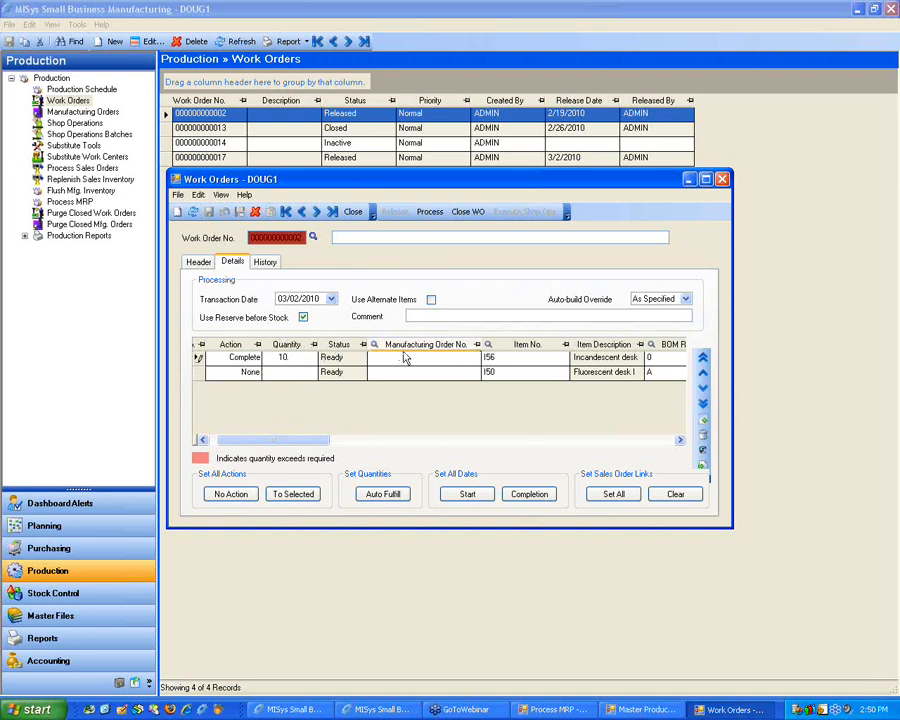
left_click(405, 358)
left_click(287, 374)
left_click(255, 374)
left_click(218, 415)
left_click(293, 372)
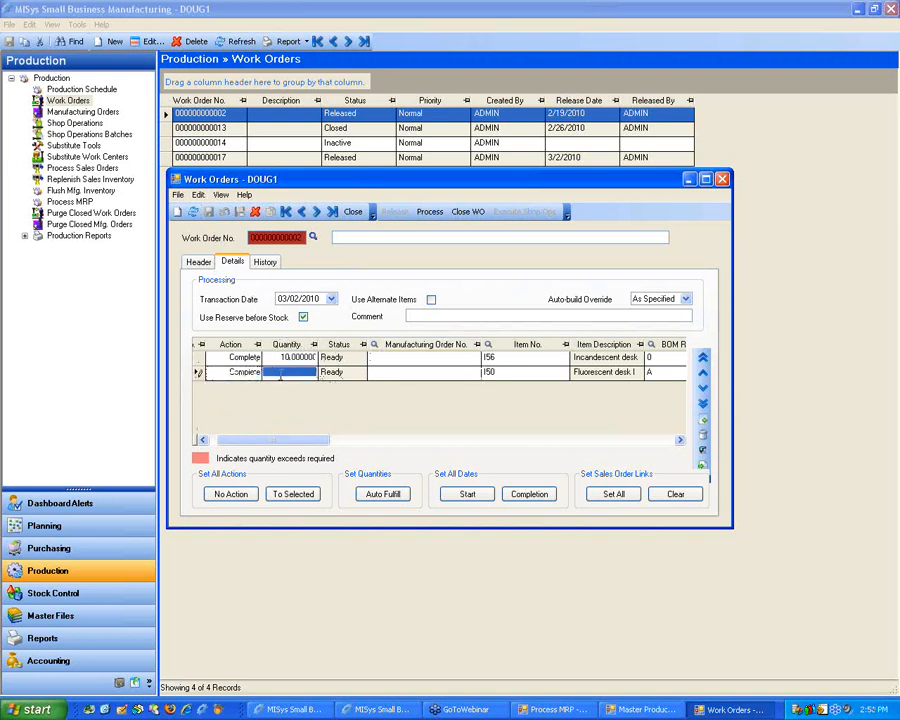
left_click(428, 370)
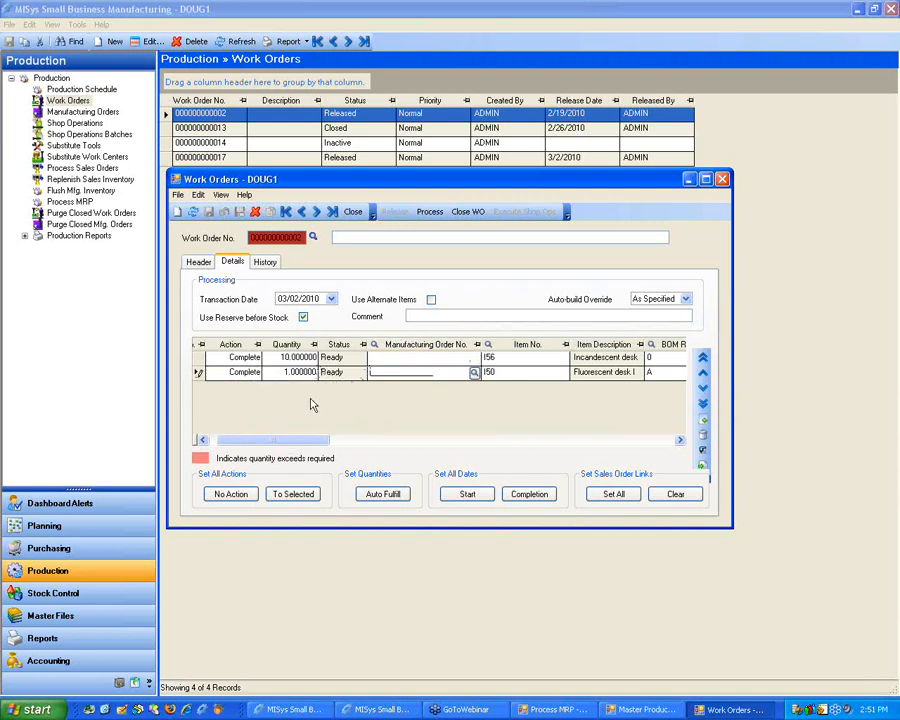
Process the completions of both work order lines.
left_click(430, 213)
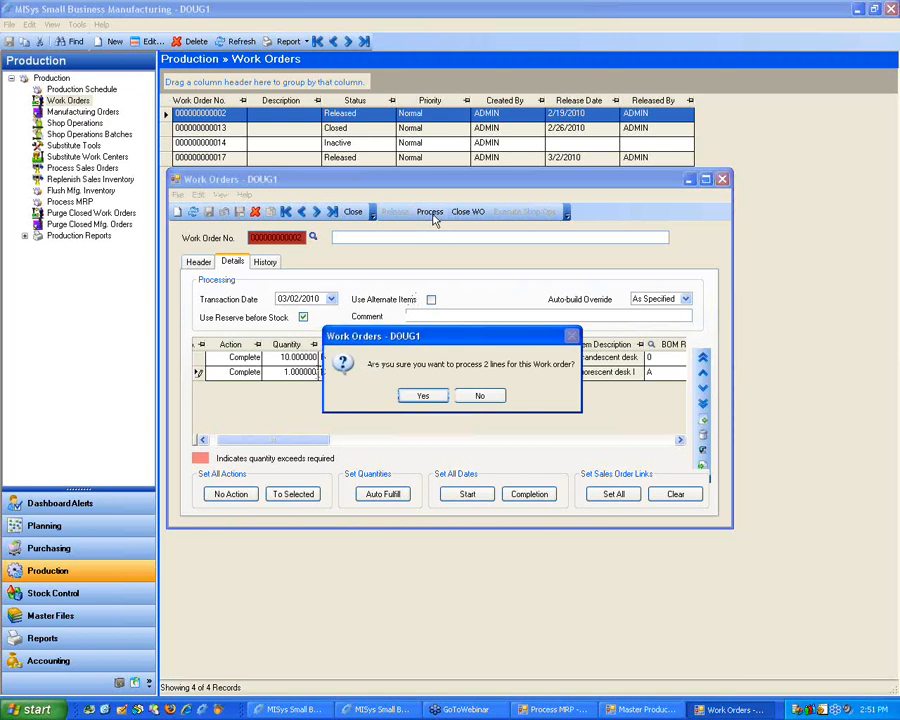
left_click(423, 395)
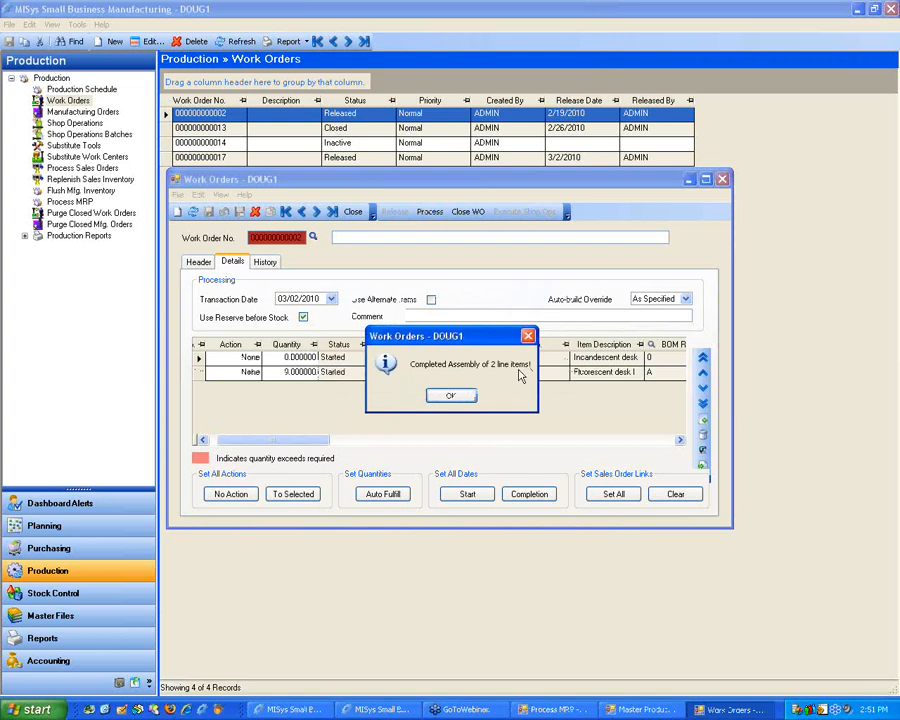
left_click(451, 397)
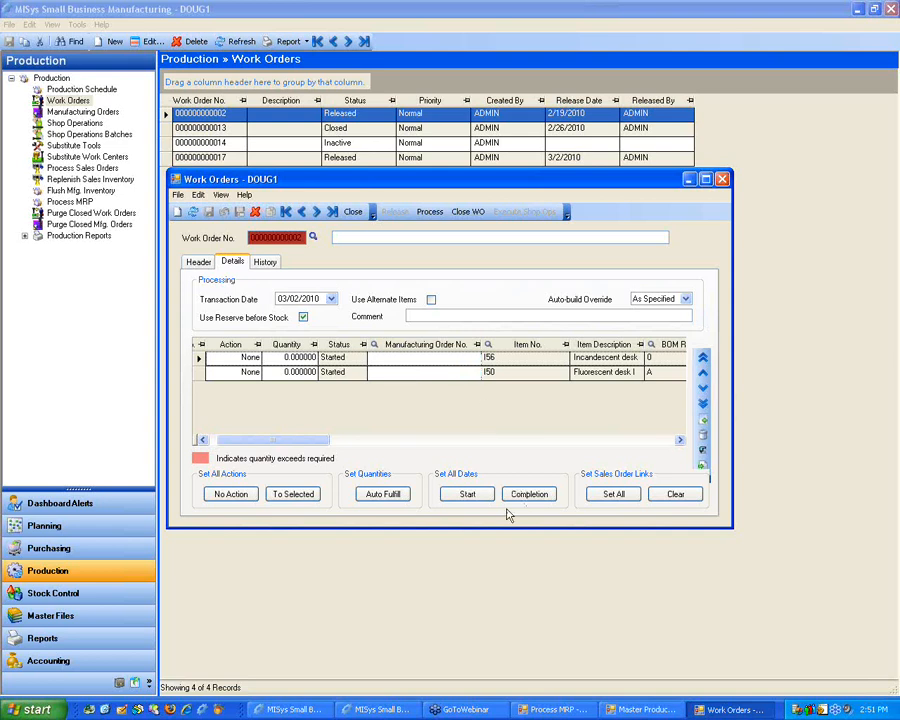
Start a new scheduling batch under Material Requirements Planning in the Planning module.
left_click(374, 711)
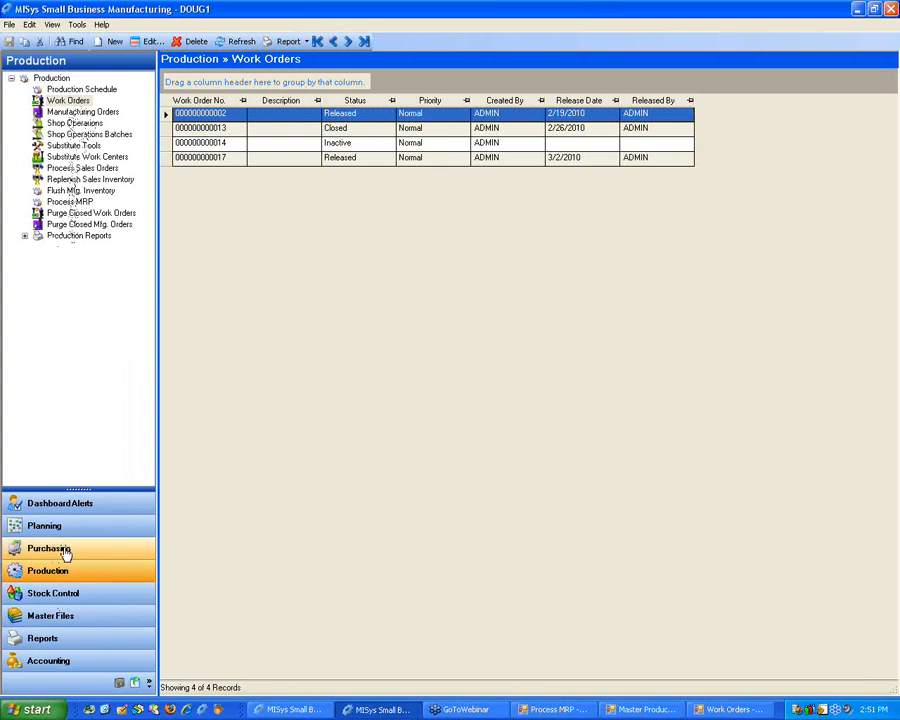
left_click(40, 525)
left_click(82, 181)
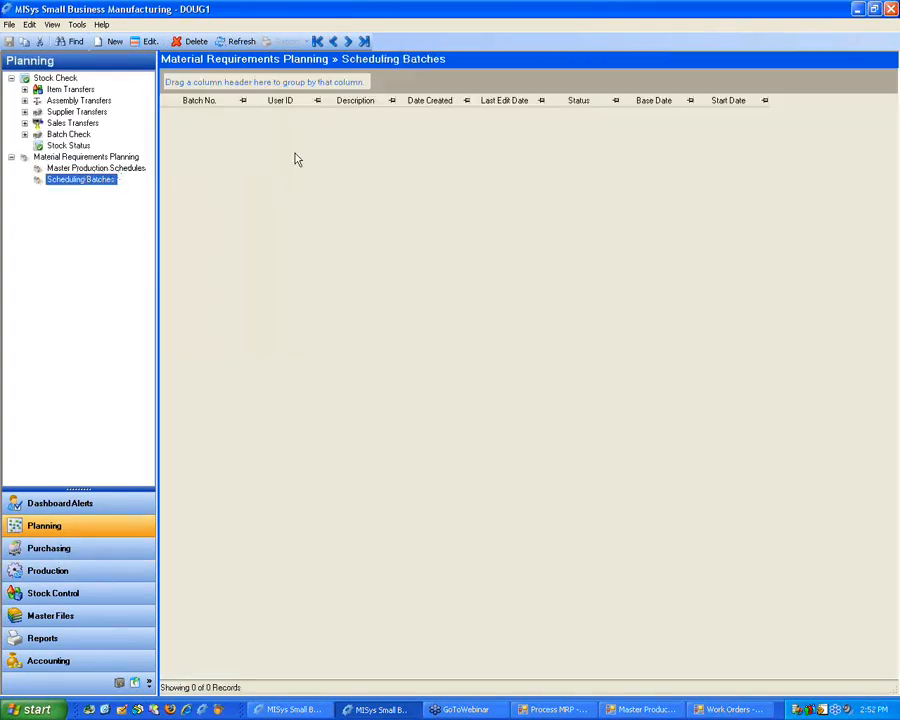
left_click(113, 42)
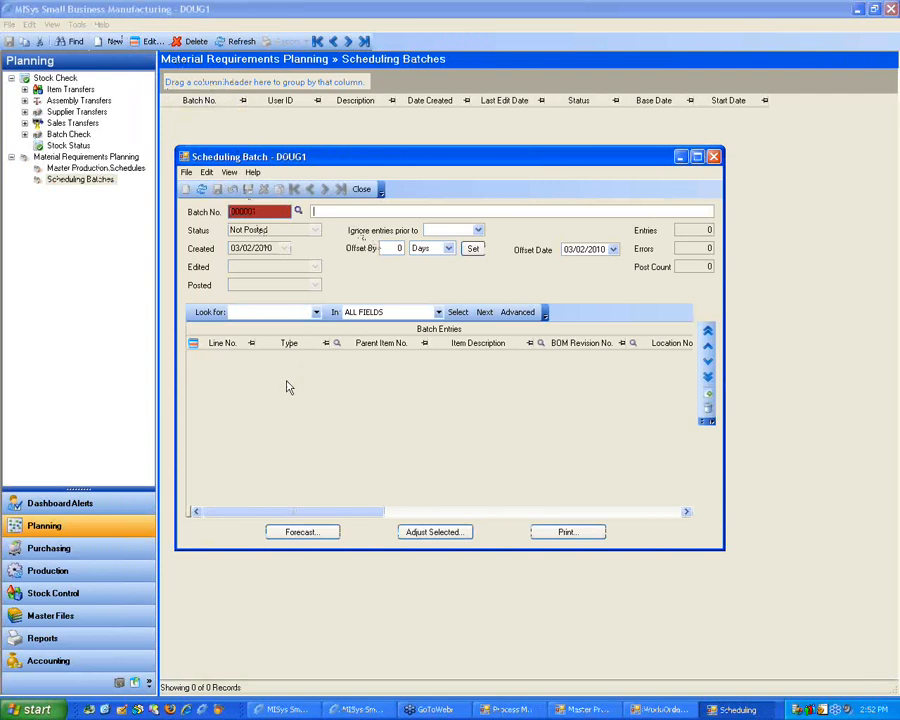
Start a sales forecast retrieval for the batch and include the sales locations Central warehouse - Seattle and Portland Office.
left_click(310, 534)
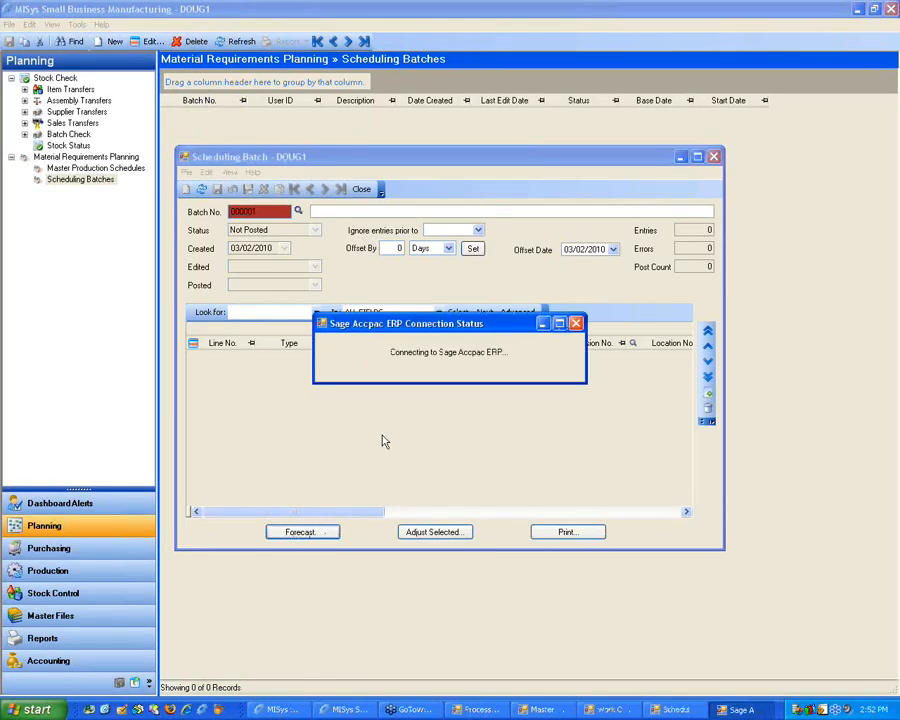
left_click_drag(405, 191, 467, 178)
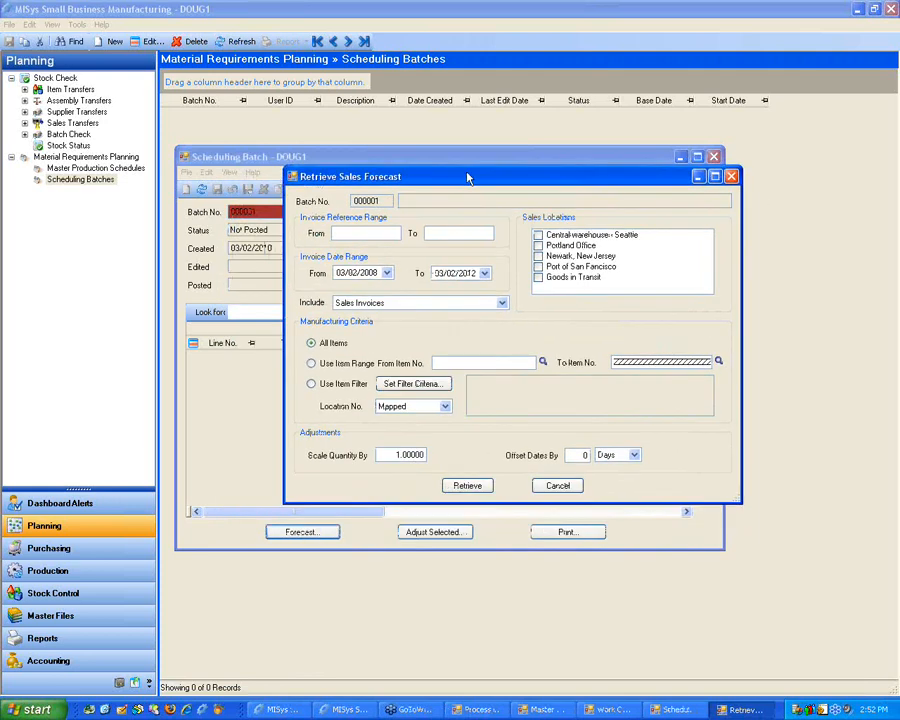
left_click(351, 232)
left_click_drag(444, 179, 482, 148)
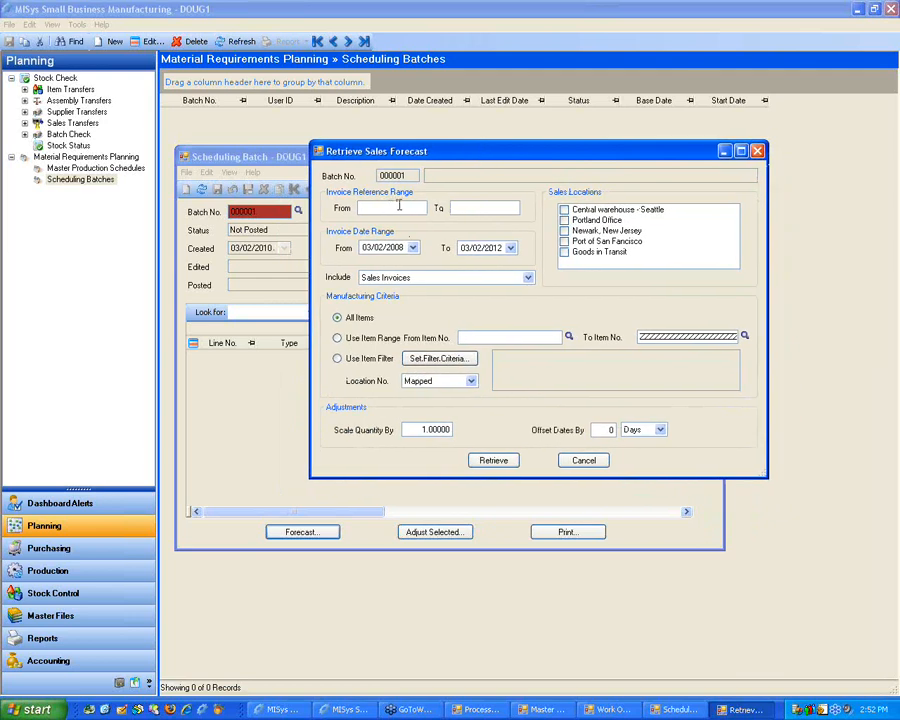
left_click(564, 212)
left_click(564, 210)
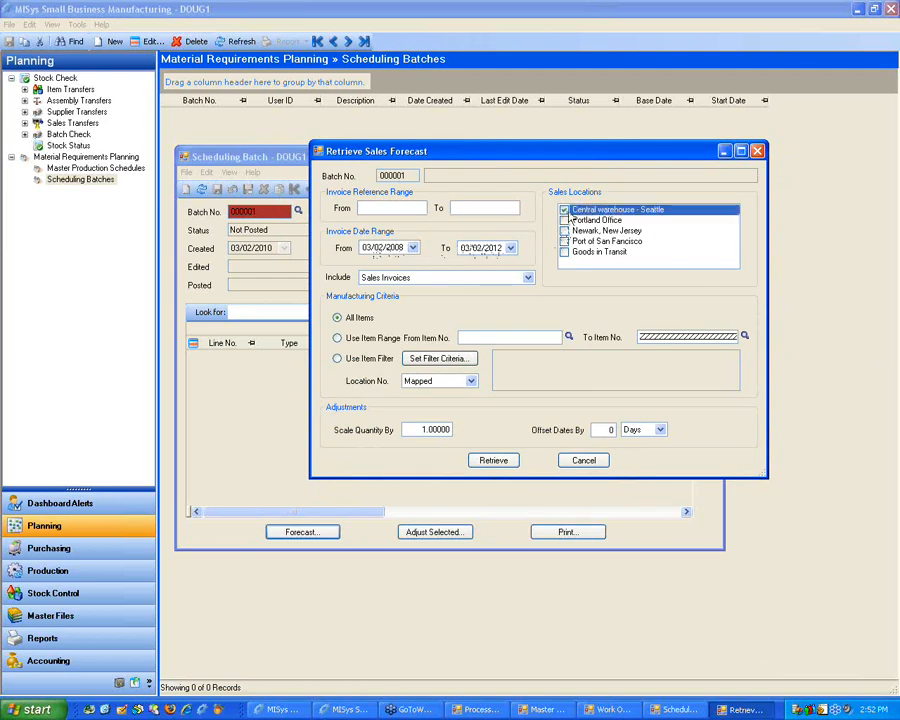
key("Down")
key("space")
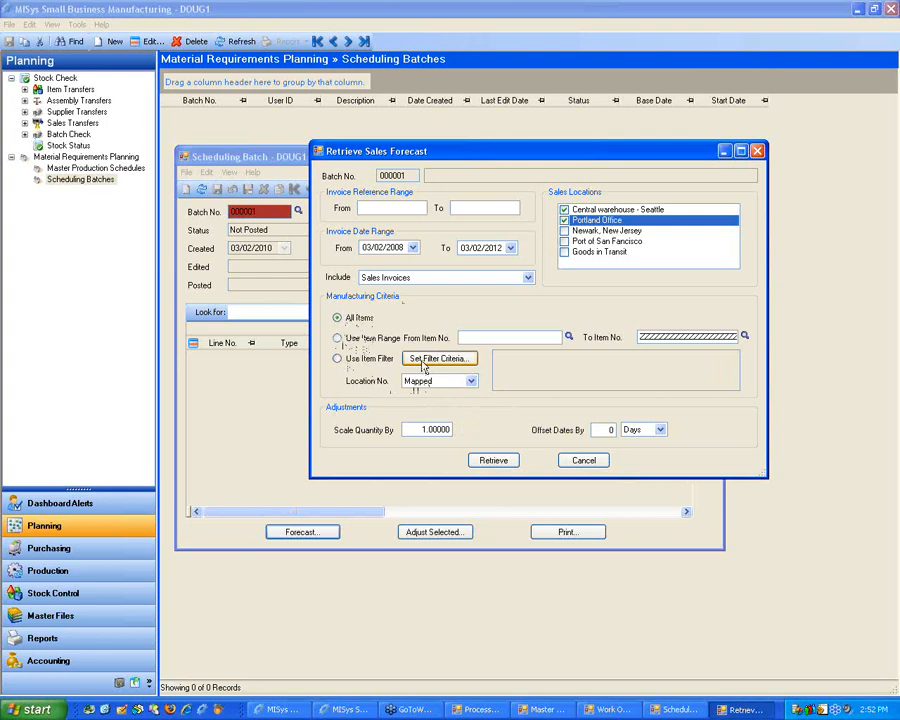
Retrieve the sales forecast from sales invoices for all items, keeping the location set to Mapped.
left_click(338, 360)
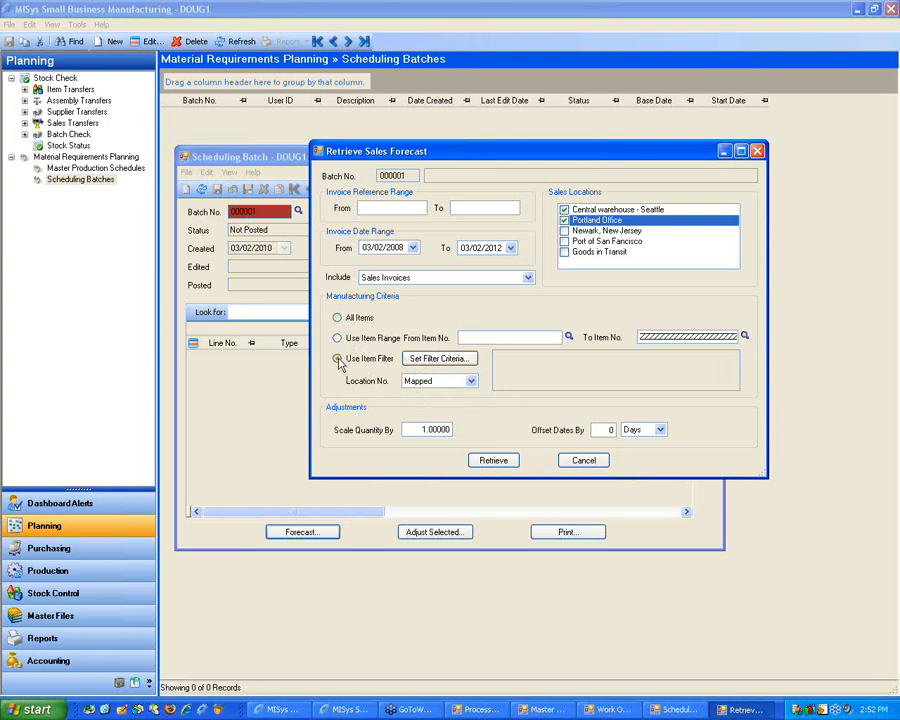
left_click(339, 317)
left_click(470, 381)
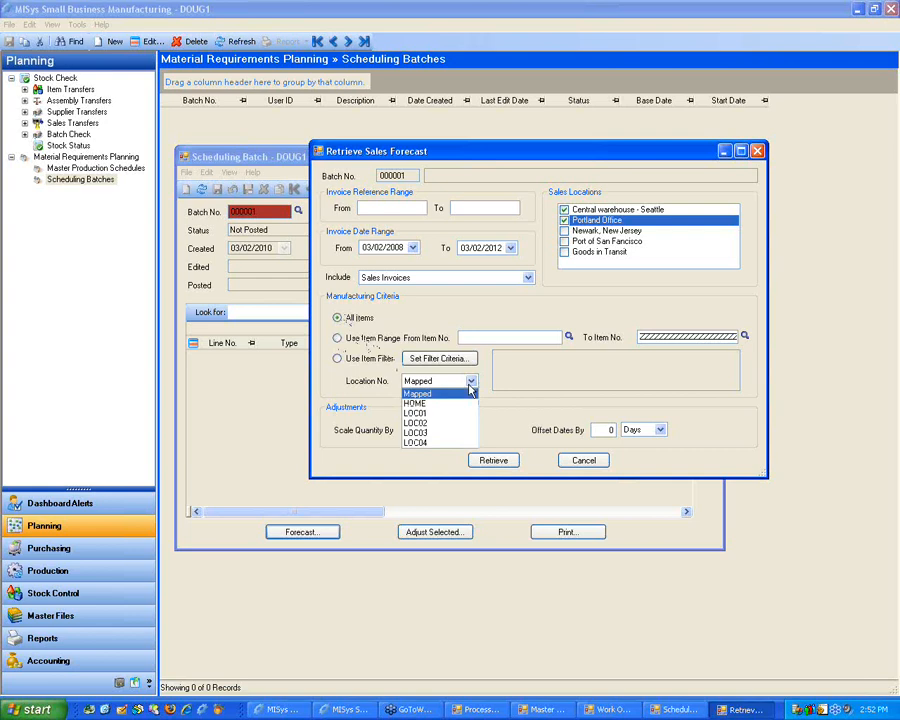
left_click(470, 386)
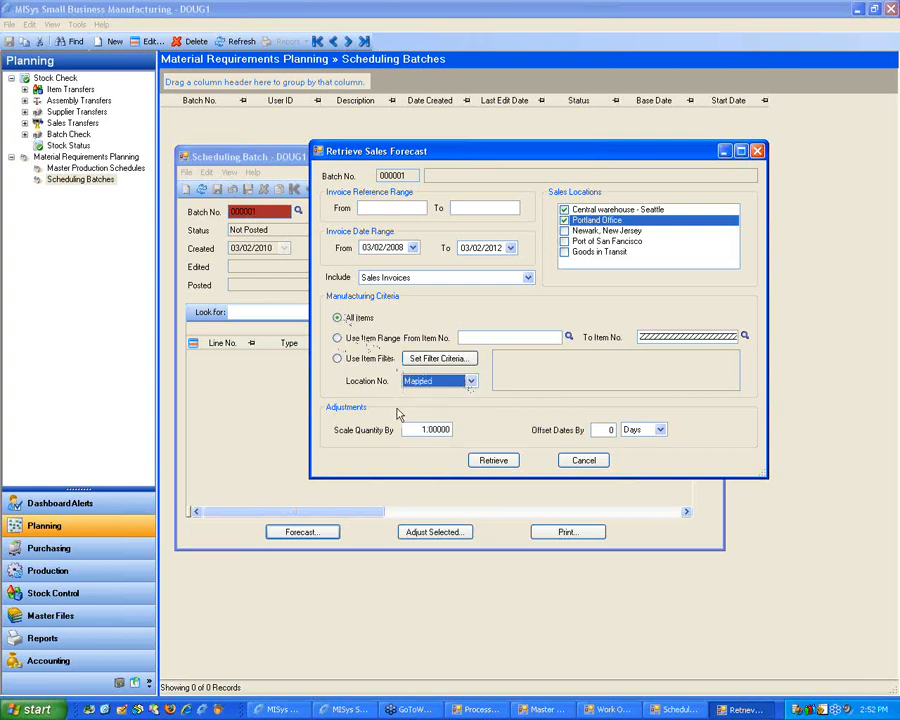
left_click(491, 465)
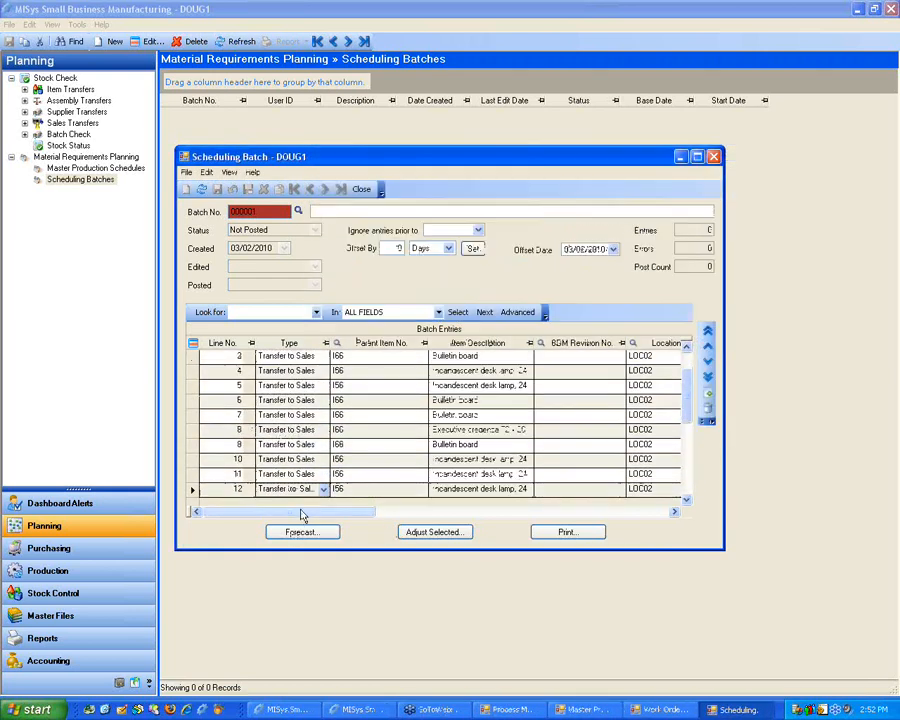
Review the retrieved entries' quantities and dates, and try adjusting the selected entries with a quantity scale of +10.
left_click_drag(302, 519, 431, 519)
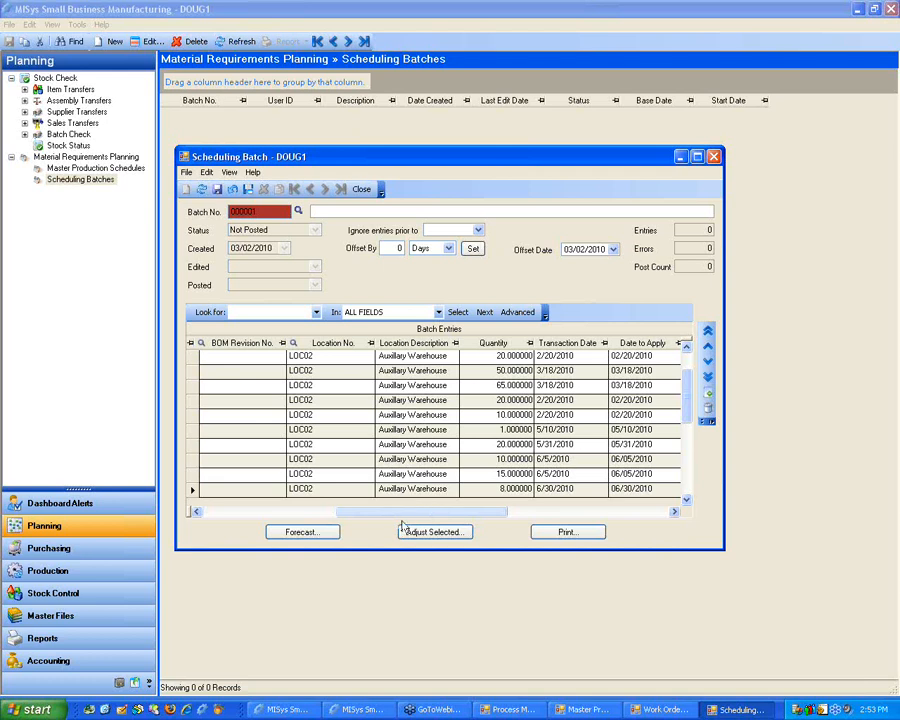
left_click_drag(426, 512, 405, 515)
left_click(430, 535)
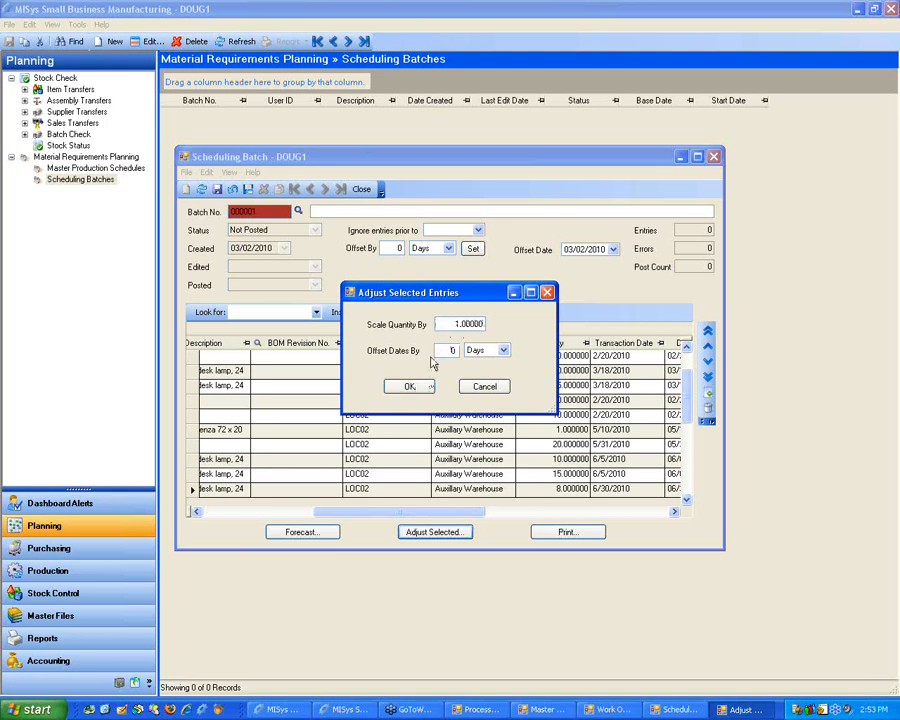
left_click_drag(442, 324, 519, 324)
type("+10")
left_click(399, 387)
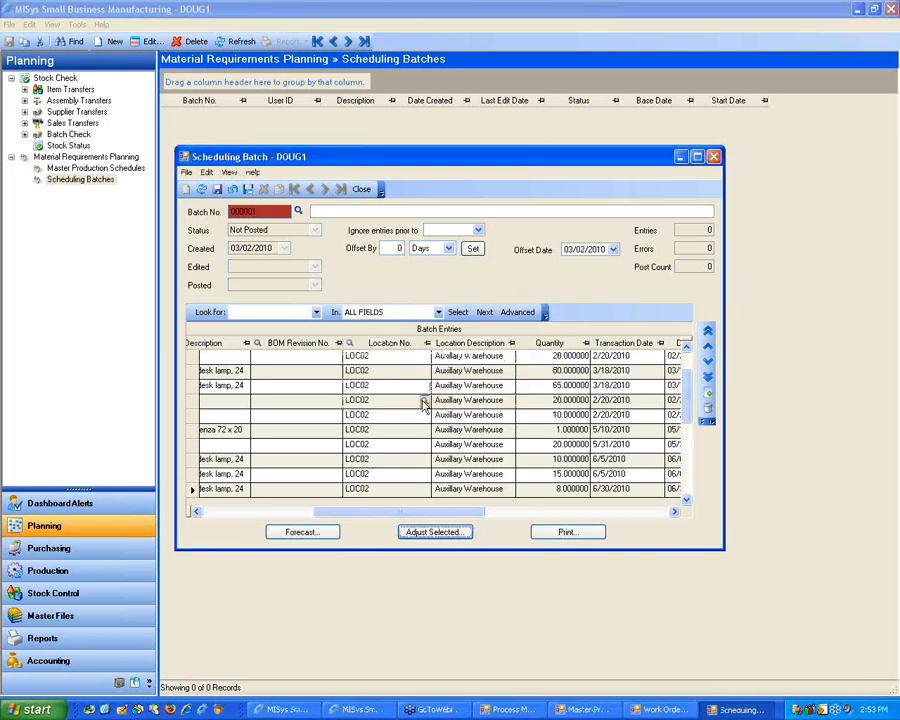
Return to the first batch entries and save the new scheduling batch.
left_click_drag(402, 514, 295, 512)
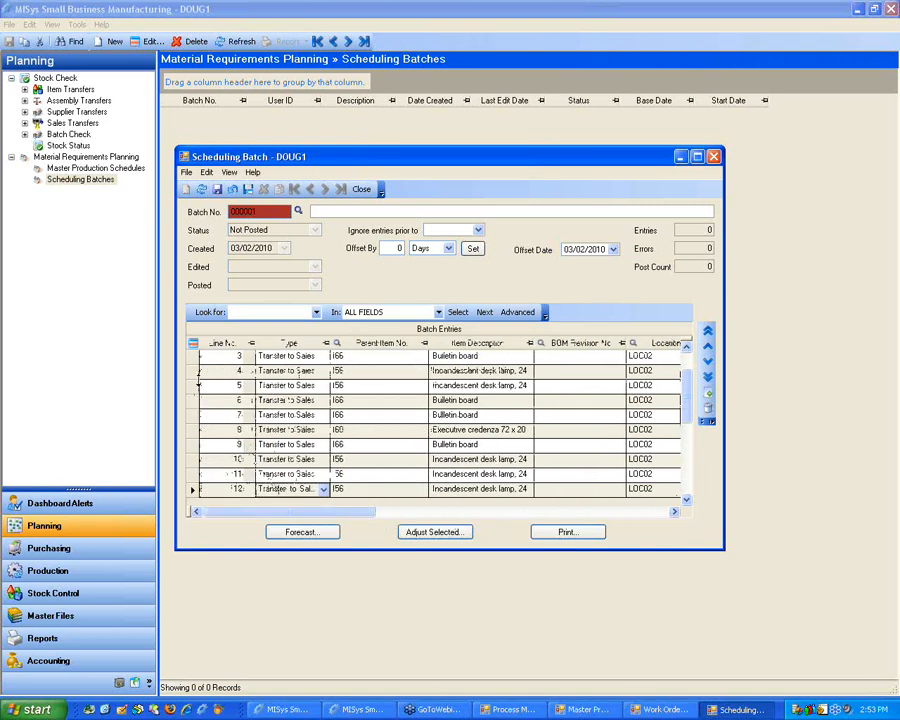
scroll(217, 392, "up", 1)
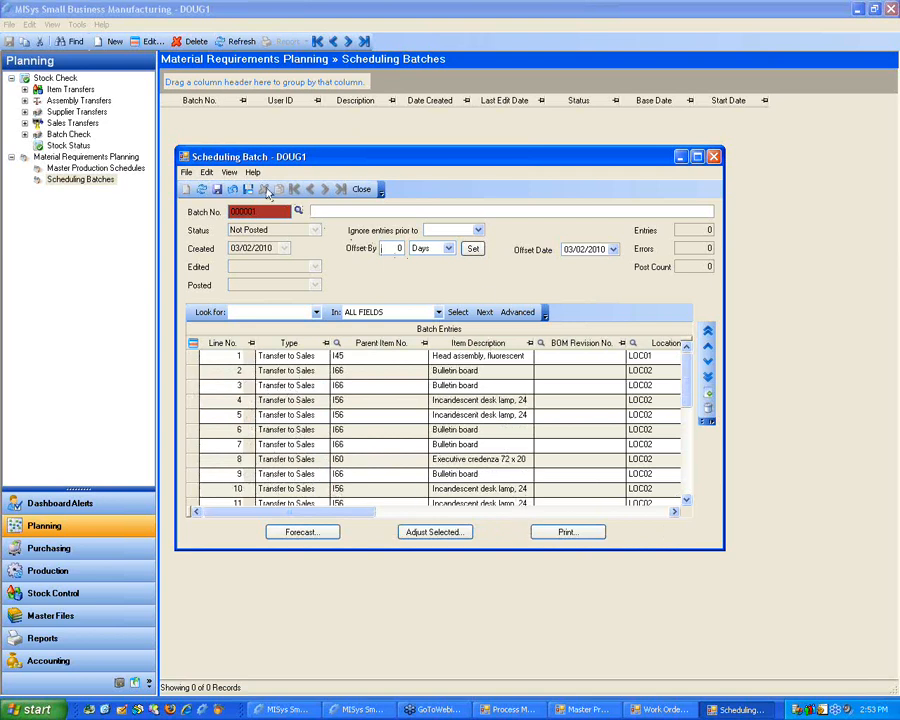
left_click(217, 189)
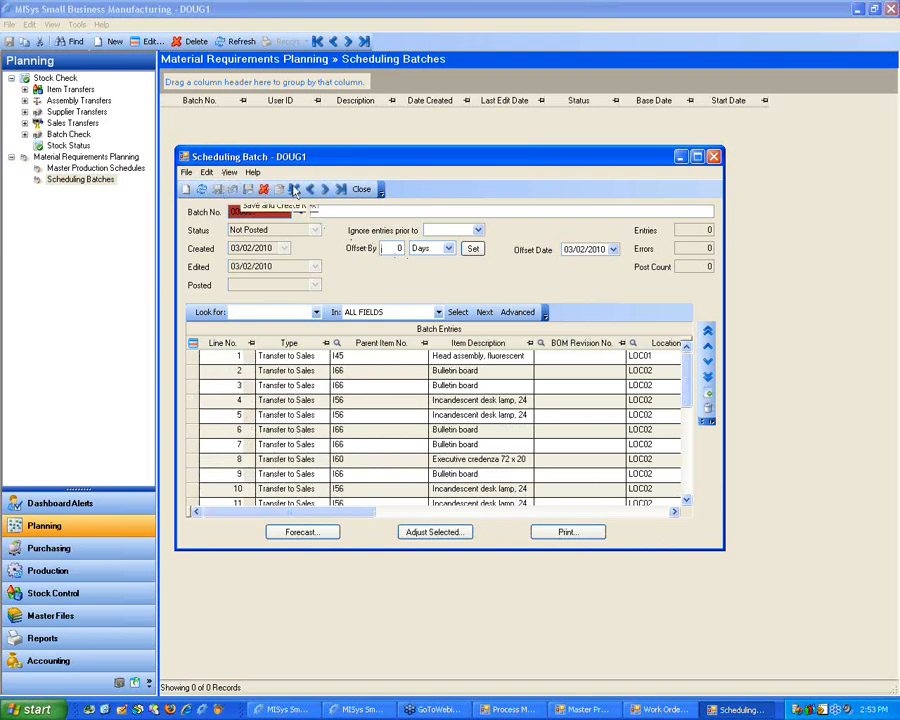
left_click(714, 158)
Add a new line to the batch, look through its transaction types, and close the batch without saving the line.
right_click(196, 376)
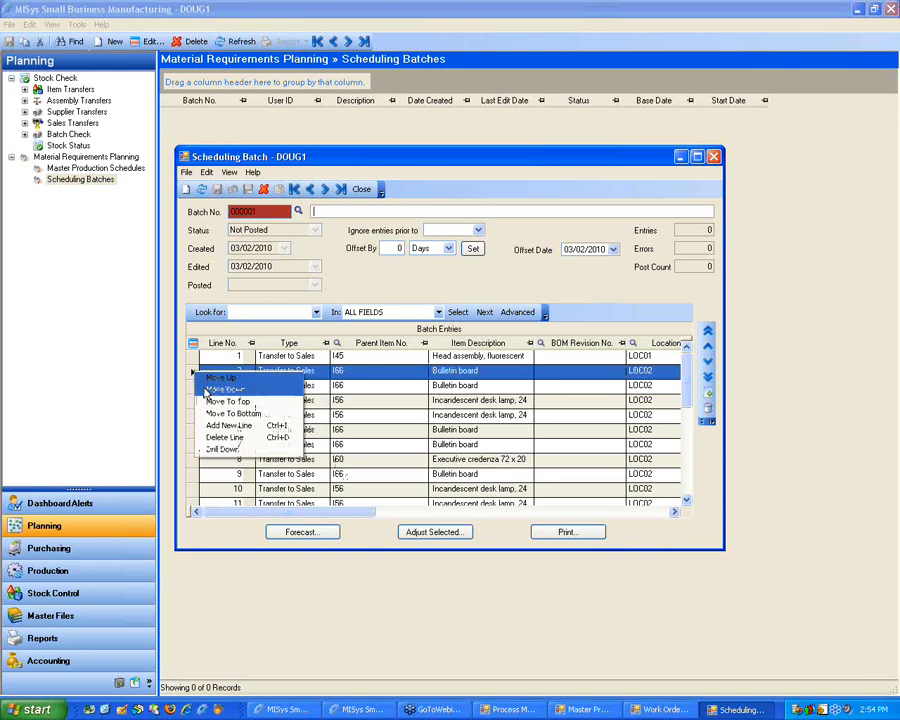
left_click(212, 414)
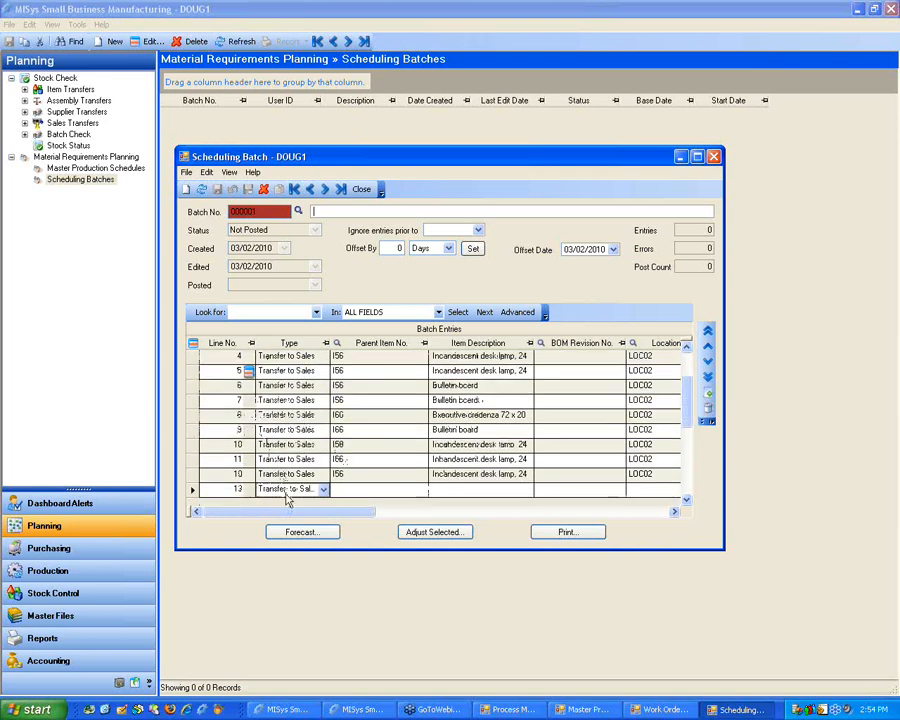
left_click(323, 489)
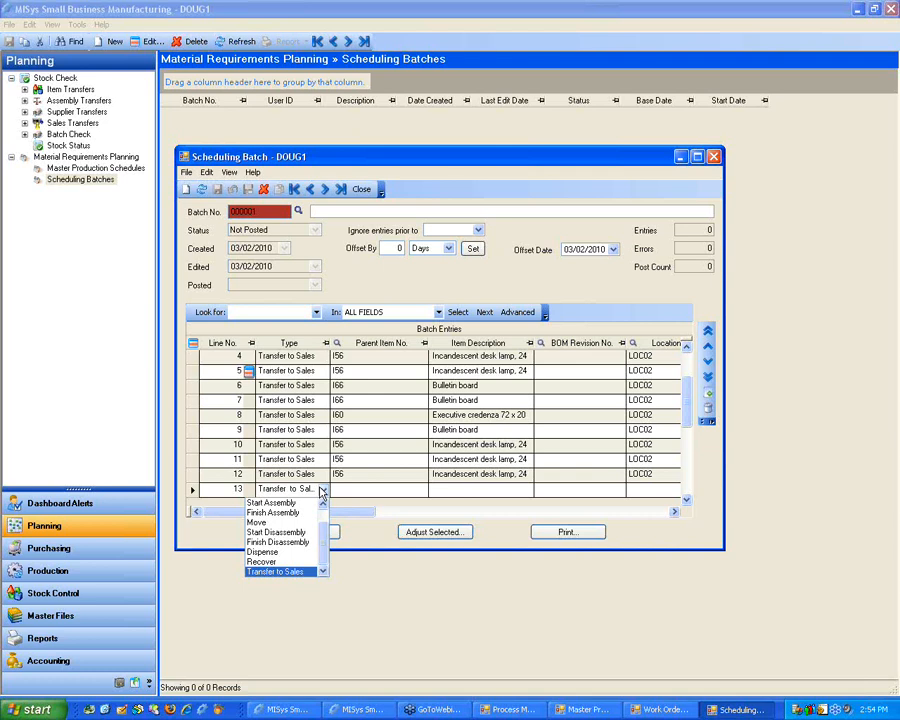
left_click(436, 280)
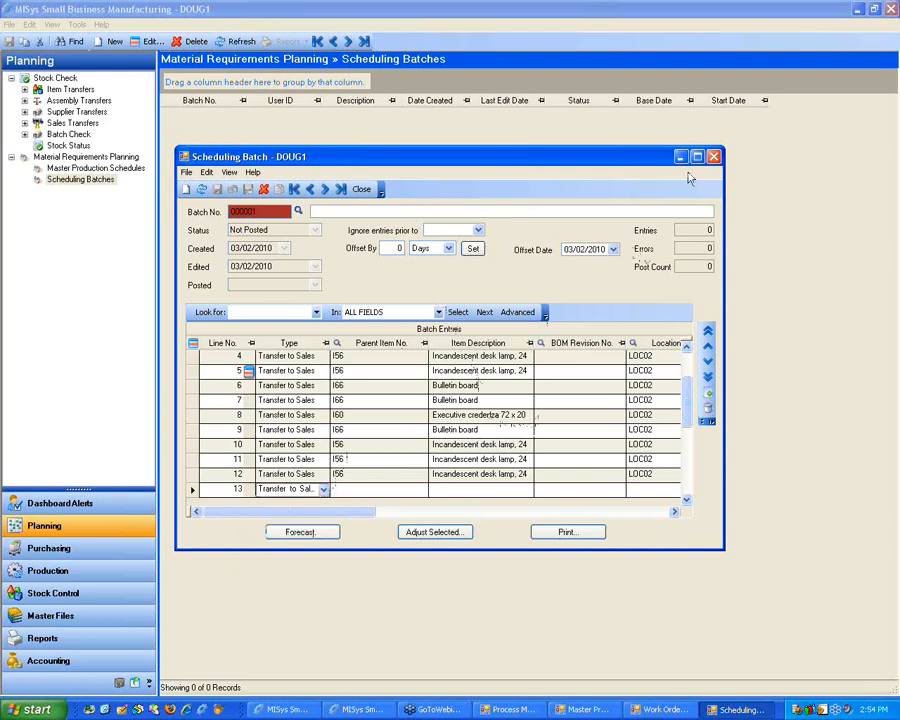
left_click(713, 157)
left_click(481, 396)
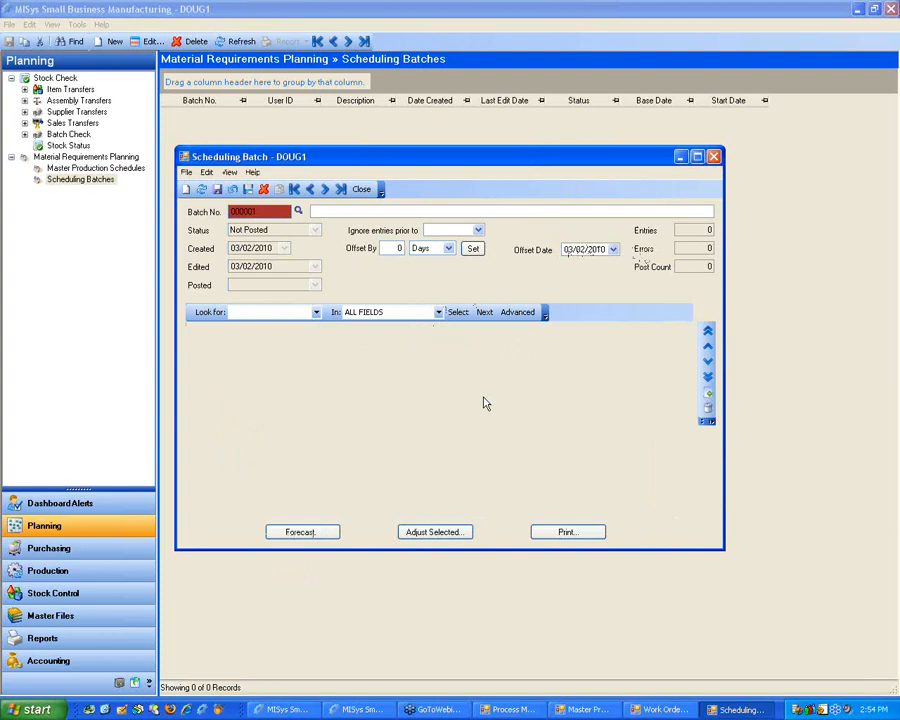
Switch to the open TEST01 master production schedule, show the work order bars on the chart, and compare the shortages of I56 and I33.
left_click(92, 157)
left_click(98, 168)
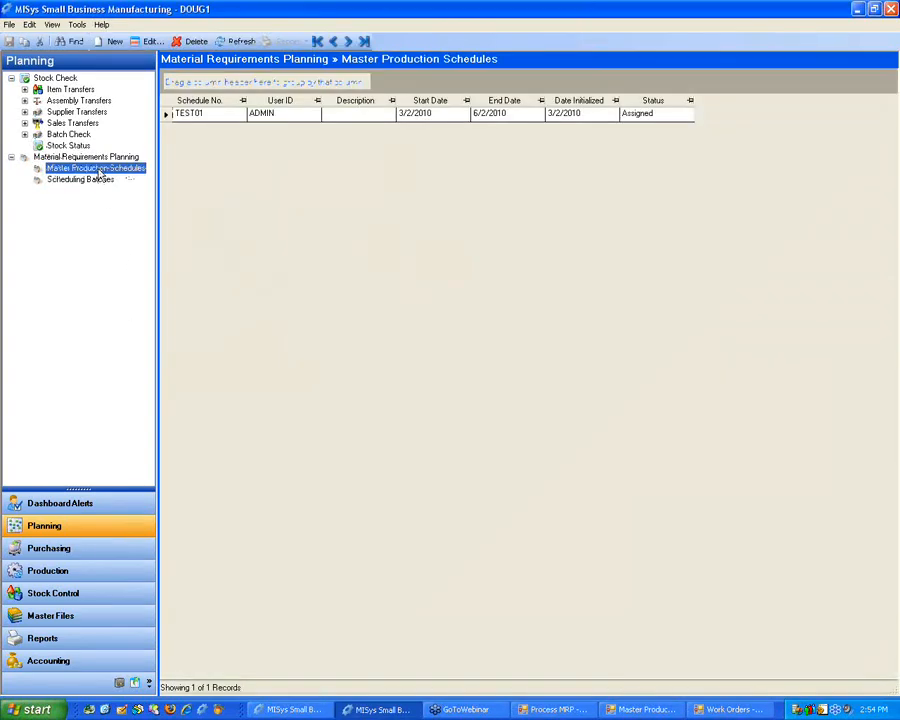
left_click(645, 710)
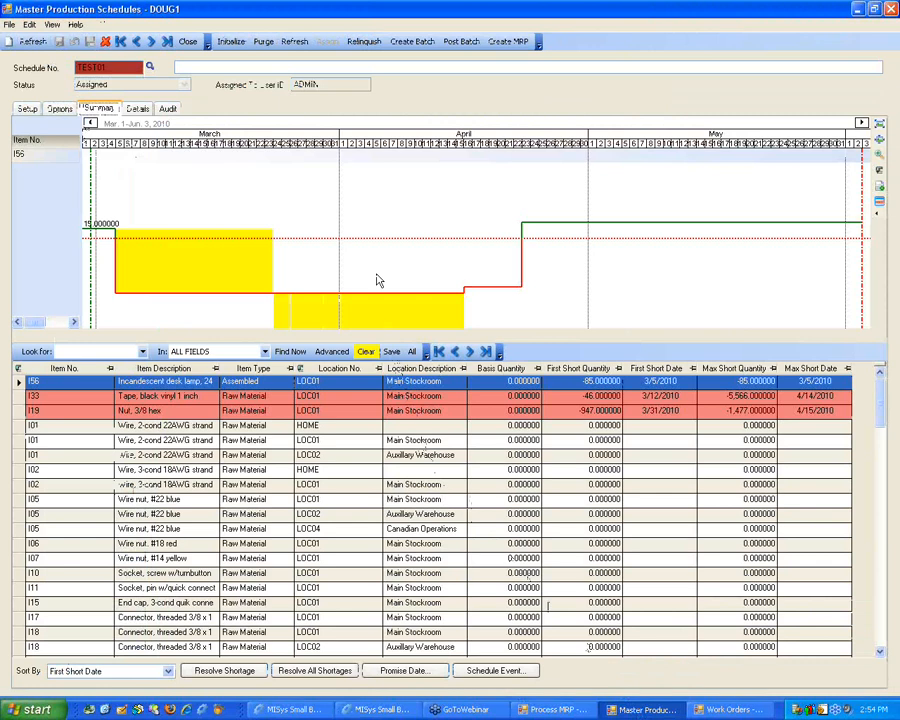
left_click(878, 203)
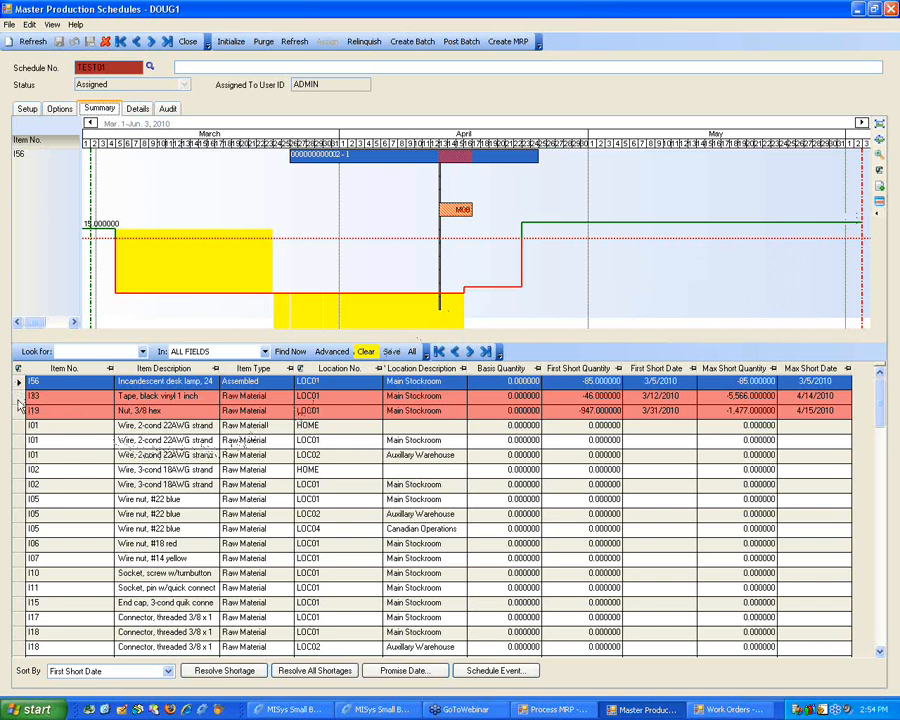
left_click(19, 396)
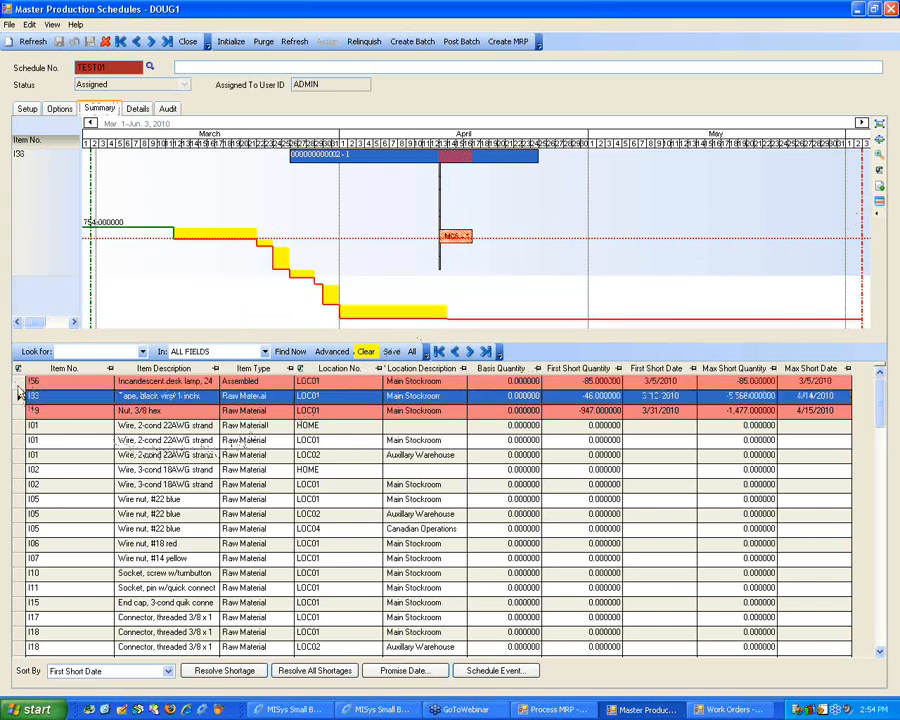
key("Up")
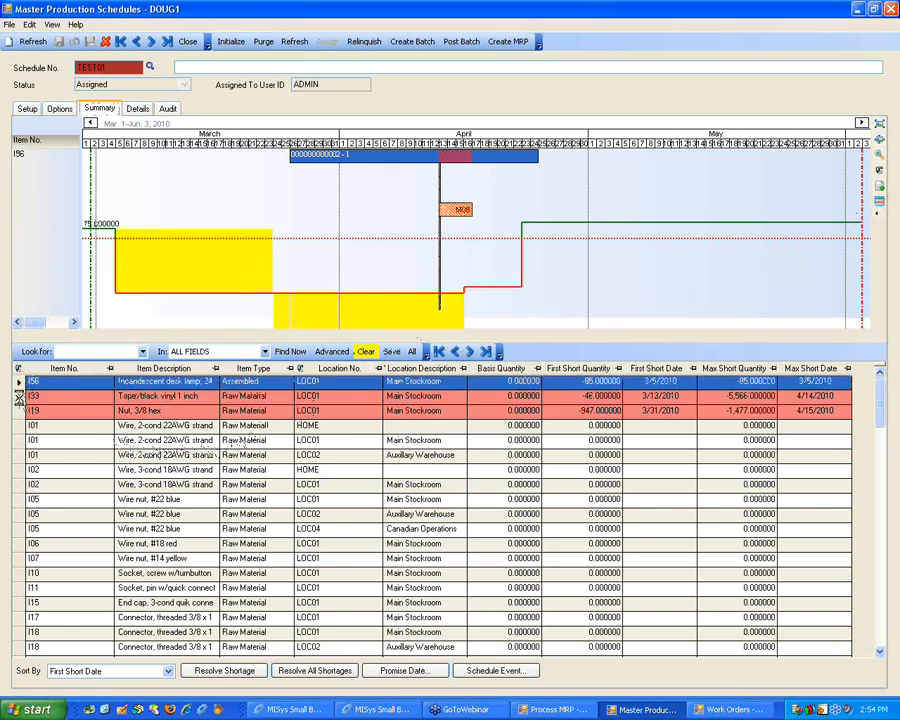
left_click(19, 397)
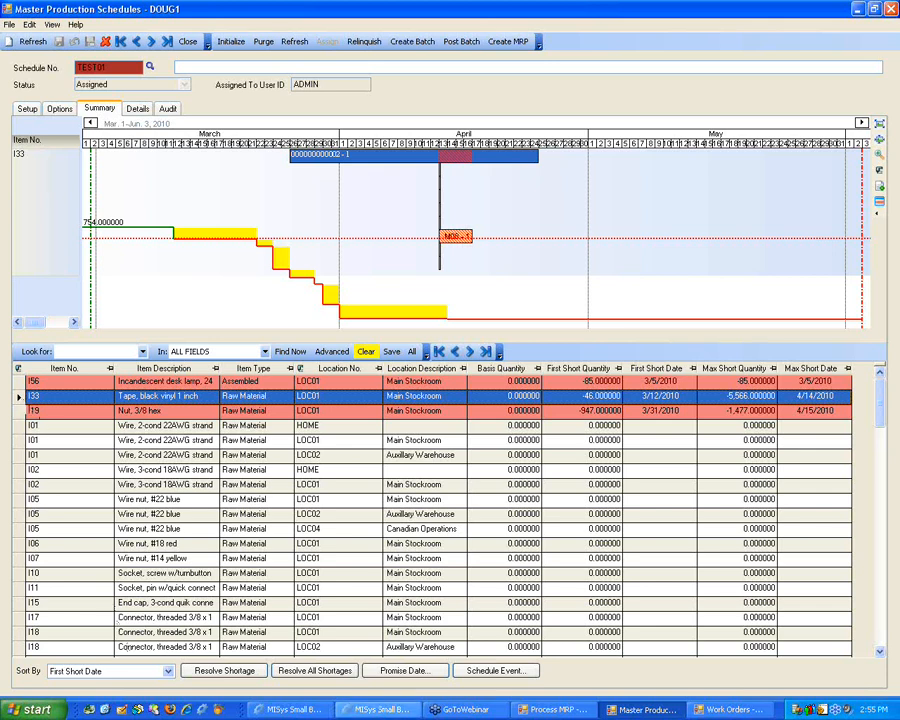
Reopen batch 000001 from the Scheduling Batches list and start exporting it.
left_click(357, 711)
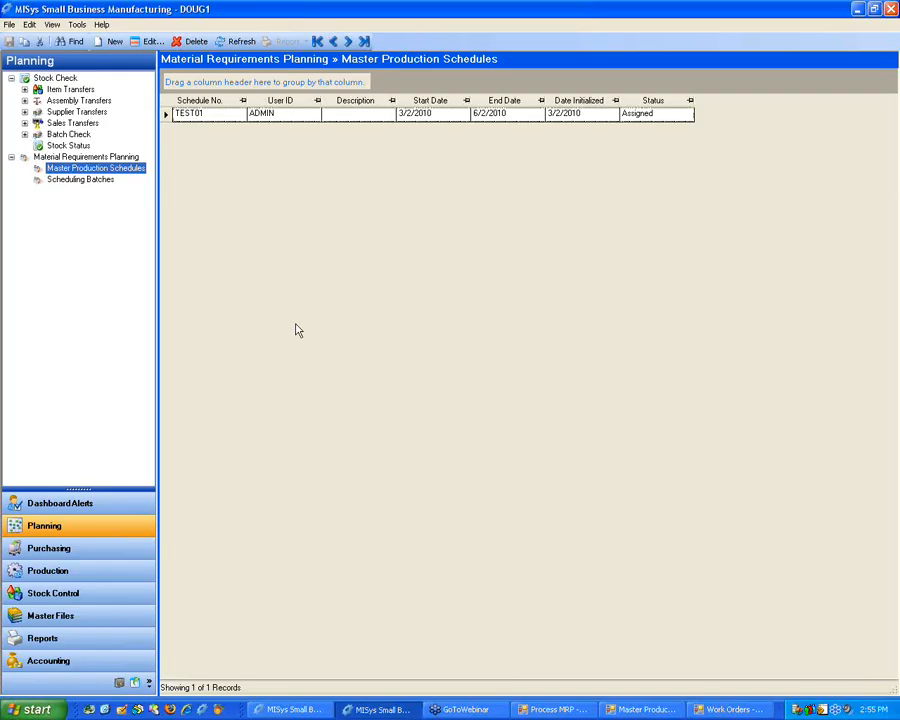
left_click(88, 180)
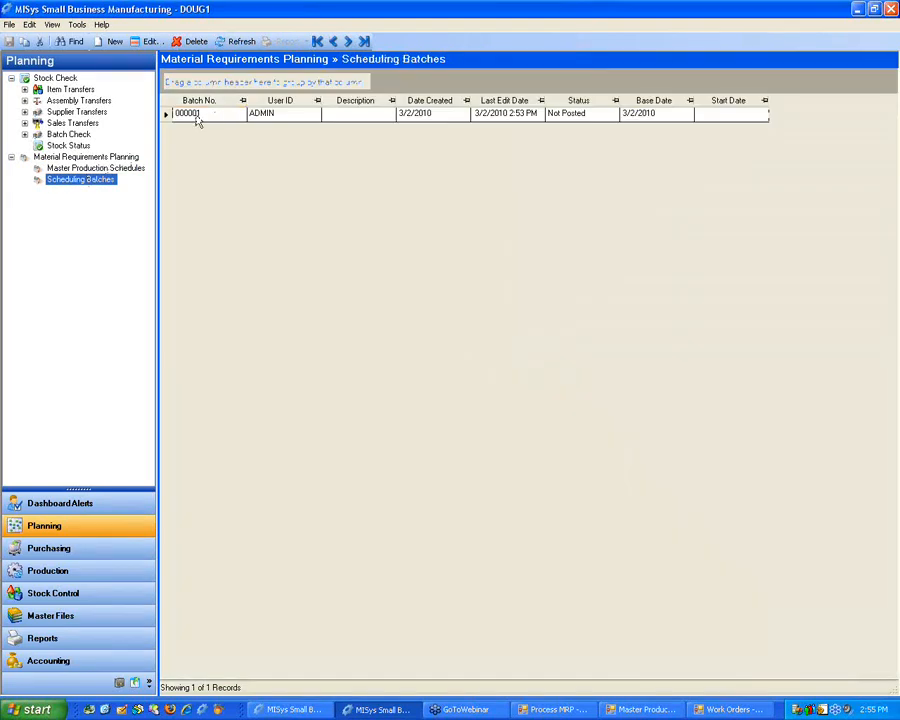
double_click(195, 114)
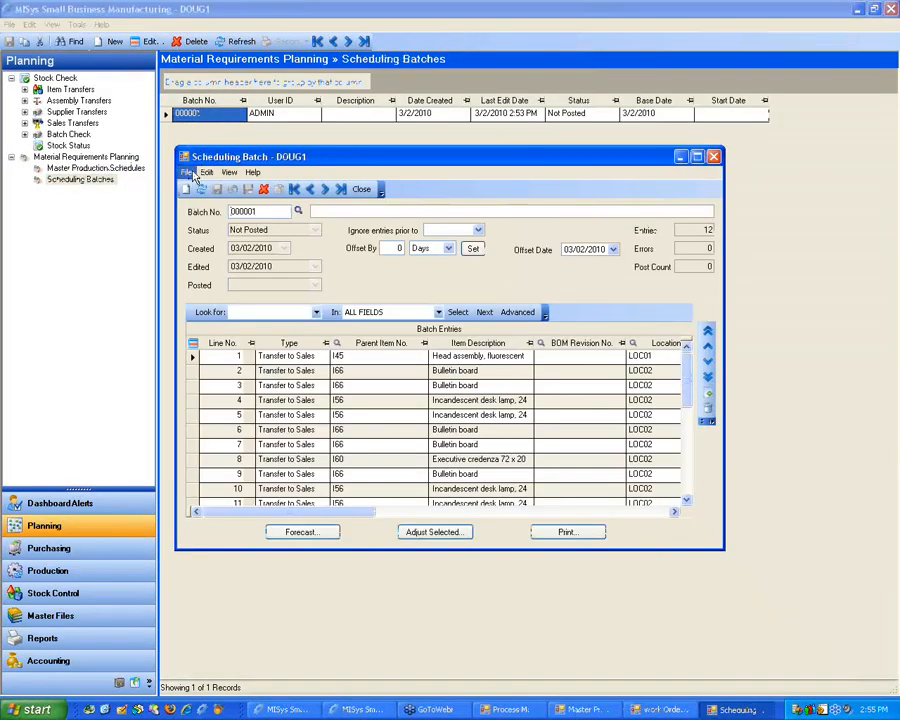
left_click(186, 172)
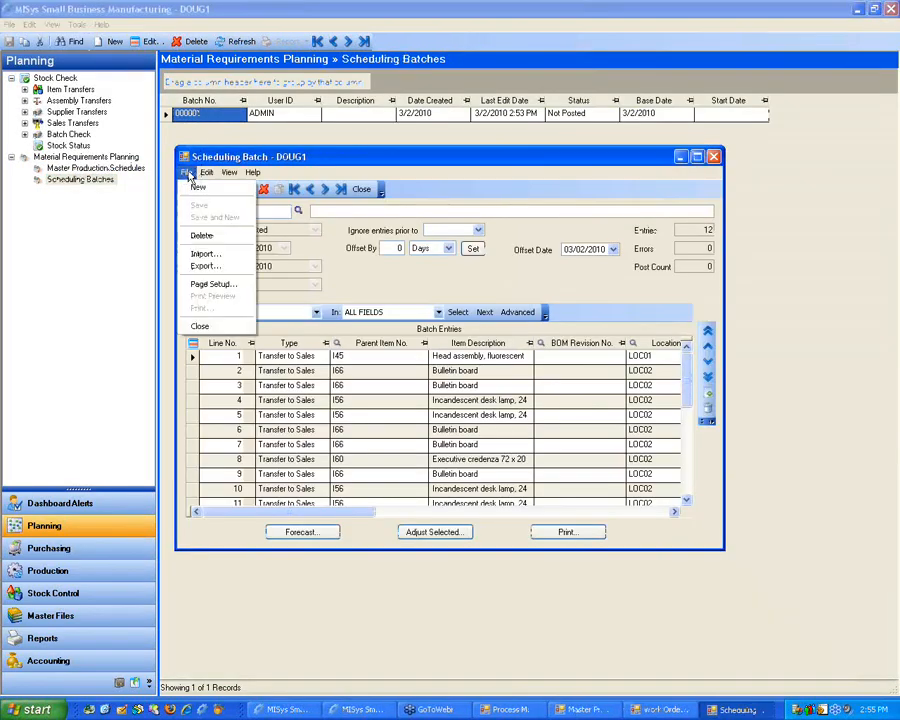
left_click(202, 266)
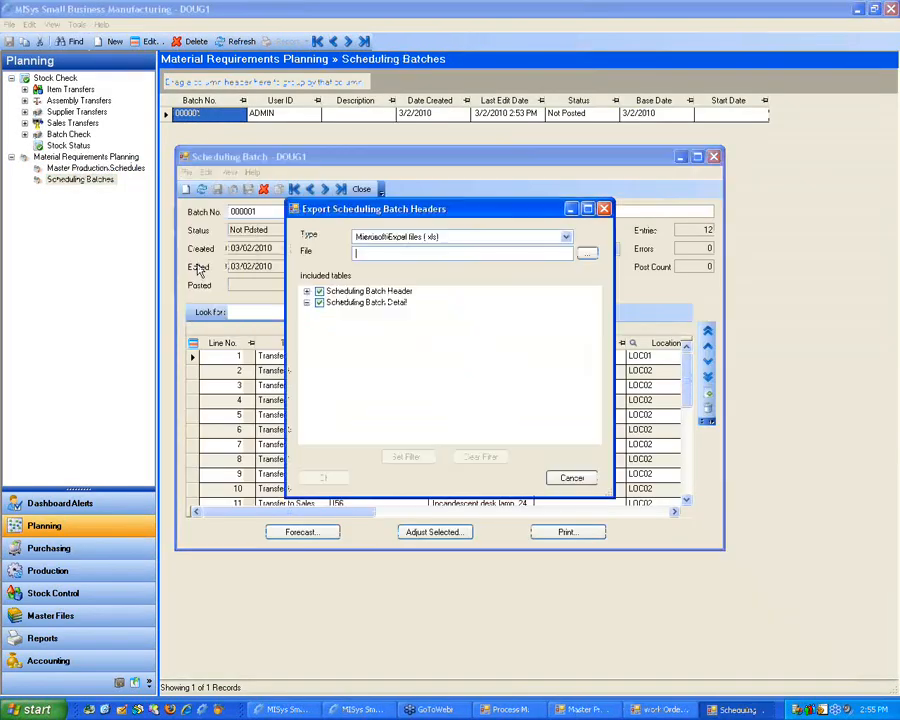
Examine the fields of the Scheduling Batch Header and Scheduling Batch Detail tables, keeping both included in the export.
left_click(307, 291)
left_click(307, 291)
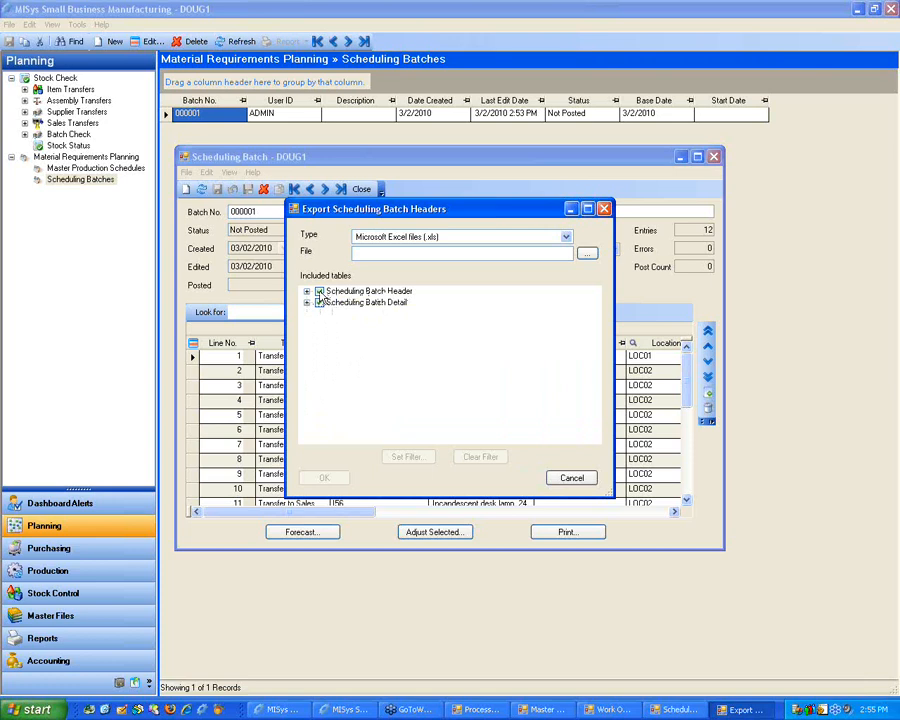
left_click(319, 292)
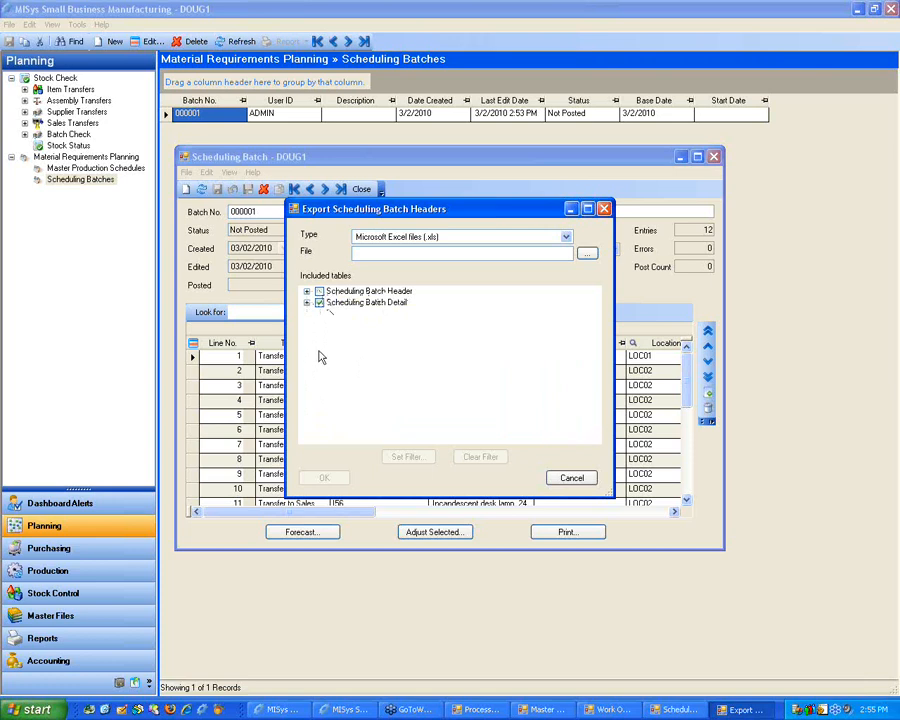
left_click(320, 292)
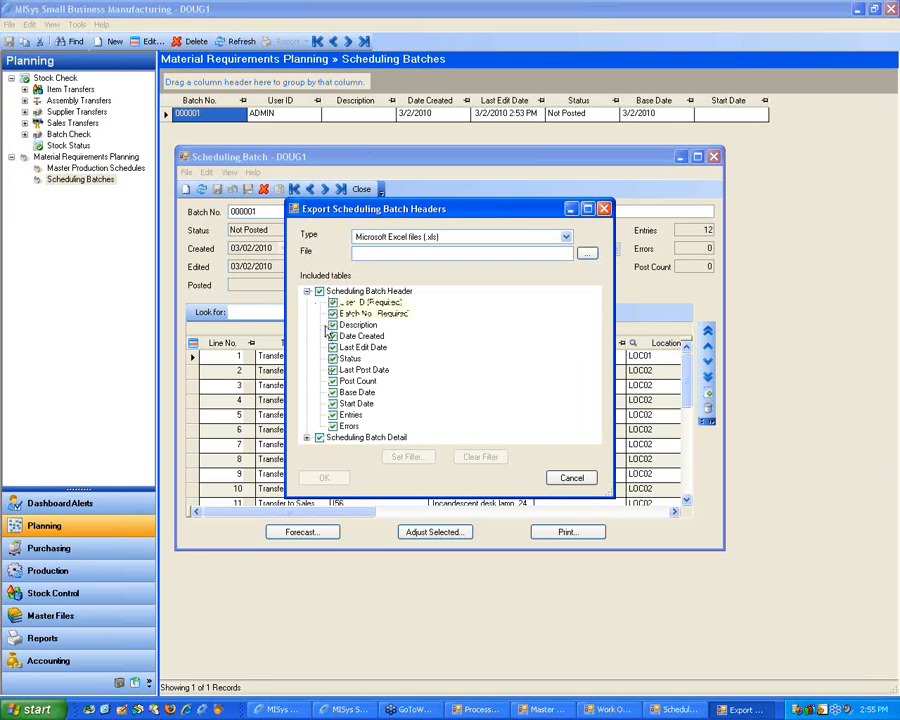
left_click(307, 437)
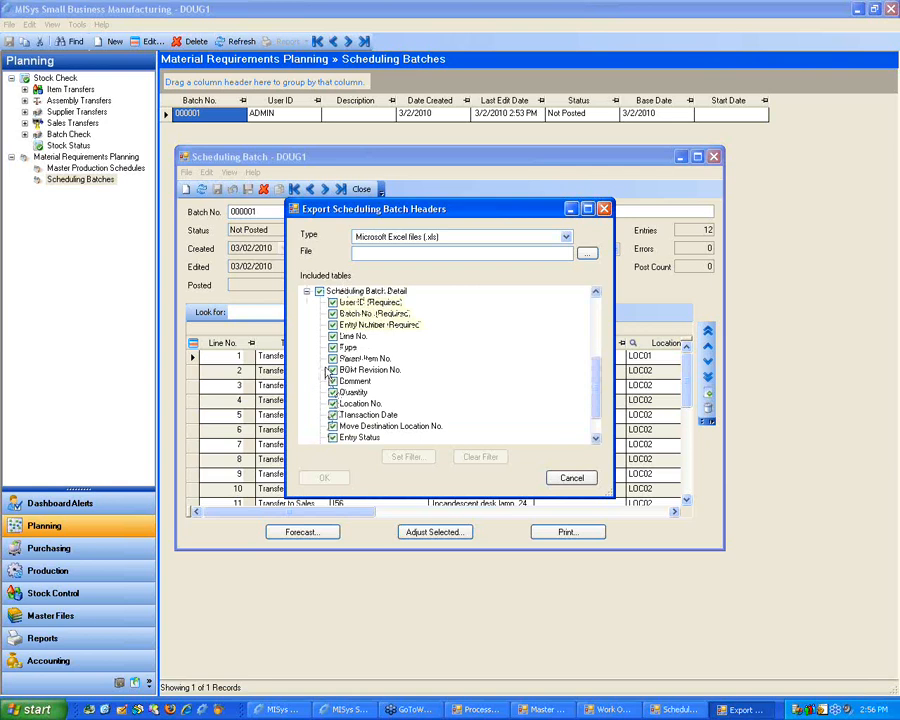
Export the batch header and detail tables as a Microsoft Excel file to c:\test.xls.
left_click(385, 238)
left_click(410, 252)
type("c")
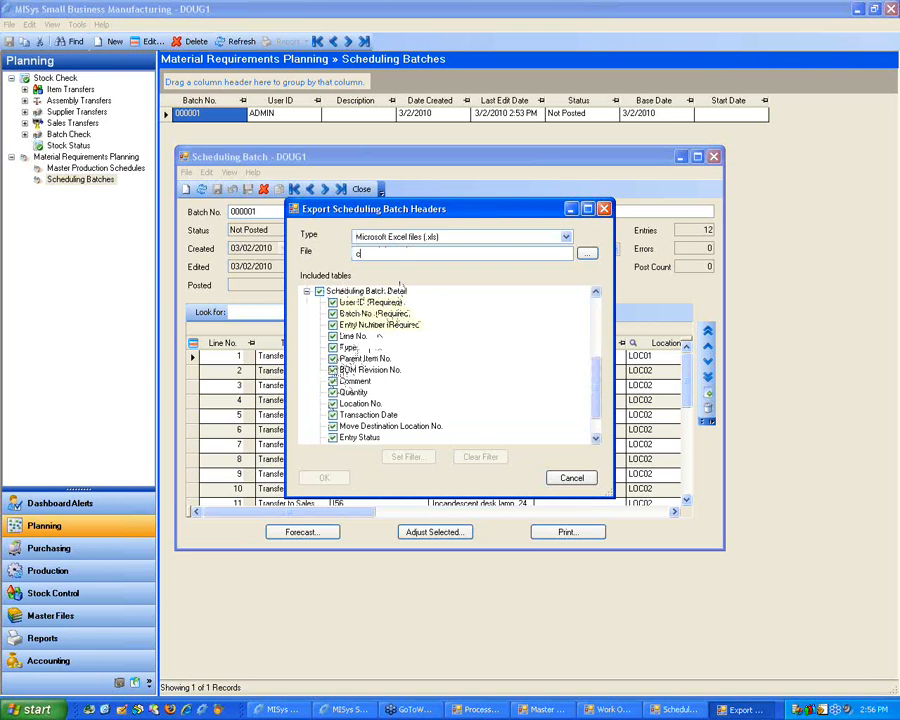
type(":\\test")
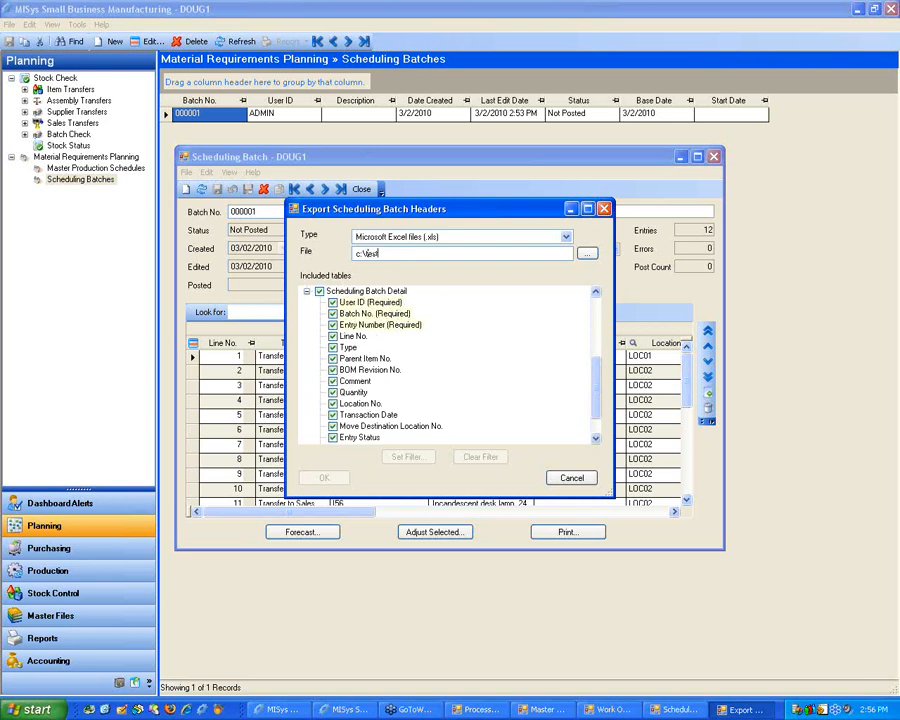
type(".xlsl")
key("BackSpace")
key("BackSpace")
type("ls")
key("Tab")
left_click(330, 476)
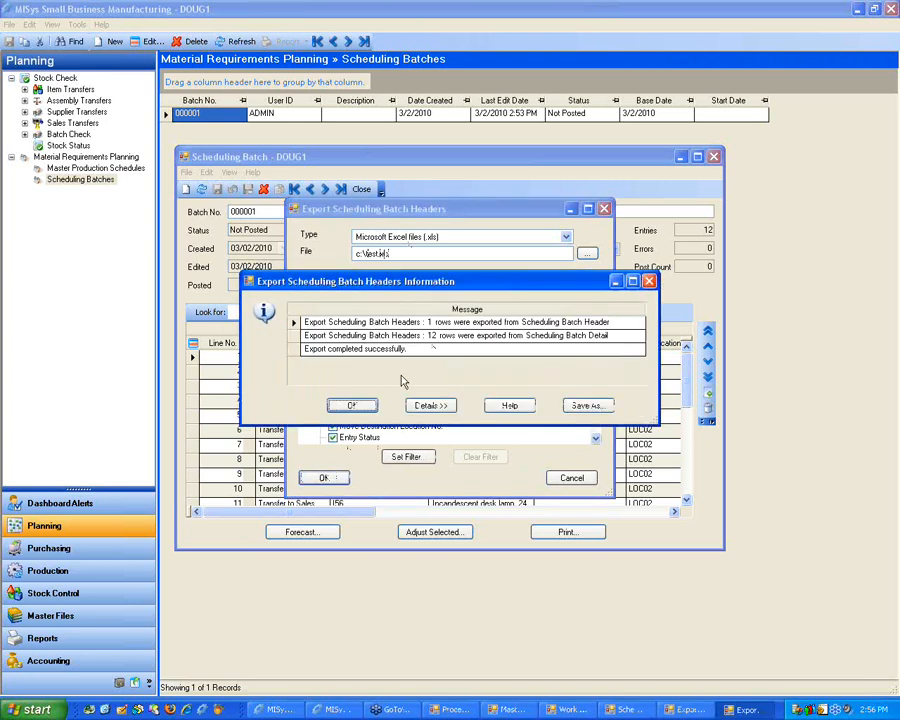
left_click(352, 403)
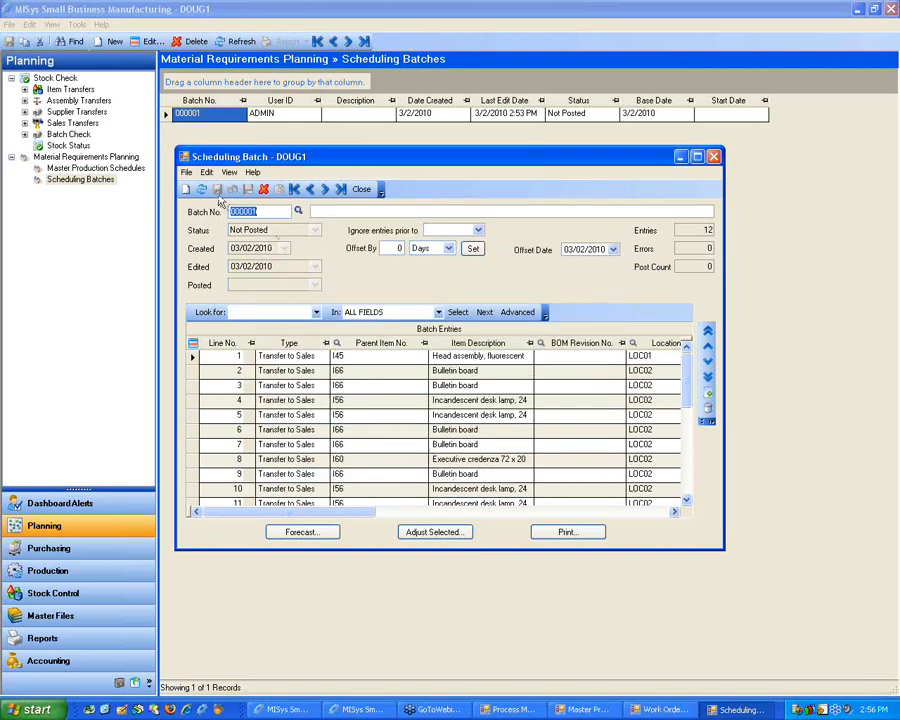
Delete scheduling batch 000001 and confirm the deletion.
left_click(263, 189)
left_click(421, 397)
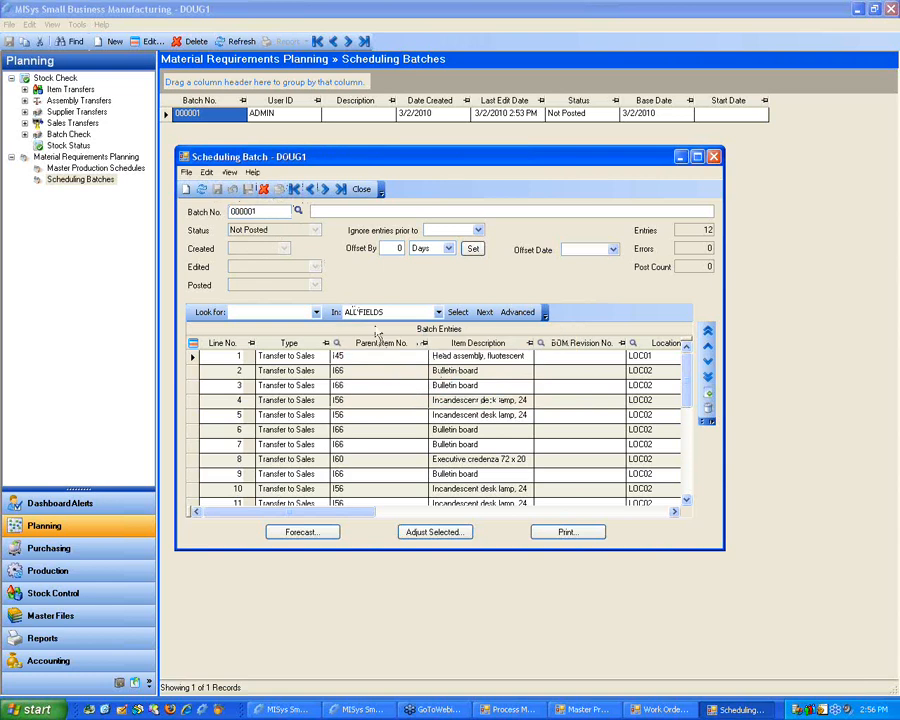
Start importing scheduling batch headers from the Microsoft Excel file c:\test.xls in Insert and update mode with manual mapping.
left_click(9, 24)
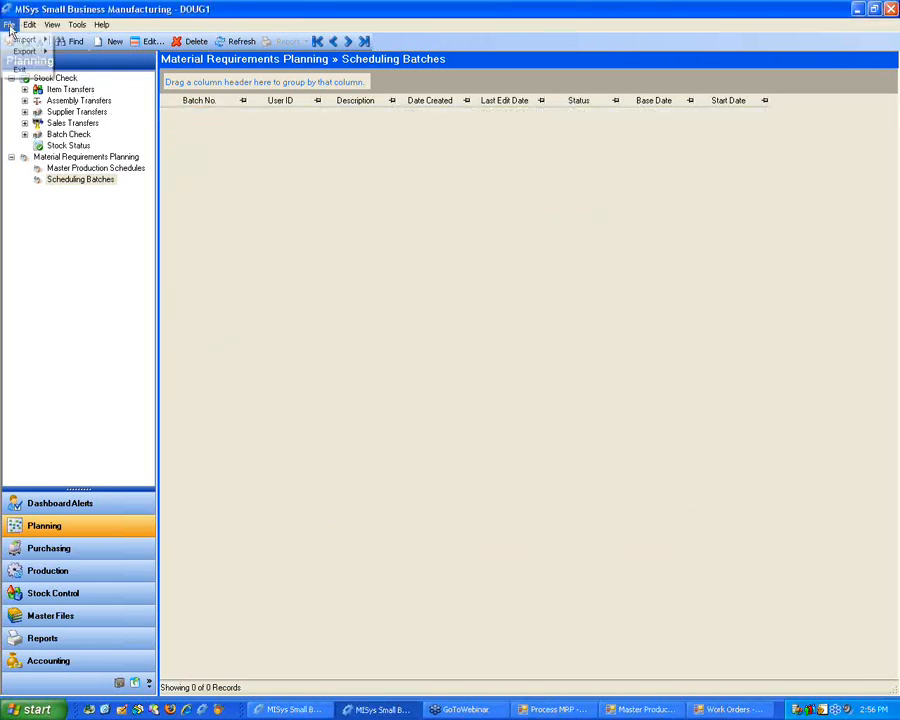
mouse_move(38, 40)
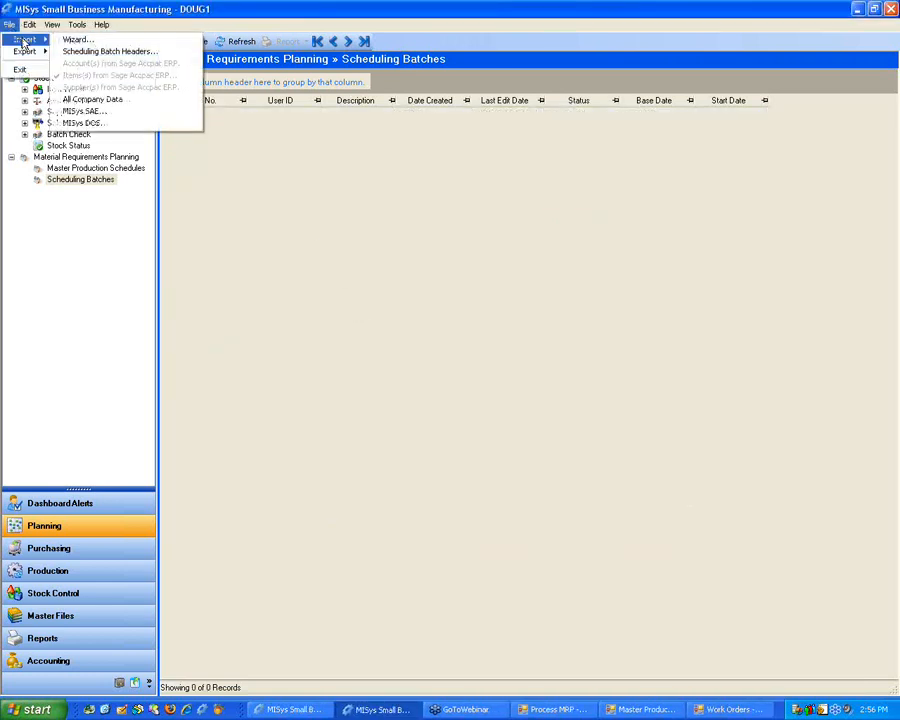
left_click(97, 50)
left_click(380, 311)
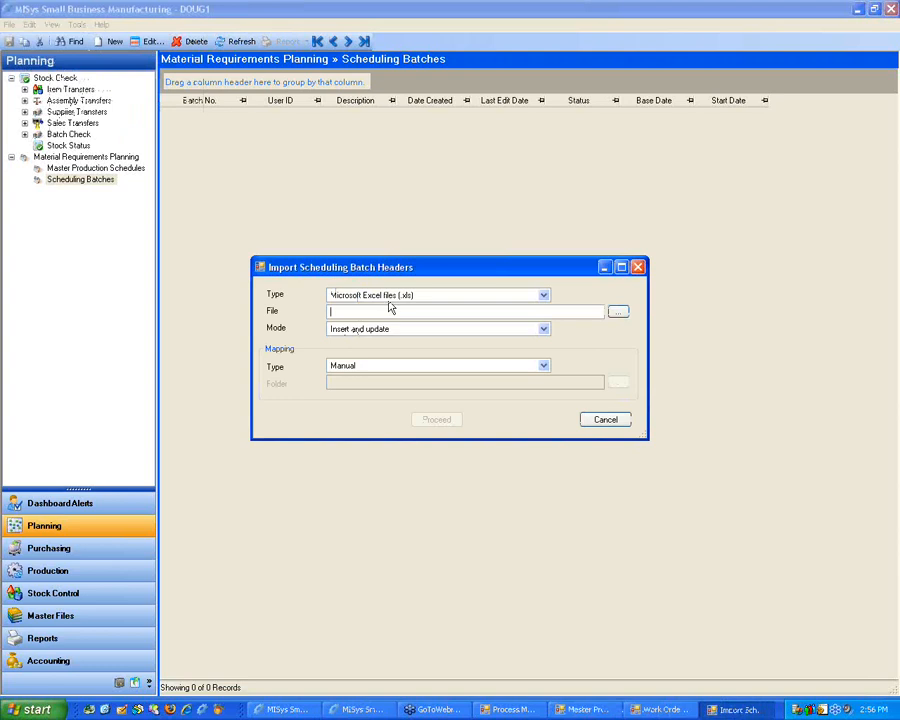
type("d:\test.xls")
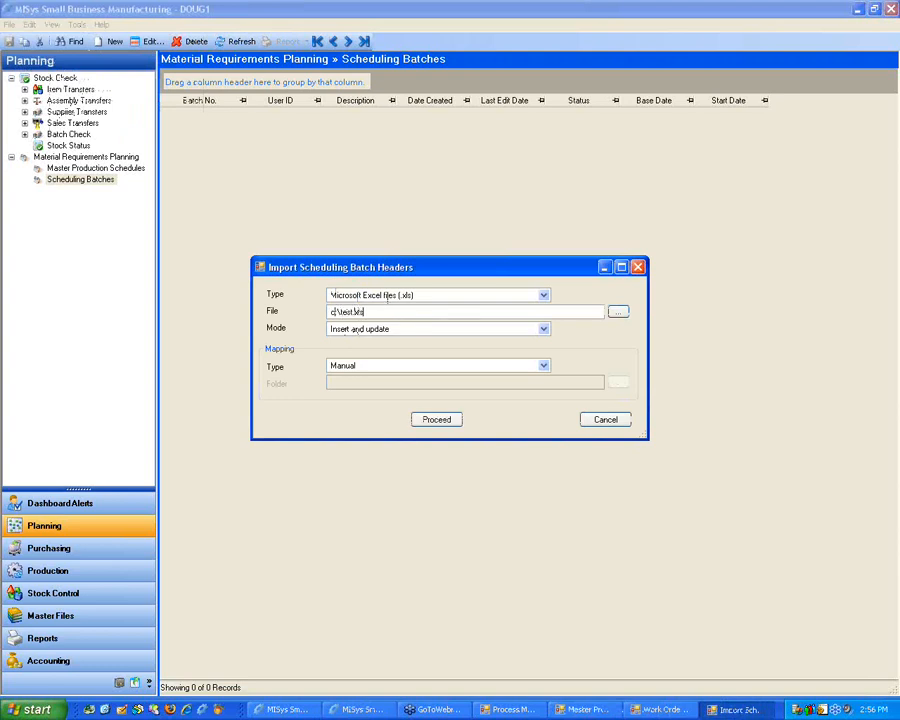
key("Tab")
left_click(434, 419)
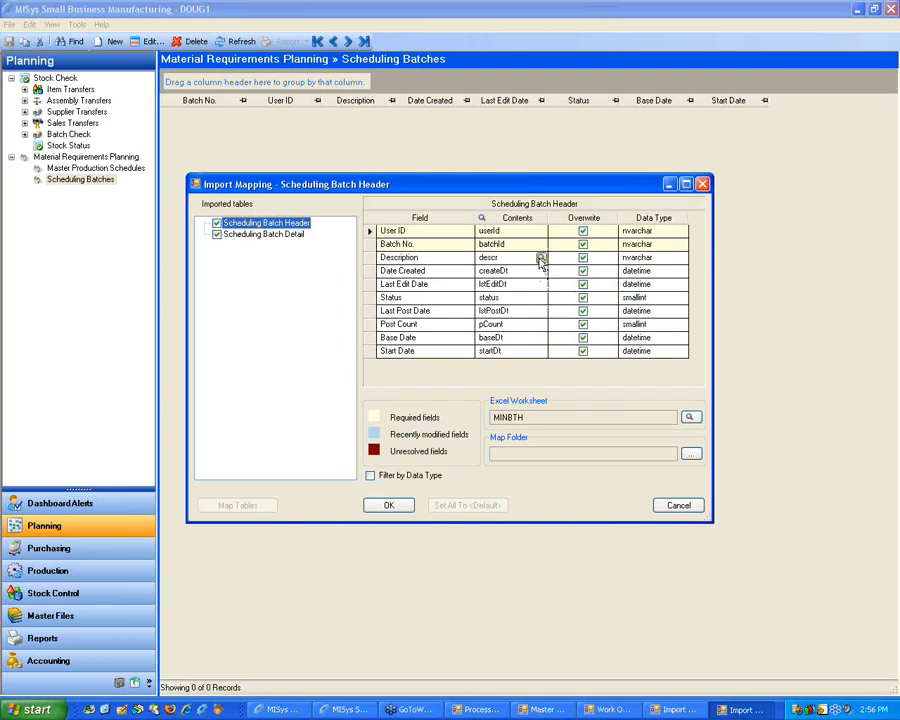
Examine the import mapping of the Scheduling Batch Header and Scheduling Batch Detail fields, including the source choices for Description.
left_click(540, 258)
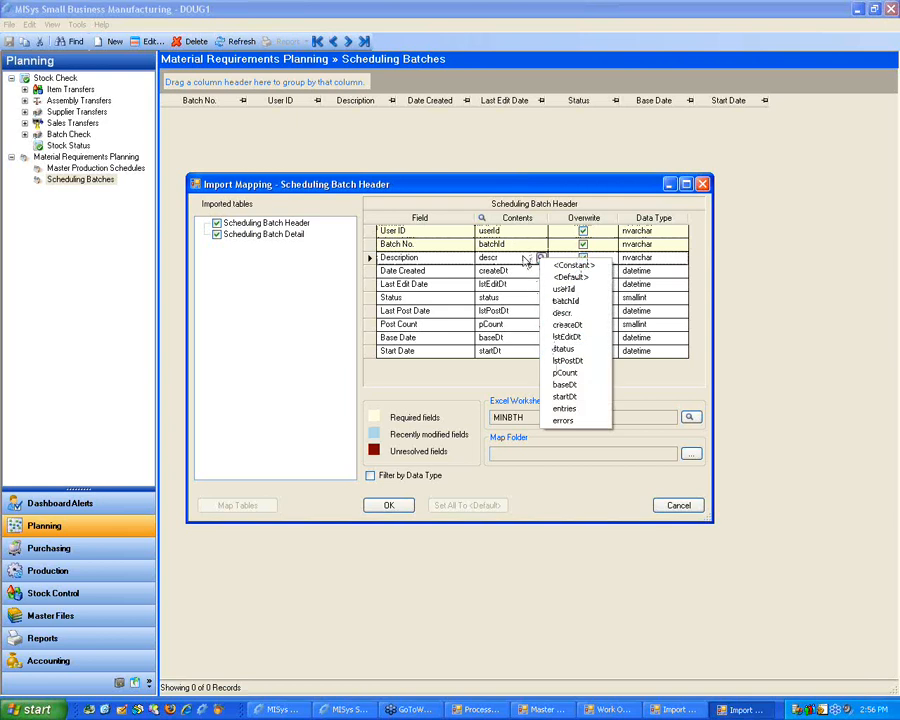
left_click(511, 205)
left_click(290, 235)
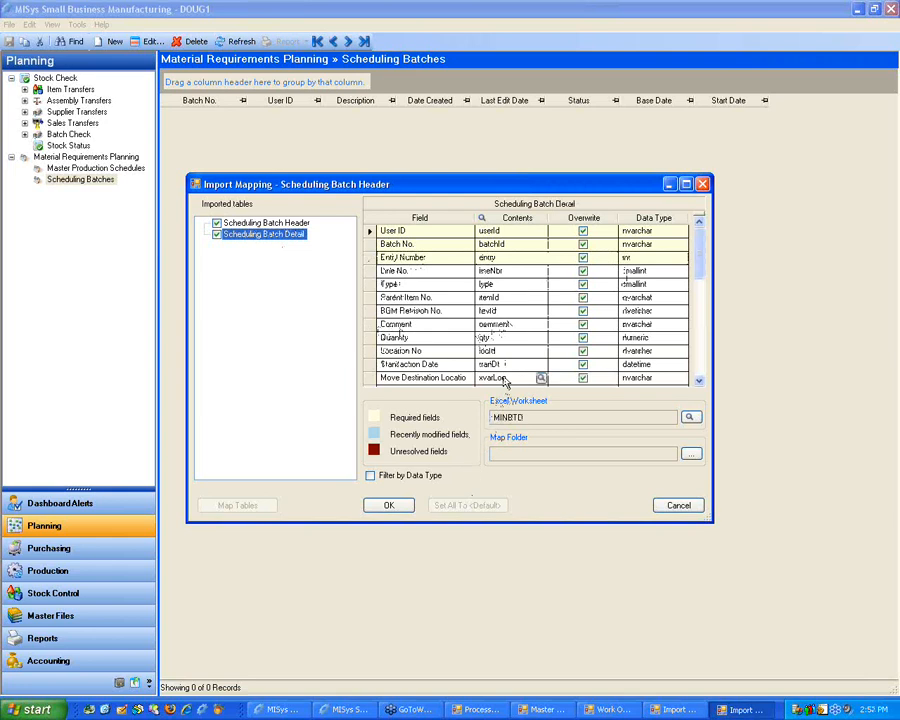
left_click(402, 507)
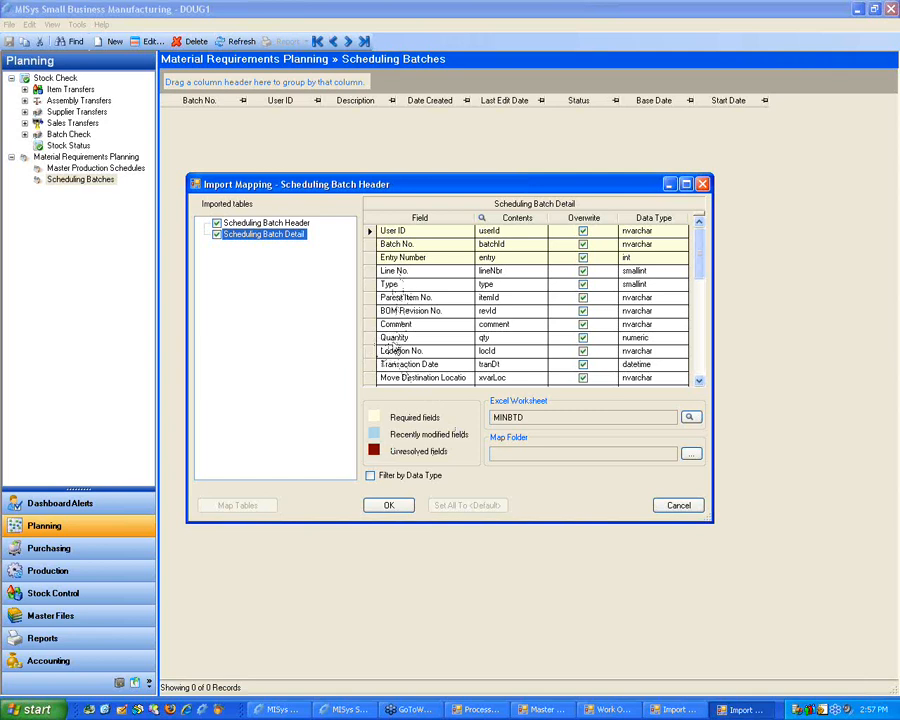
left_click_drag(698, 270, 698, 294)
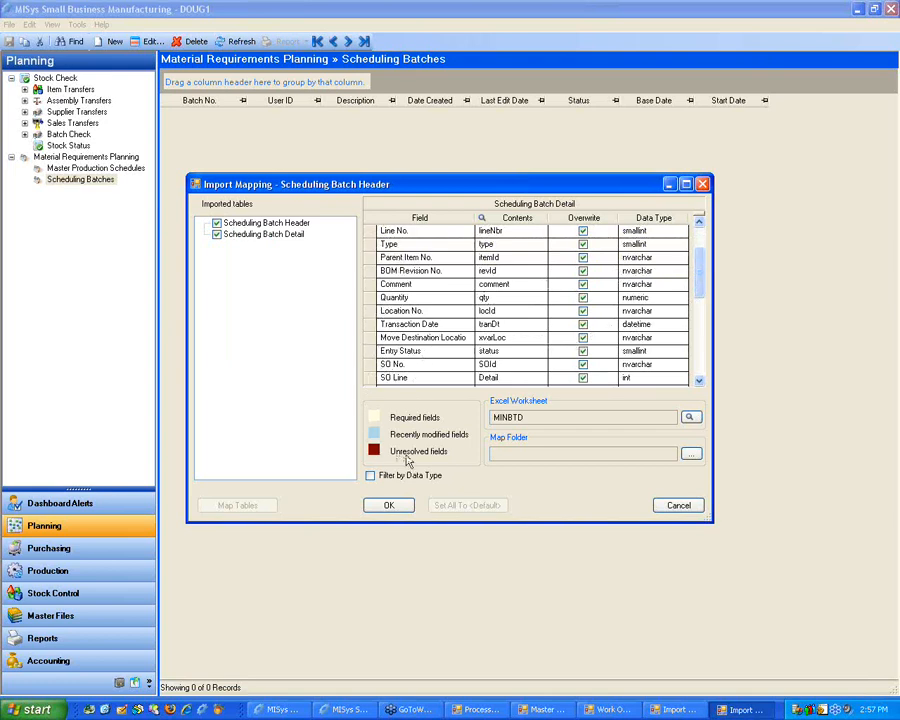
left_click(370, 325)
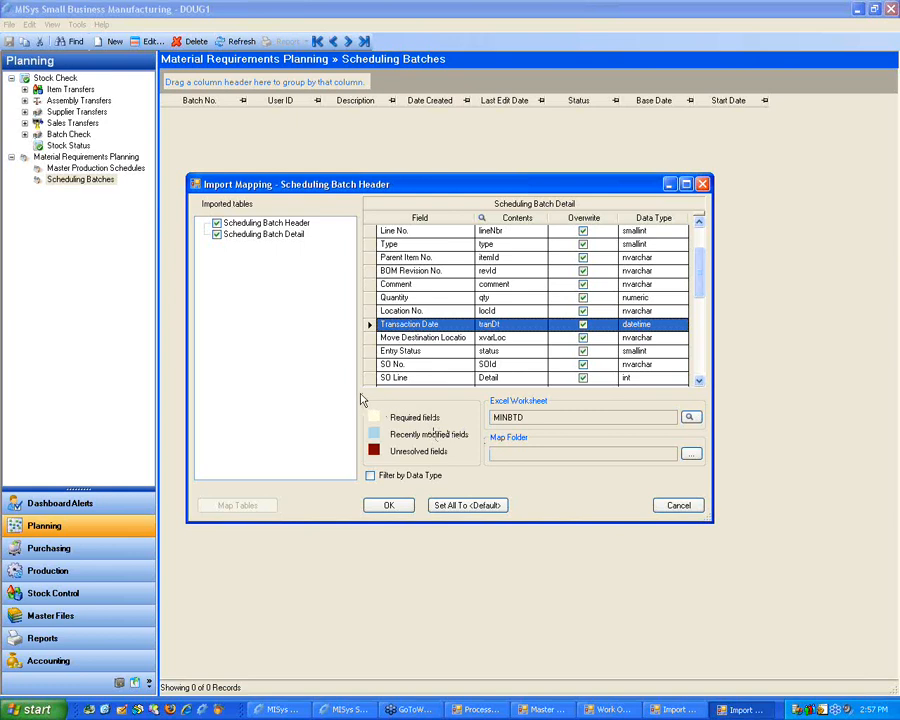
Accept the mapping to run the import, and open batch 000001 to check its entries before closing it.
left_click(388, 506)
left_click(418, 372)
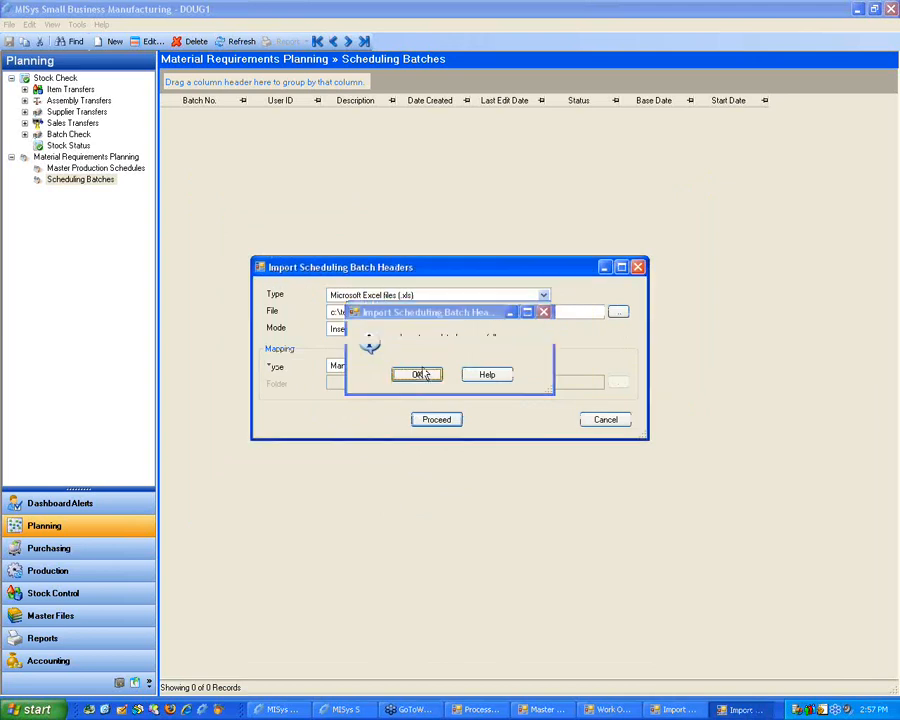
double_click(176, 114)
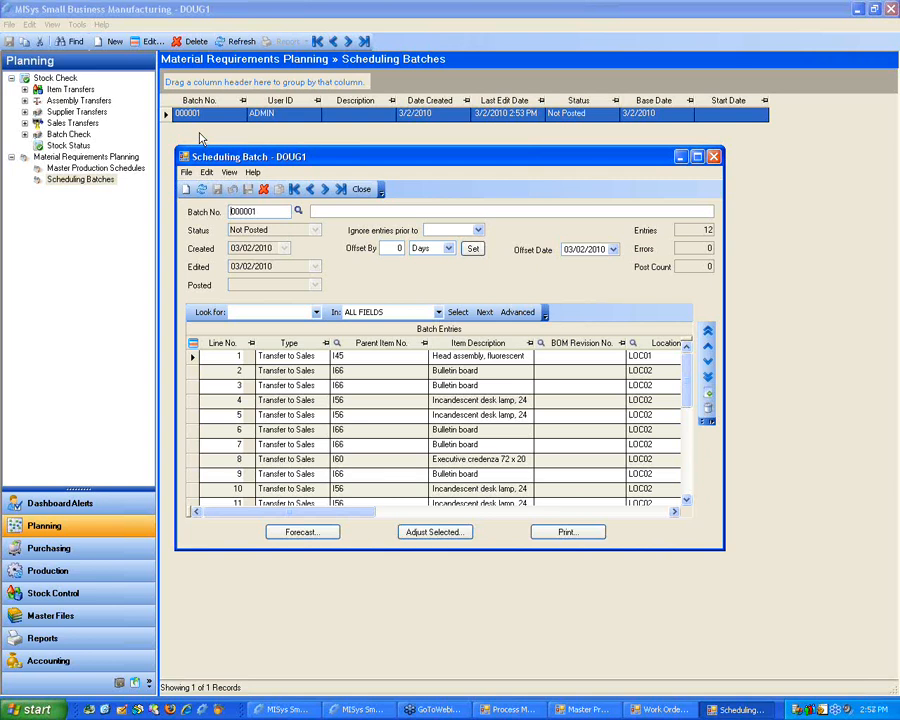
left_click(715, 158)
Return to master production schedule TEST01 and start a promise date check for item I56 at location LOC01.
left_click(88, 168)
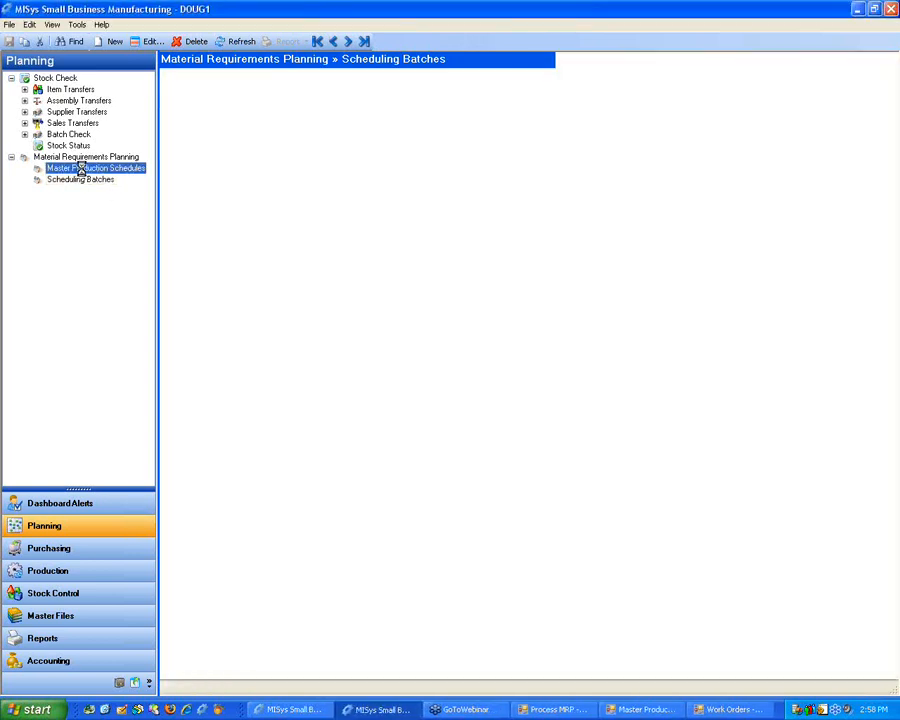
left_click(645, 709)
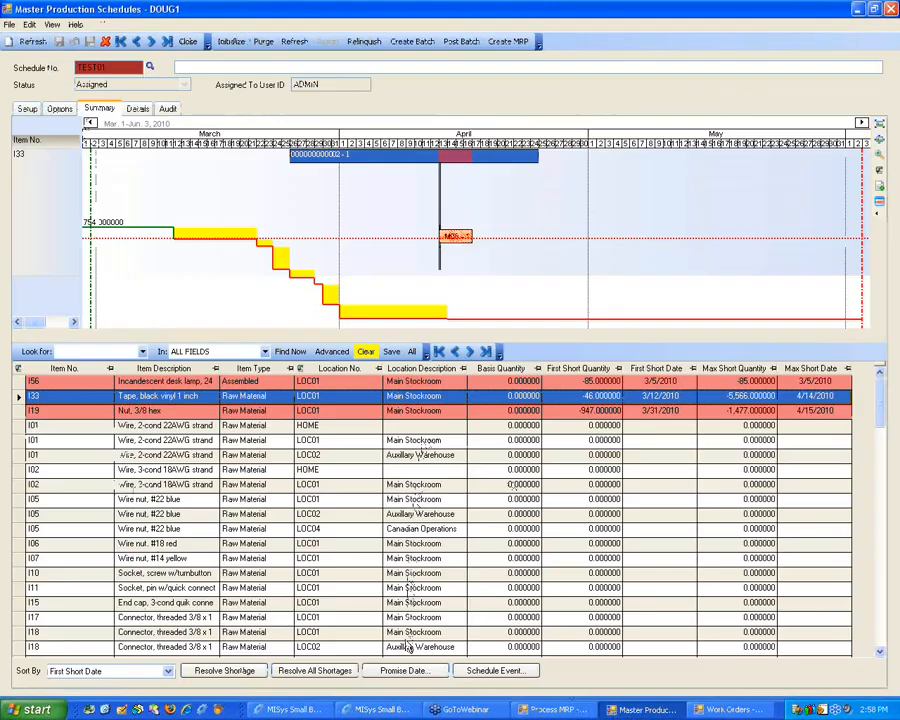
left_click(402, 672)
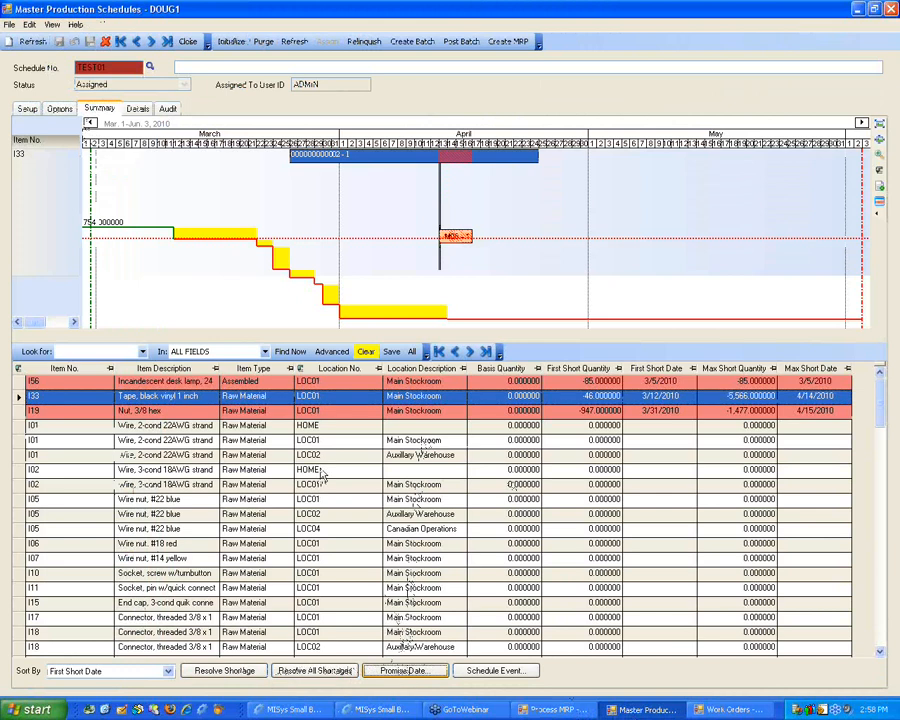
left_click_drag(368, 301, 242, 297)
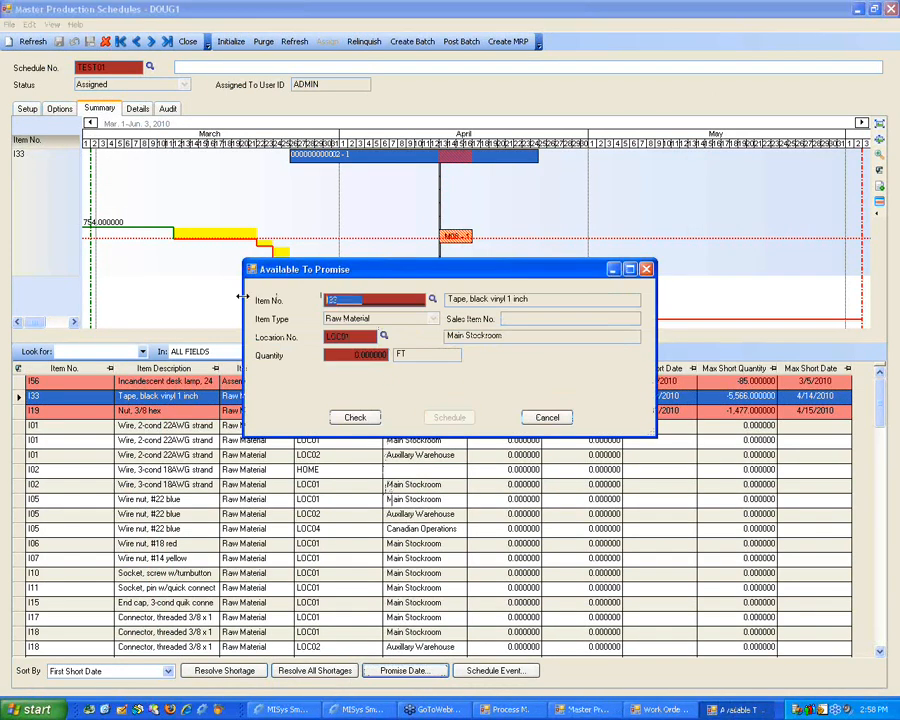
key("BackSpace")
key("Tab")
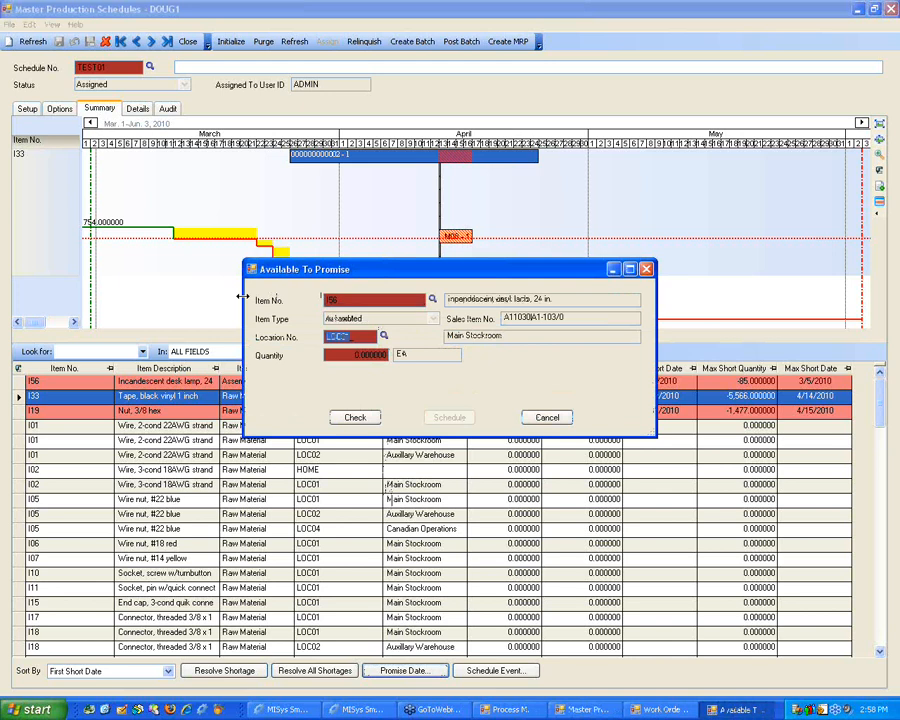
left_click(335, 354)
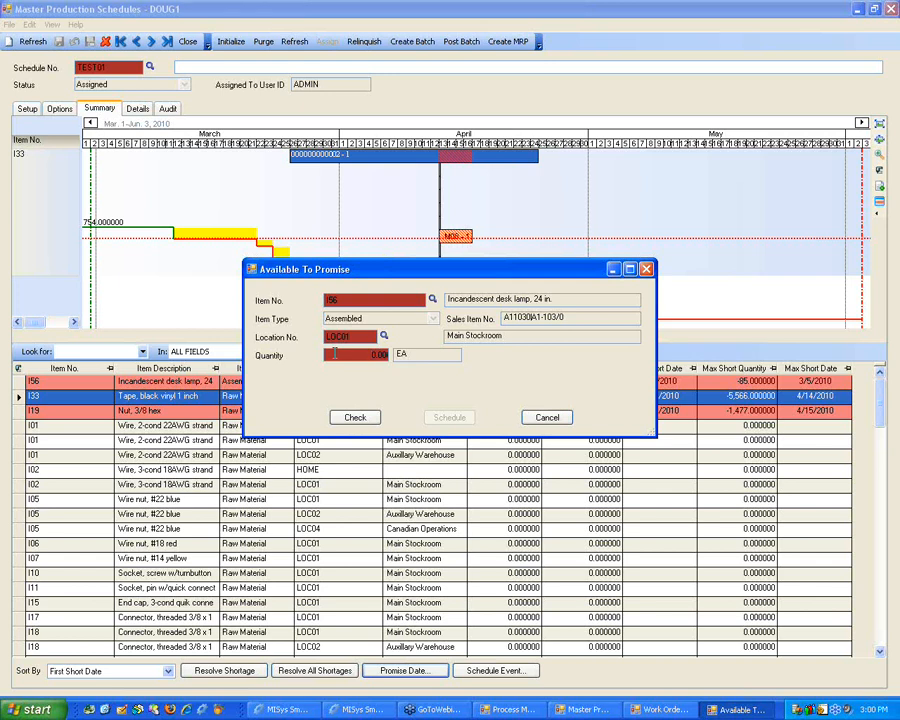
left_click(890, 340)
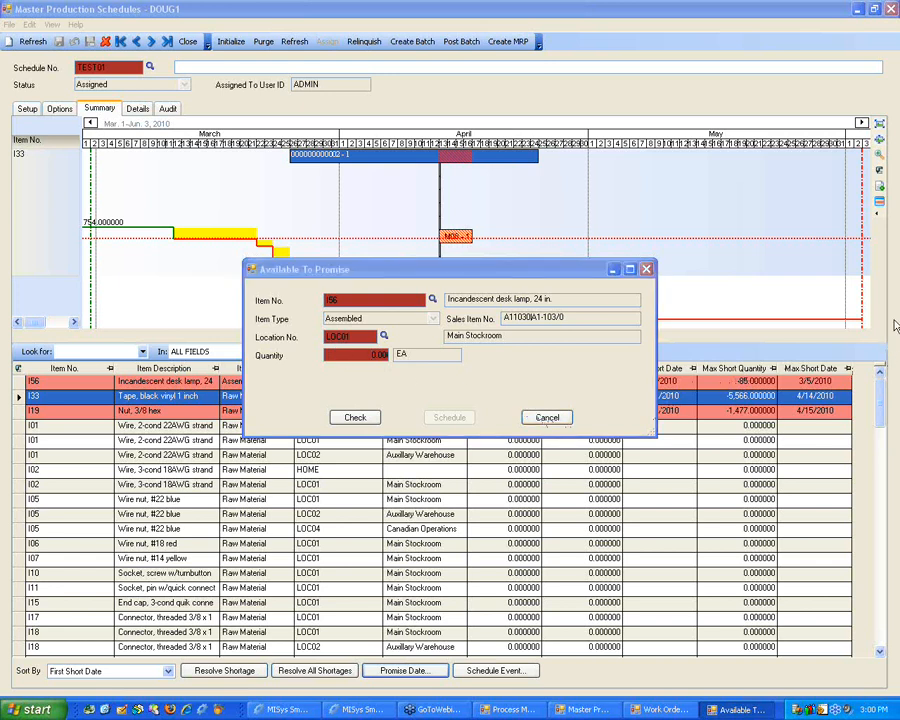